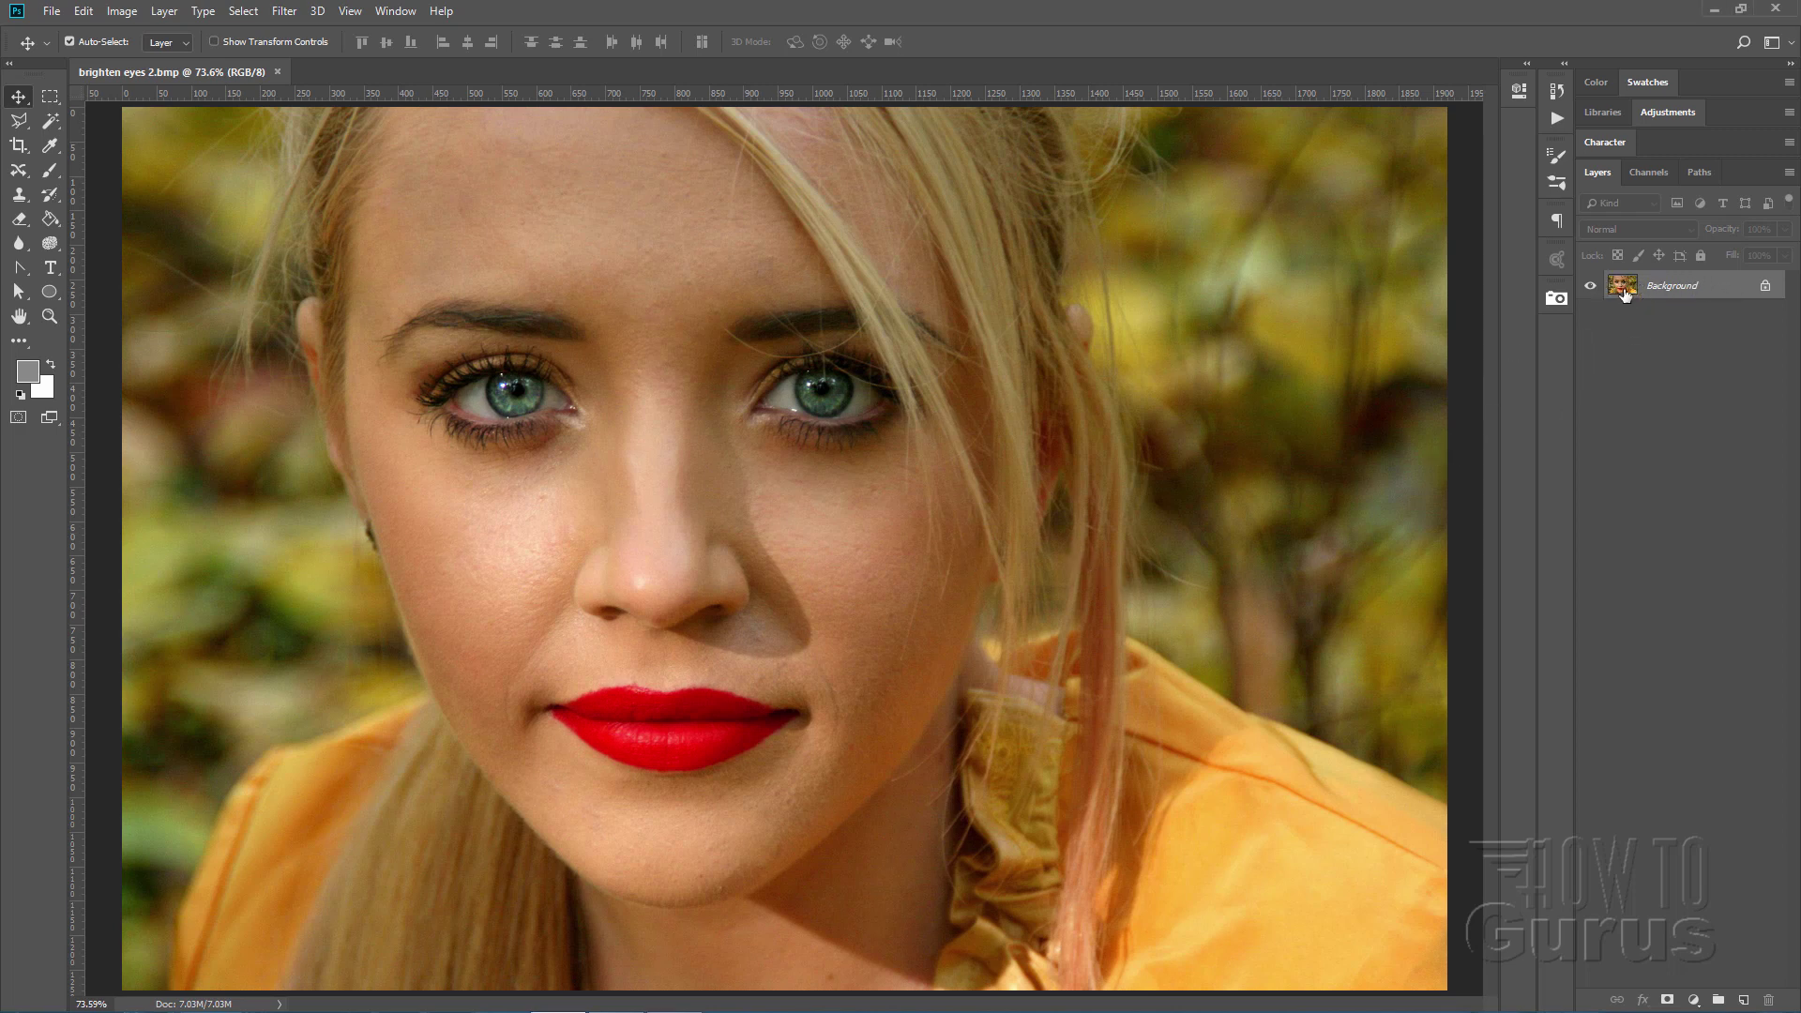
Step: Duplicate Background twice, hide Background copy, and select Background copy 2
drag(1633, 313, 1743, 997)
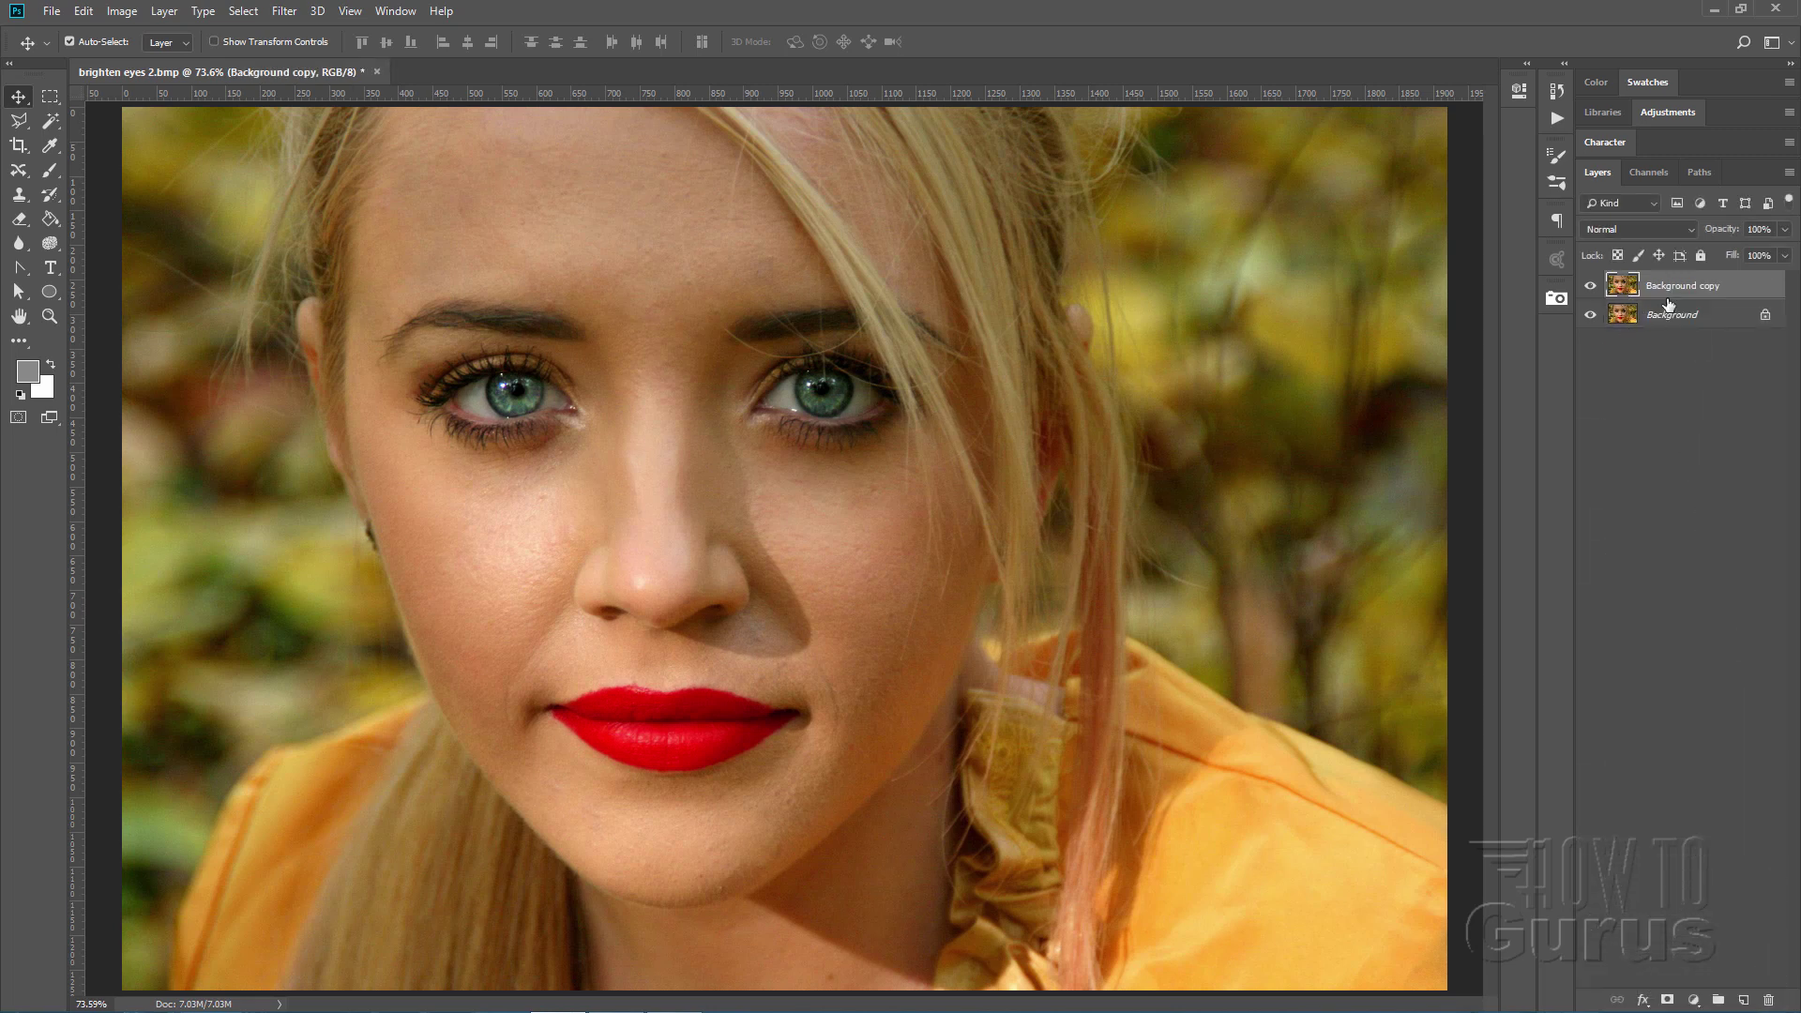
drag(1632, 317, 1743, 996)
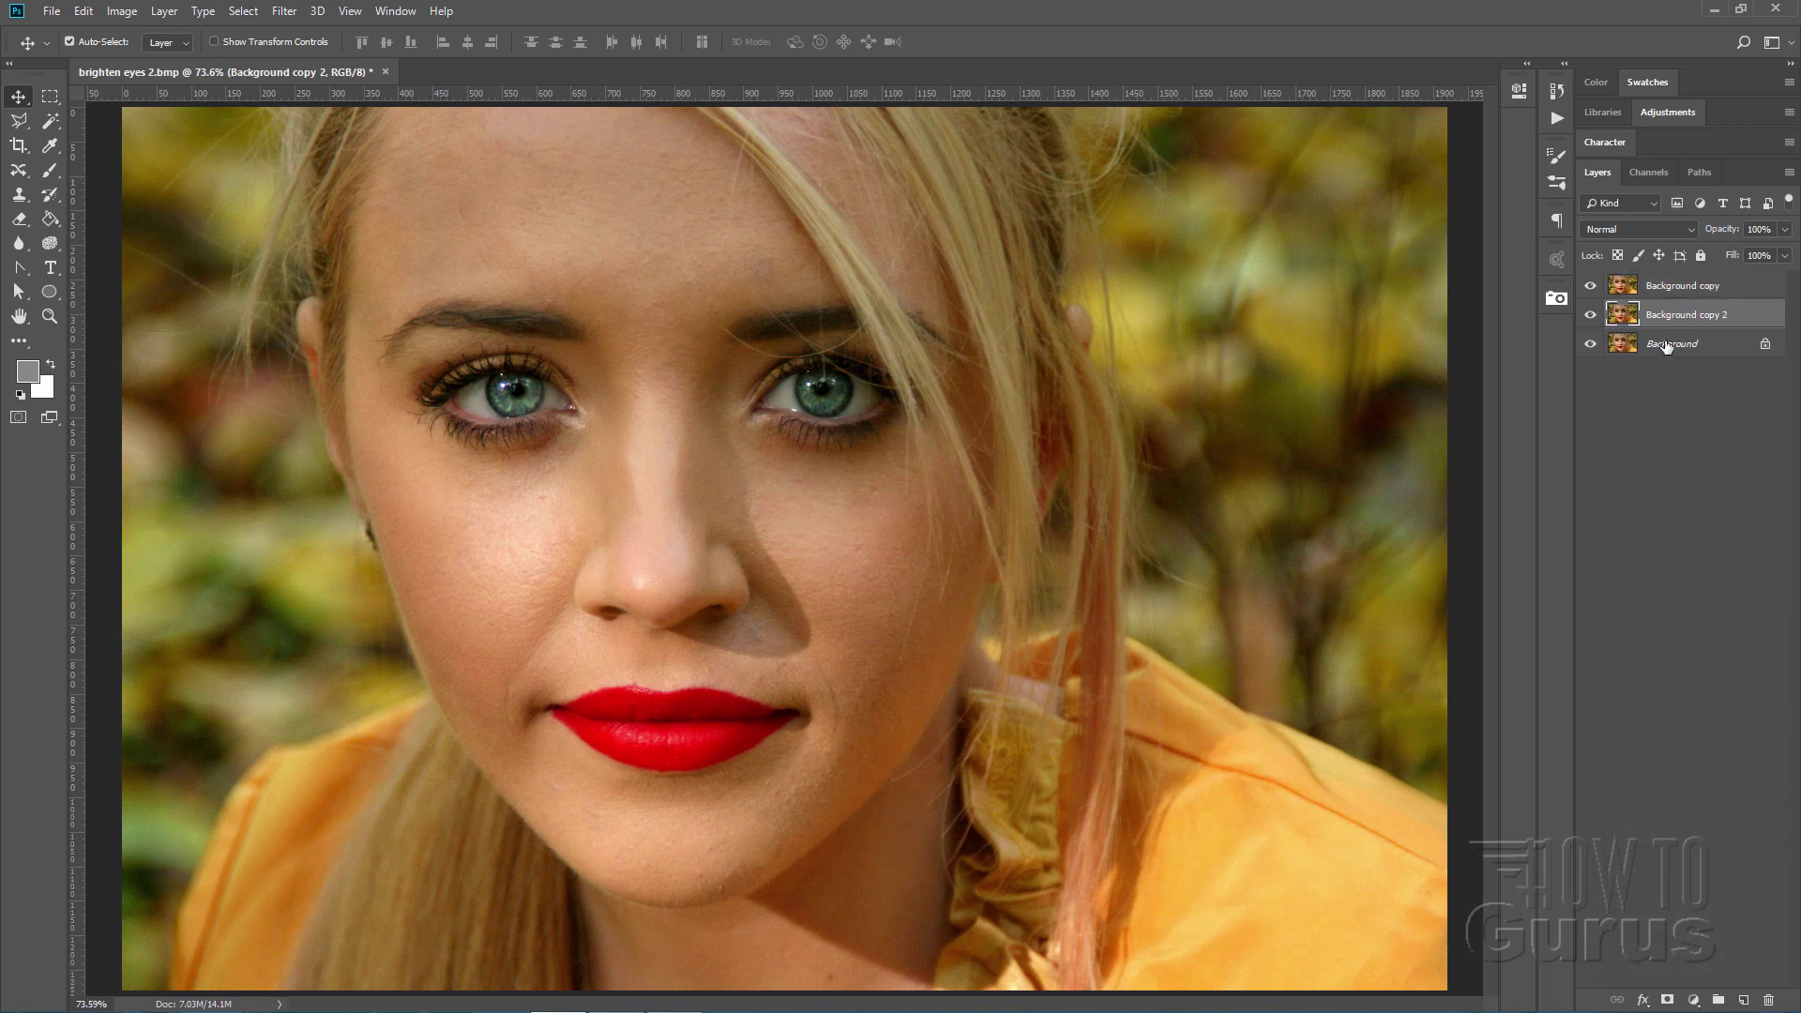
click(1655, 291)
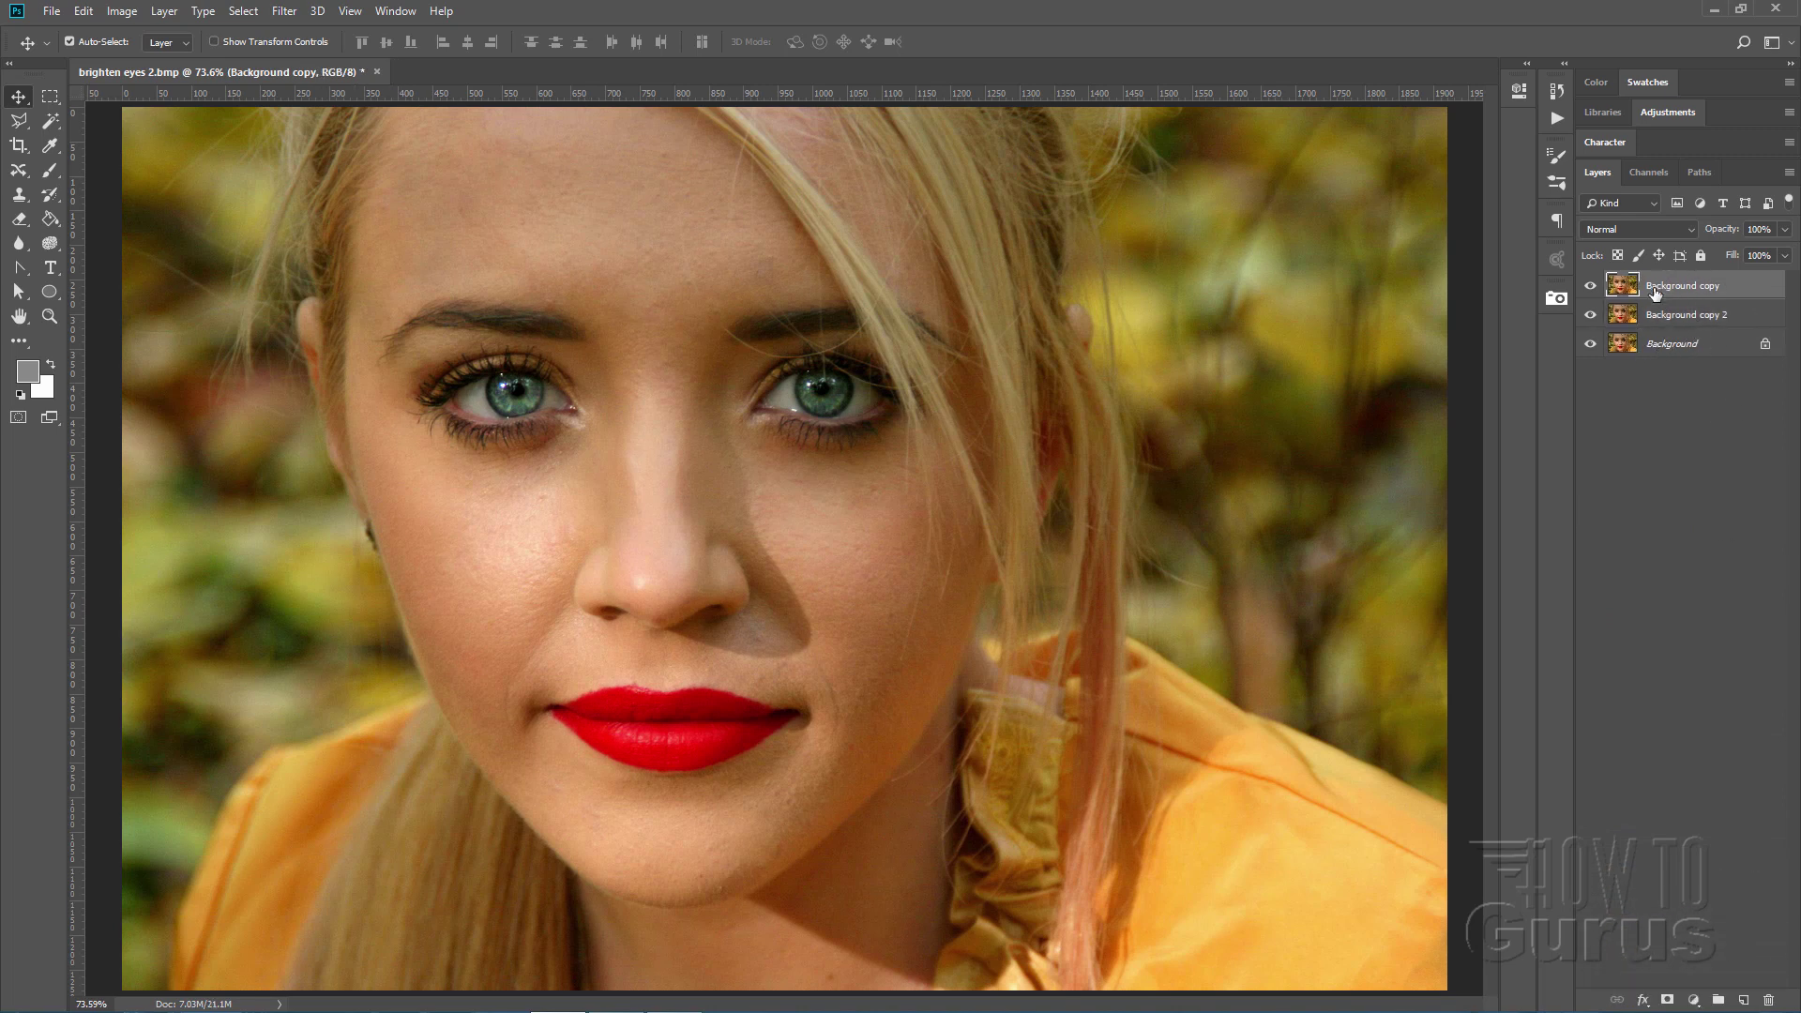
click(1592, 287)
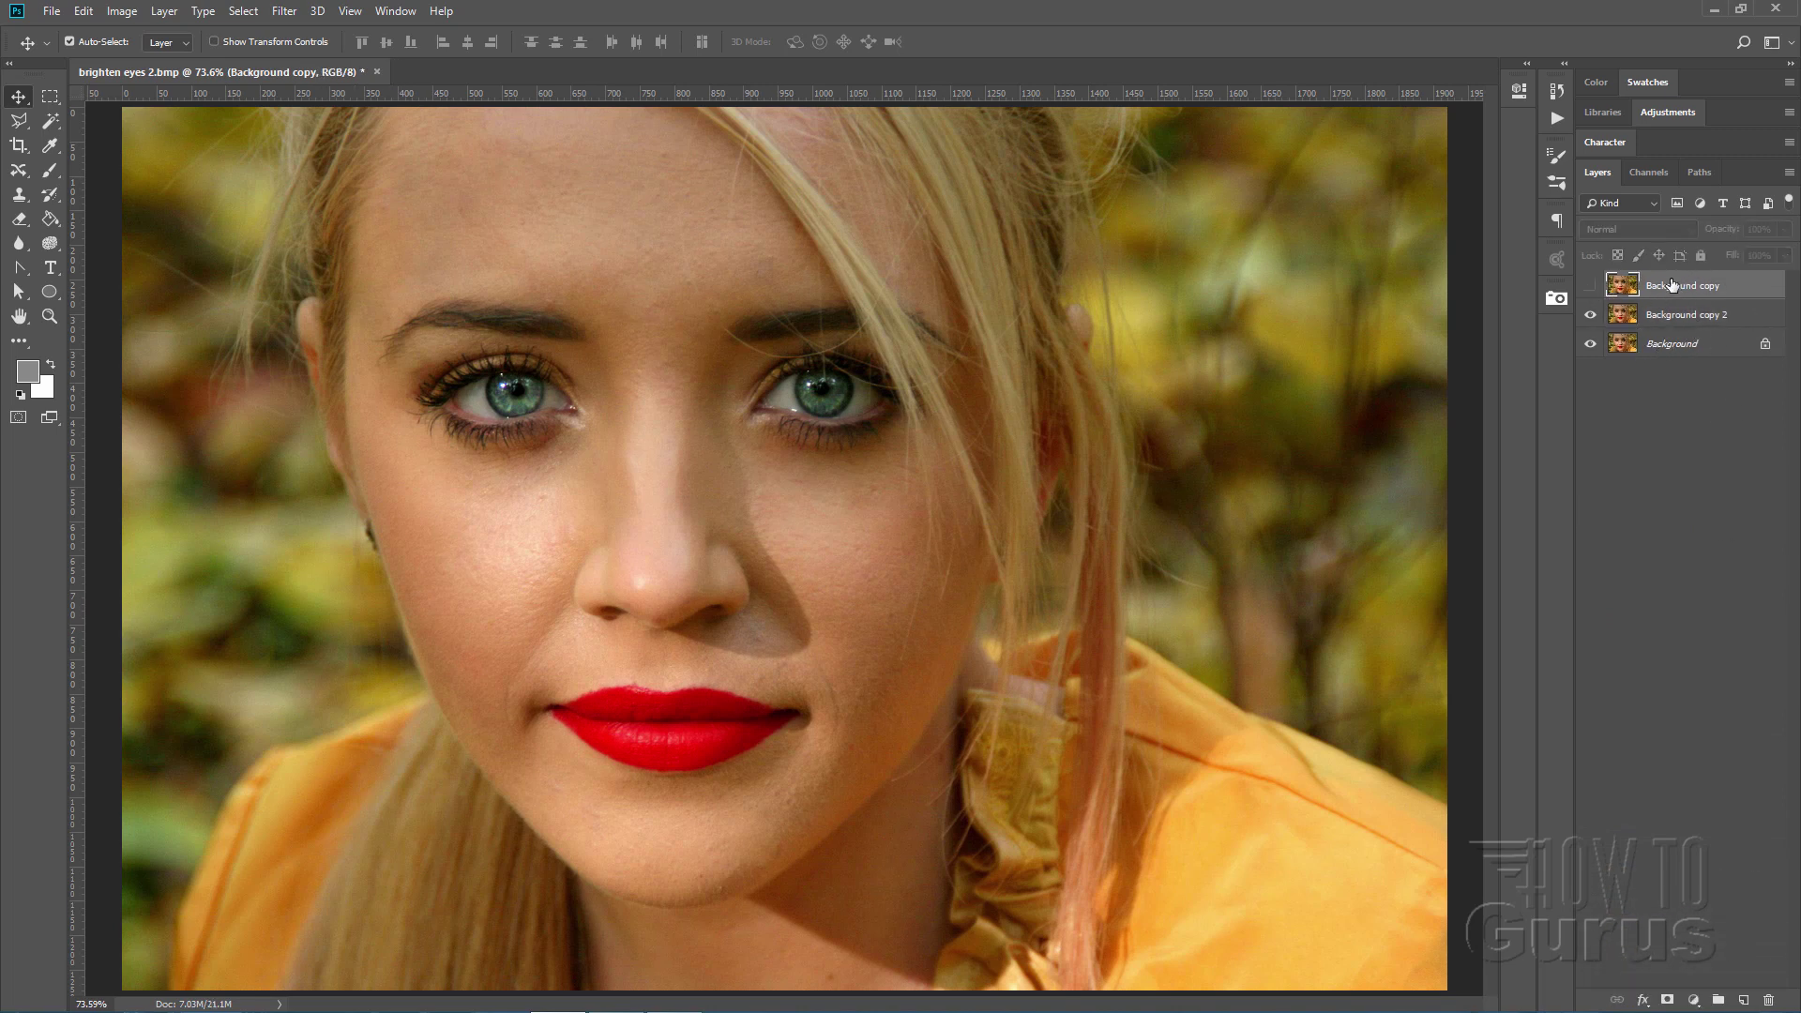
click(1627, 317)
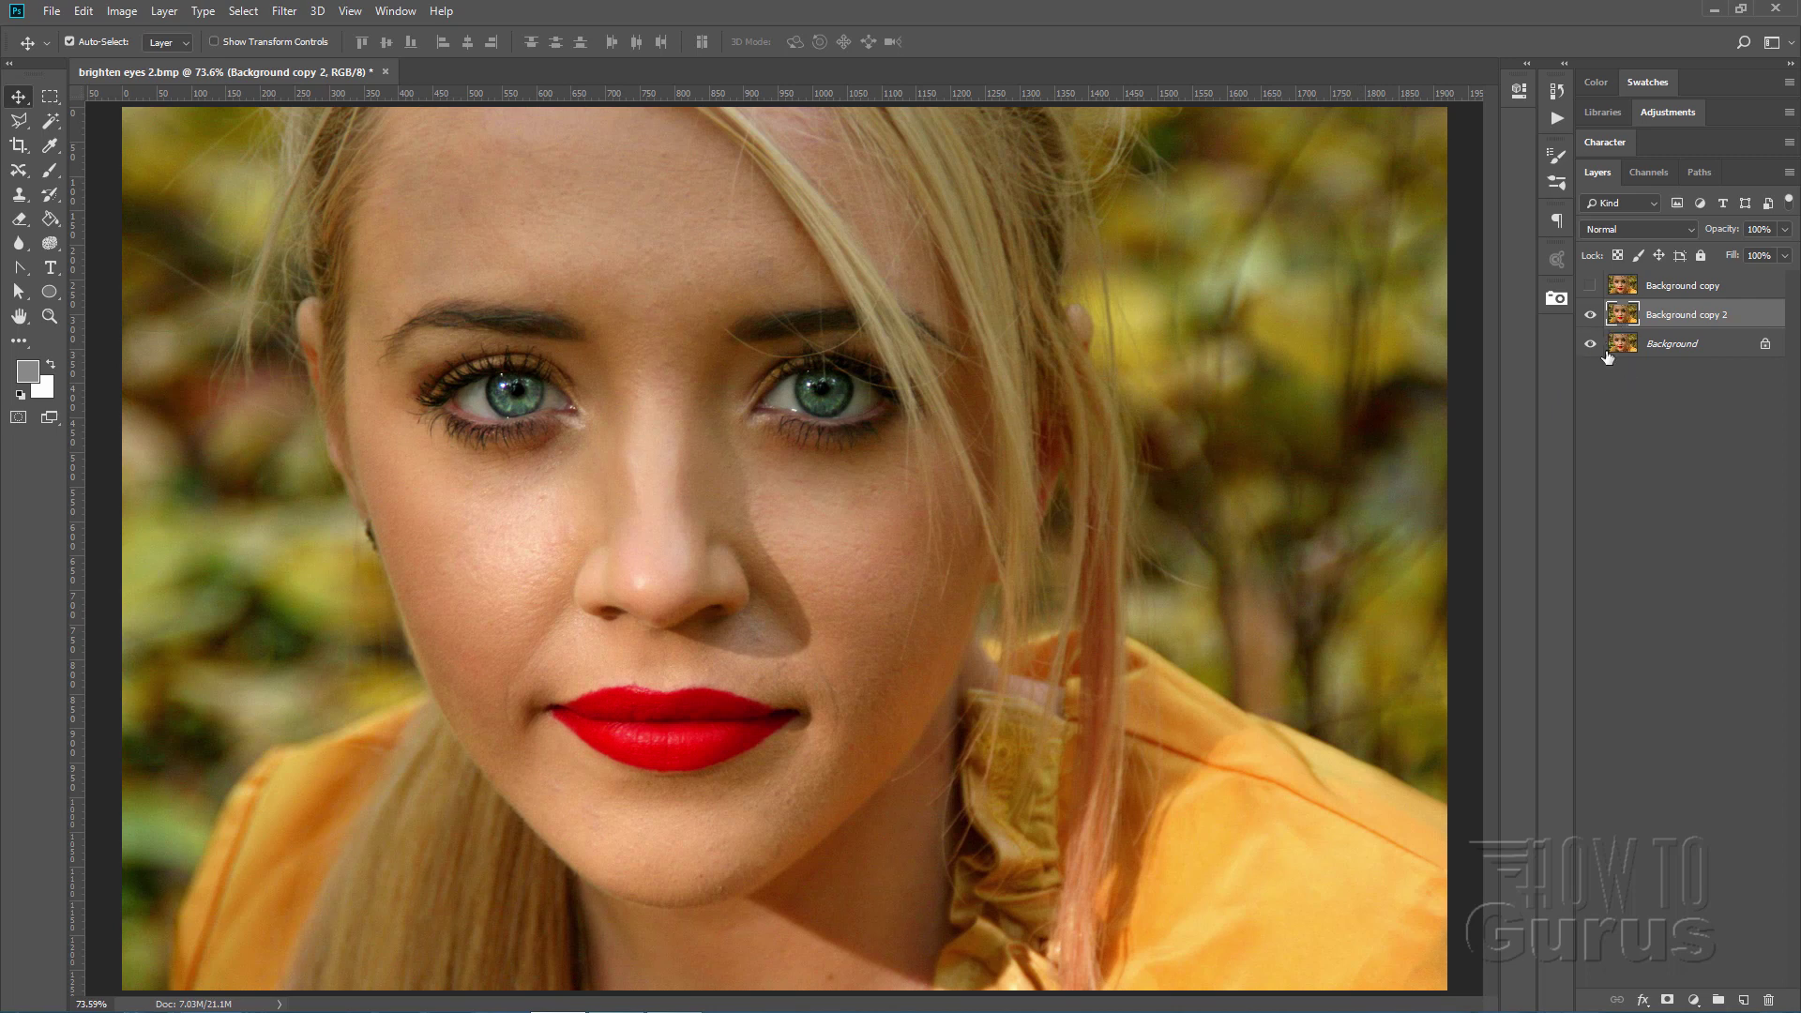
Step: Add empty Layer 1, set the foreground to mid-grey #858585, and bucket-fill the layer with it
click(1742, 1000)
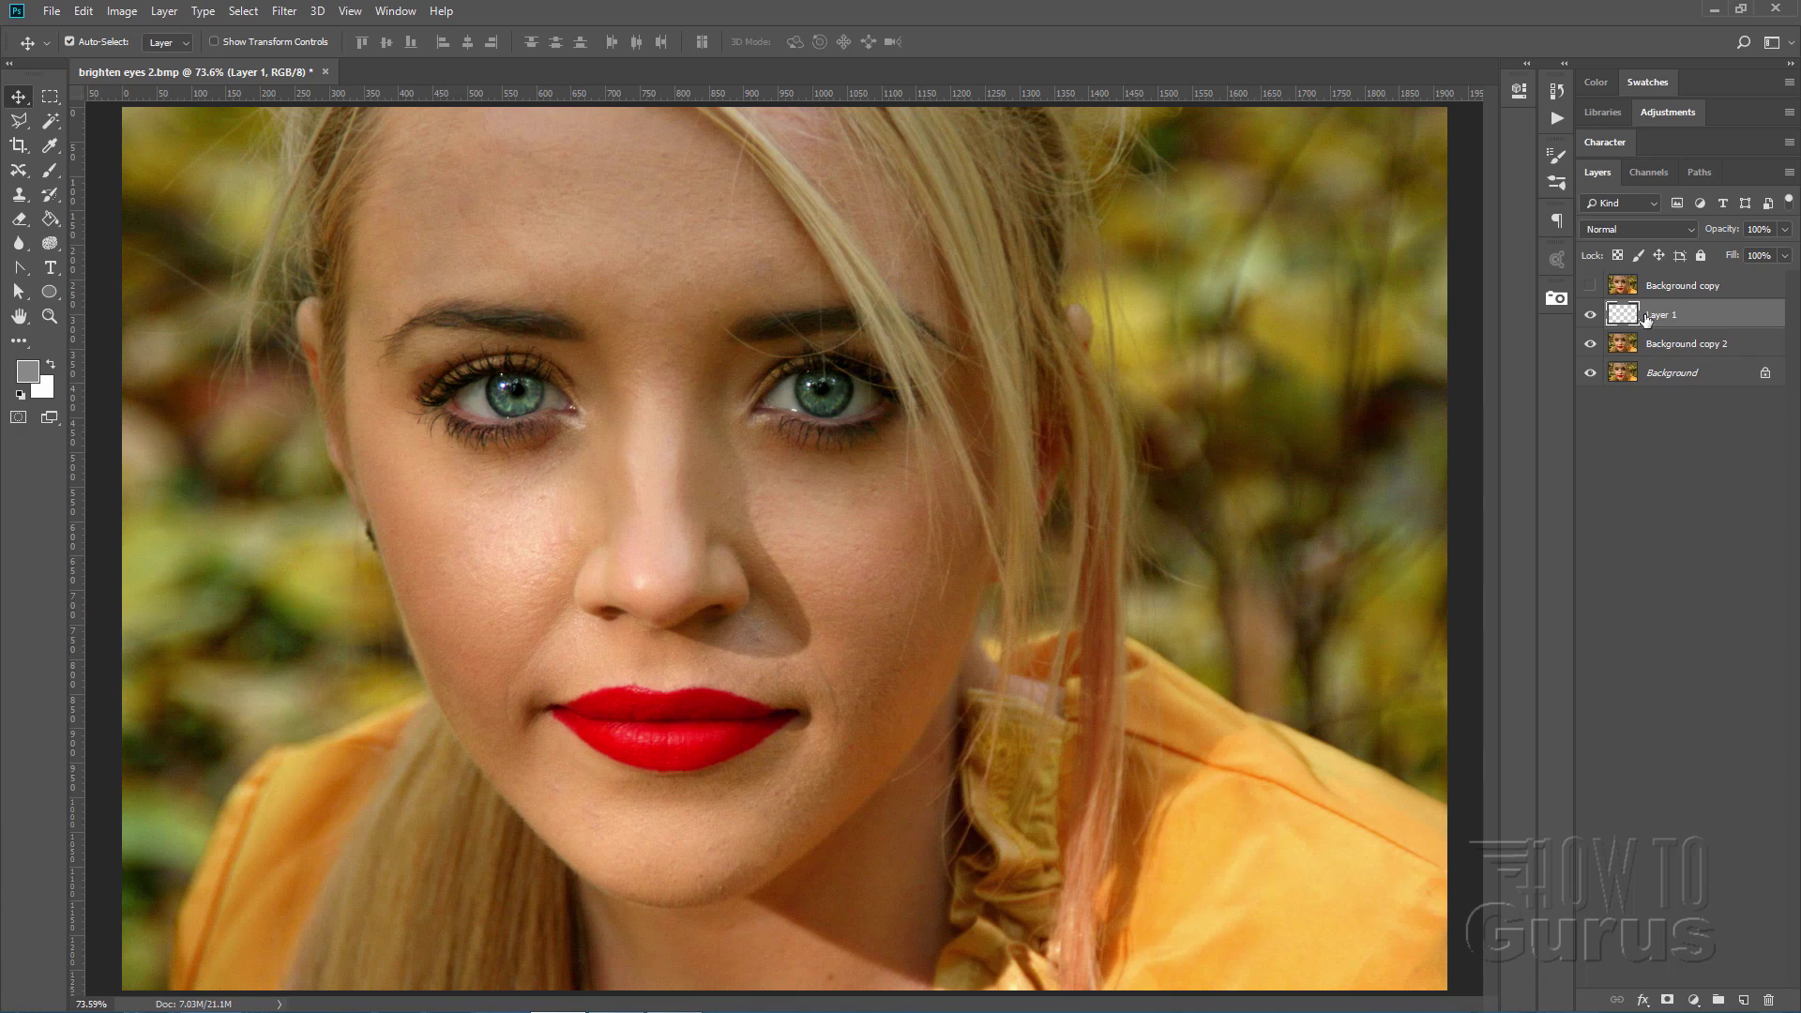
click(28, 374)
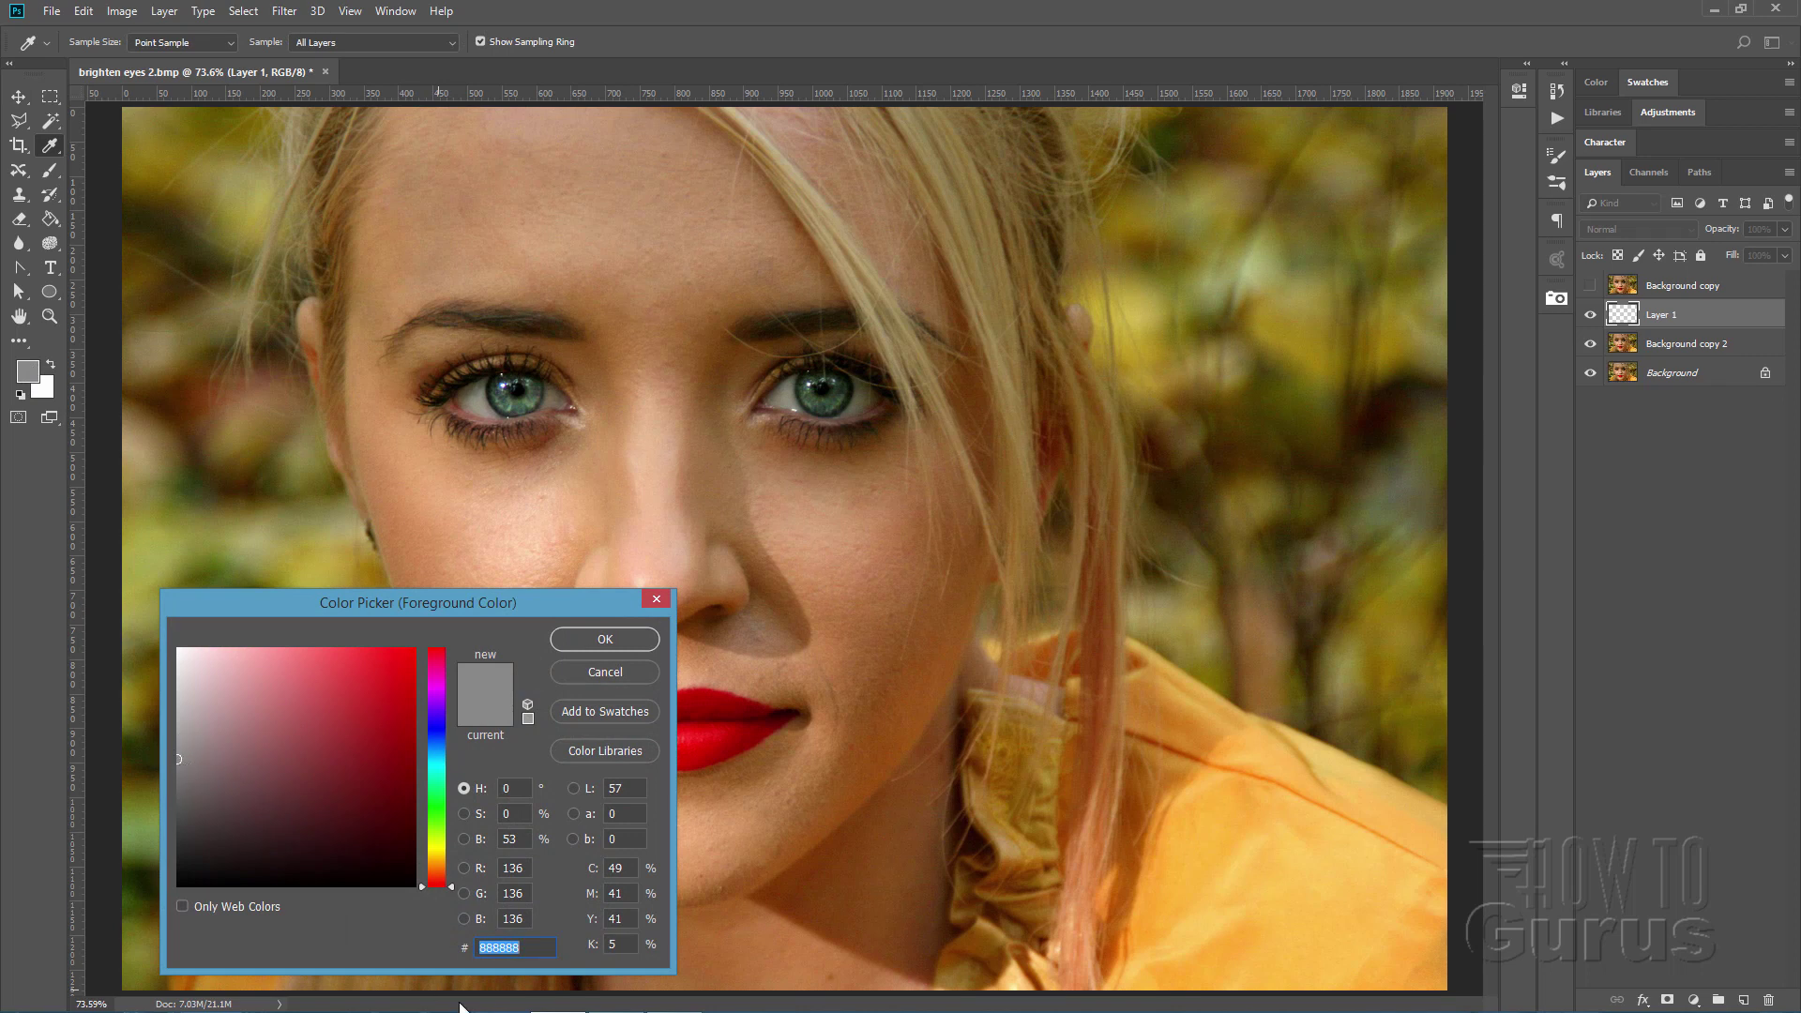
click(497, 950)
double_click(538, 952)
click(525, 949)
drag(263, 747, 180, 761)
click(571, 637)
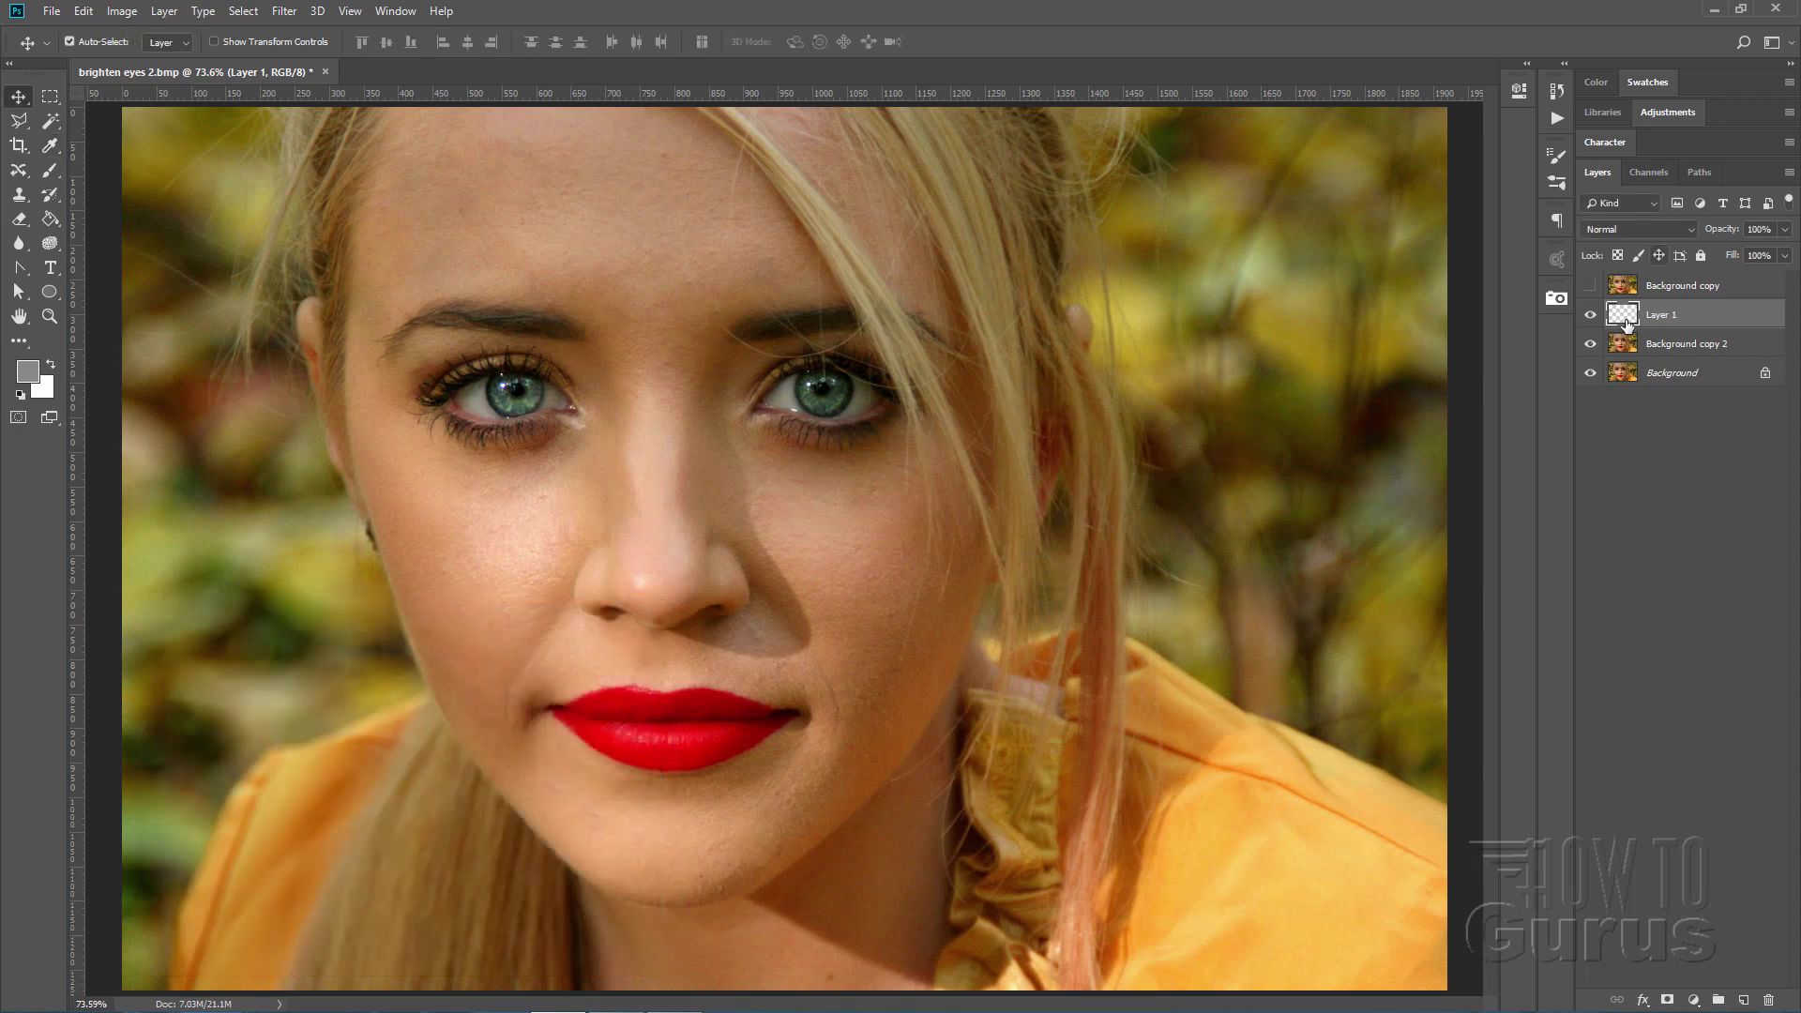
click(50, 217)
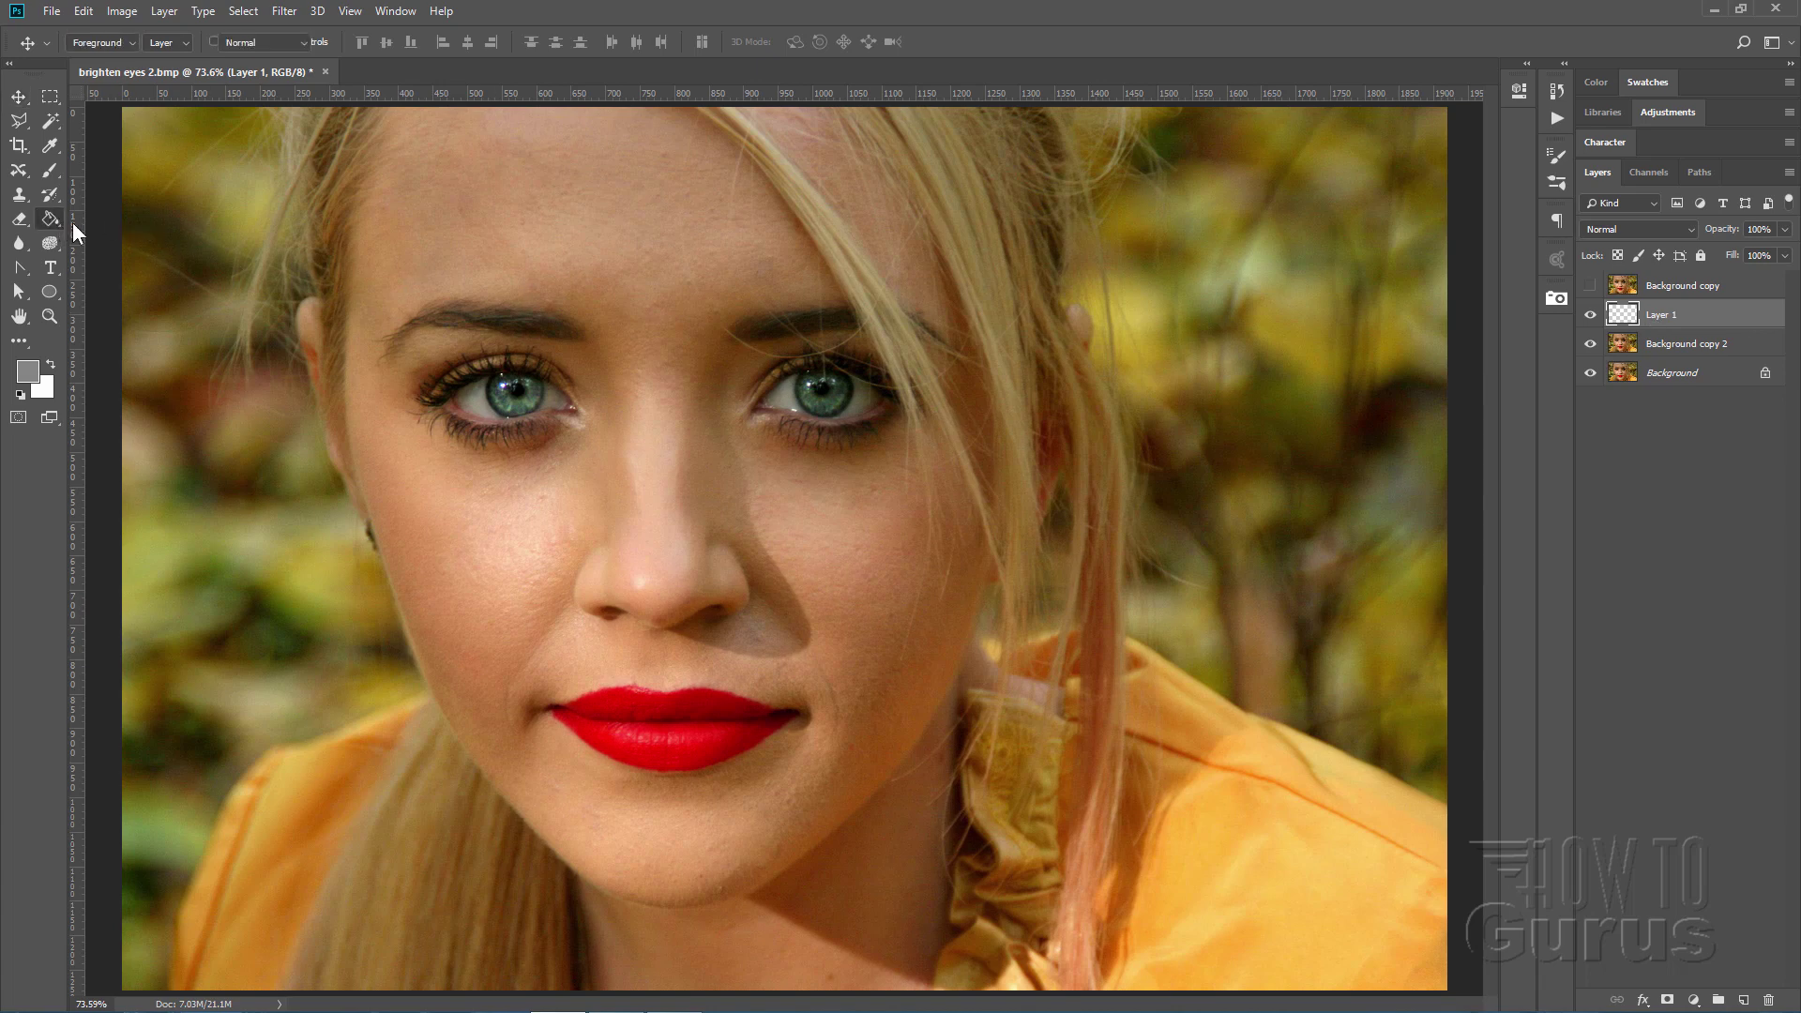
click(332, 288)
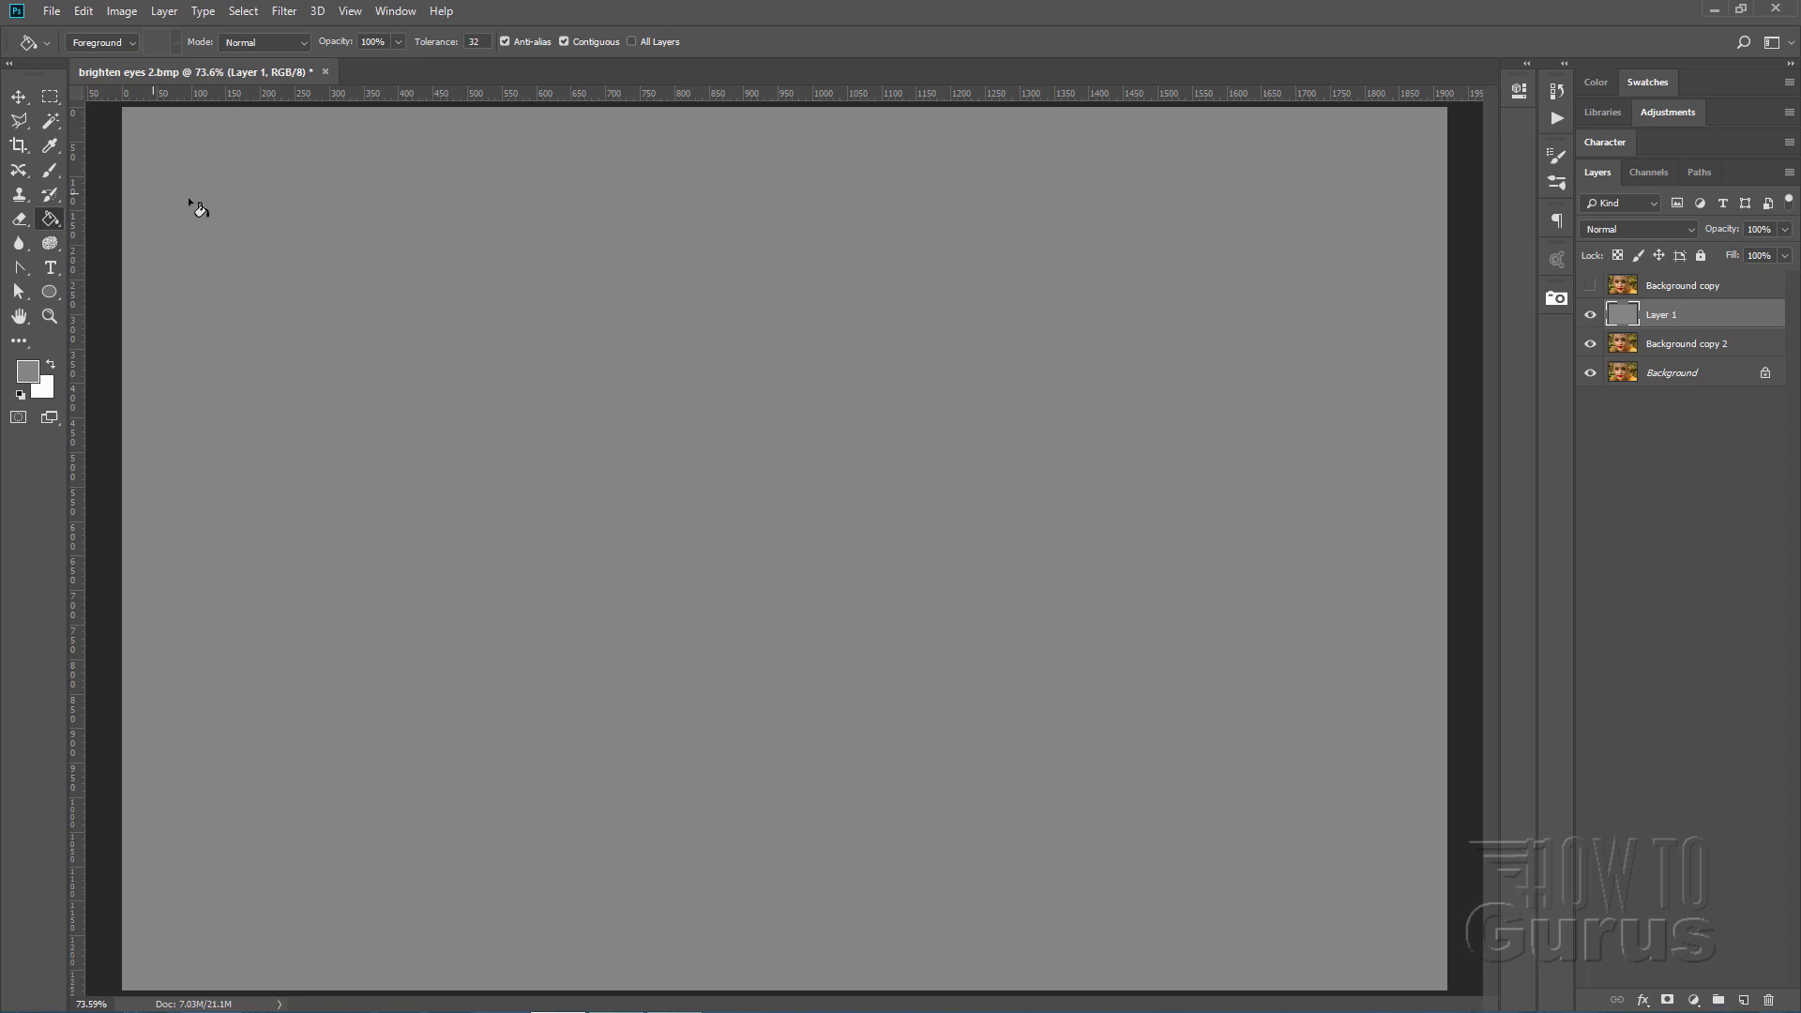
Step: Apply the Sketch Halftone Pattern filter to Layer 1: Size 12, Contrast 47, Circle type
click(285, 12)
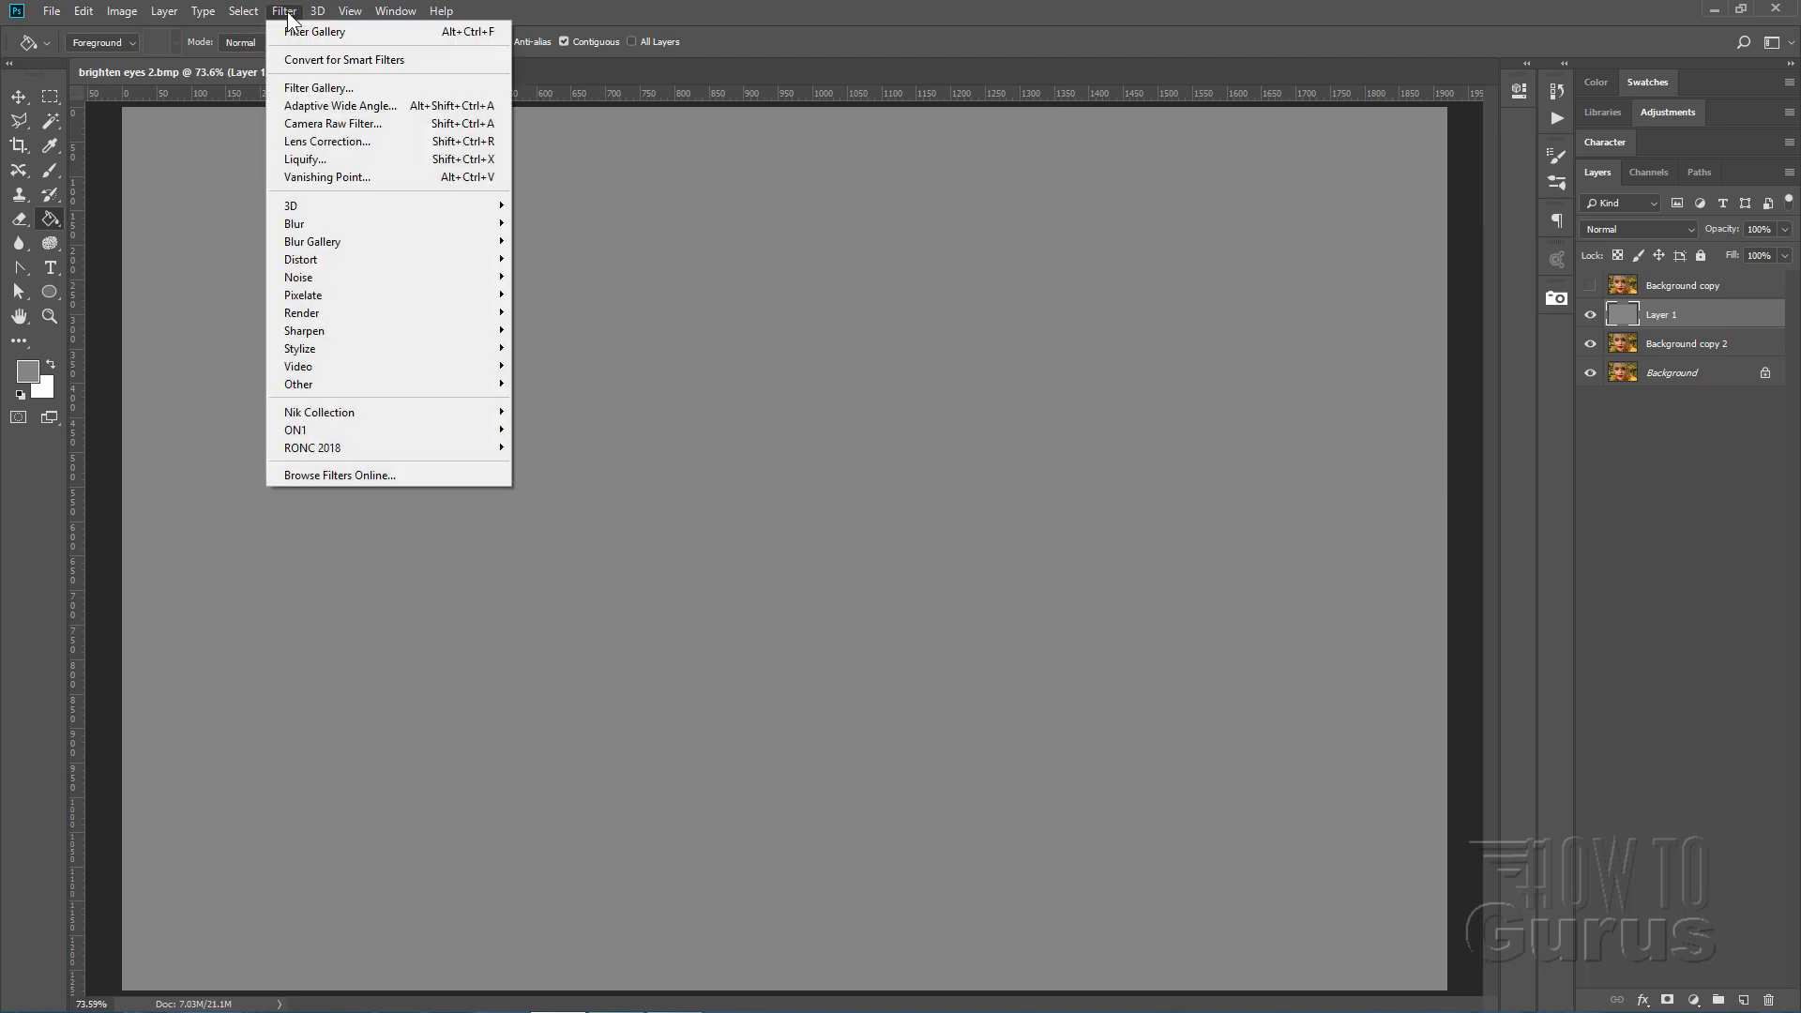
click(309, 88)
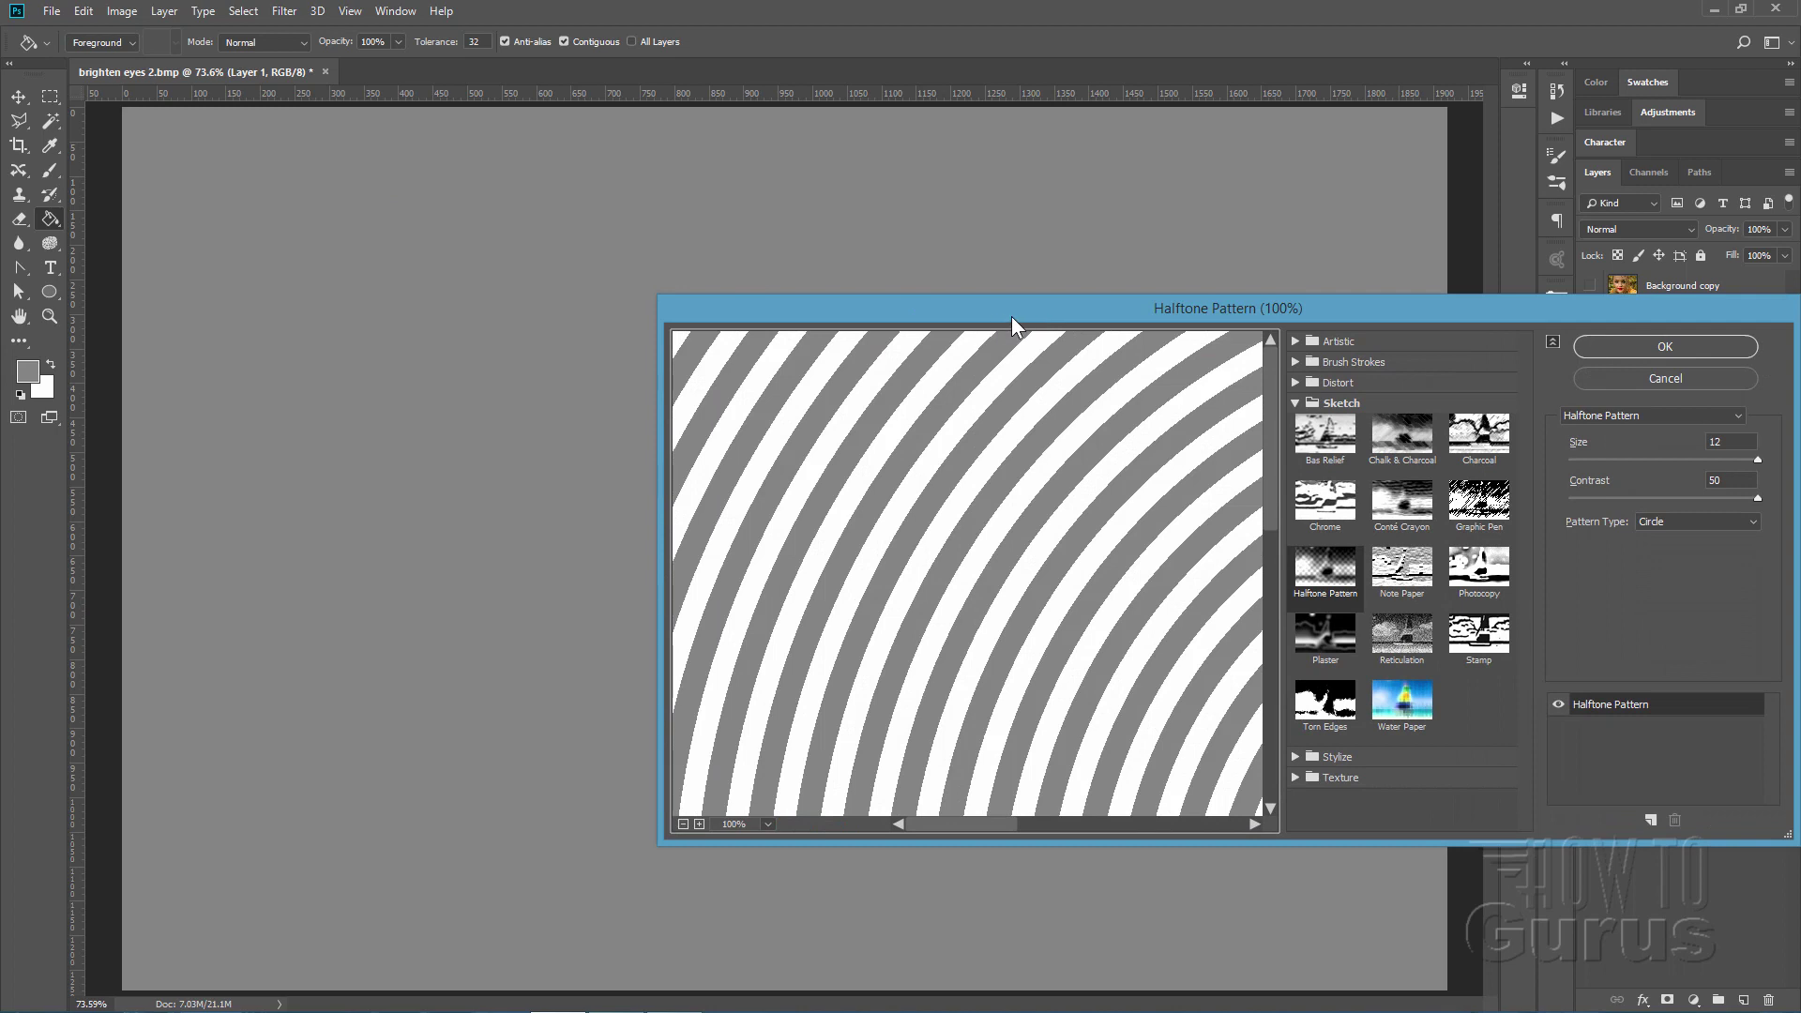
drag(992, 317, 926, 312)
click(1228, 399)
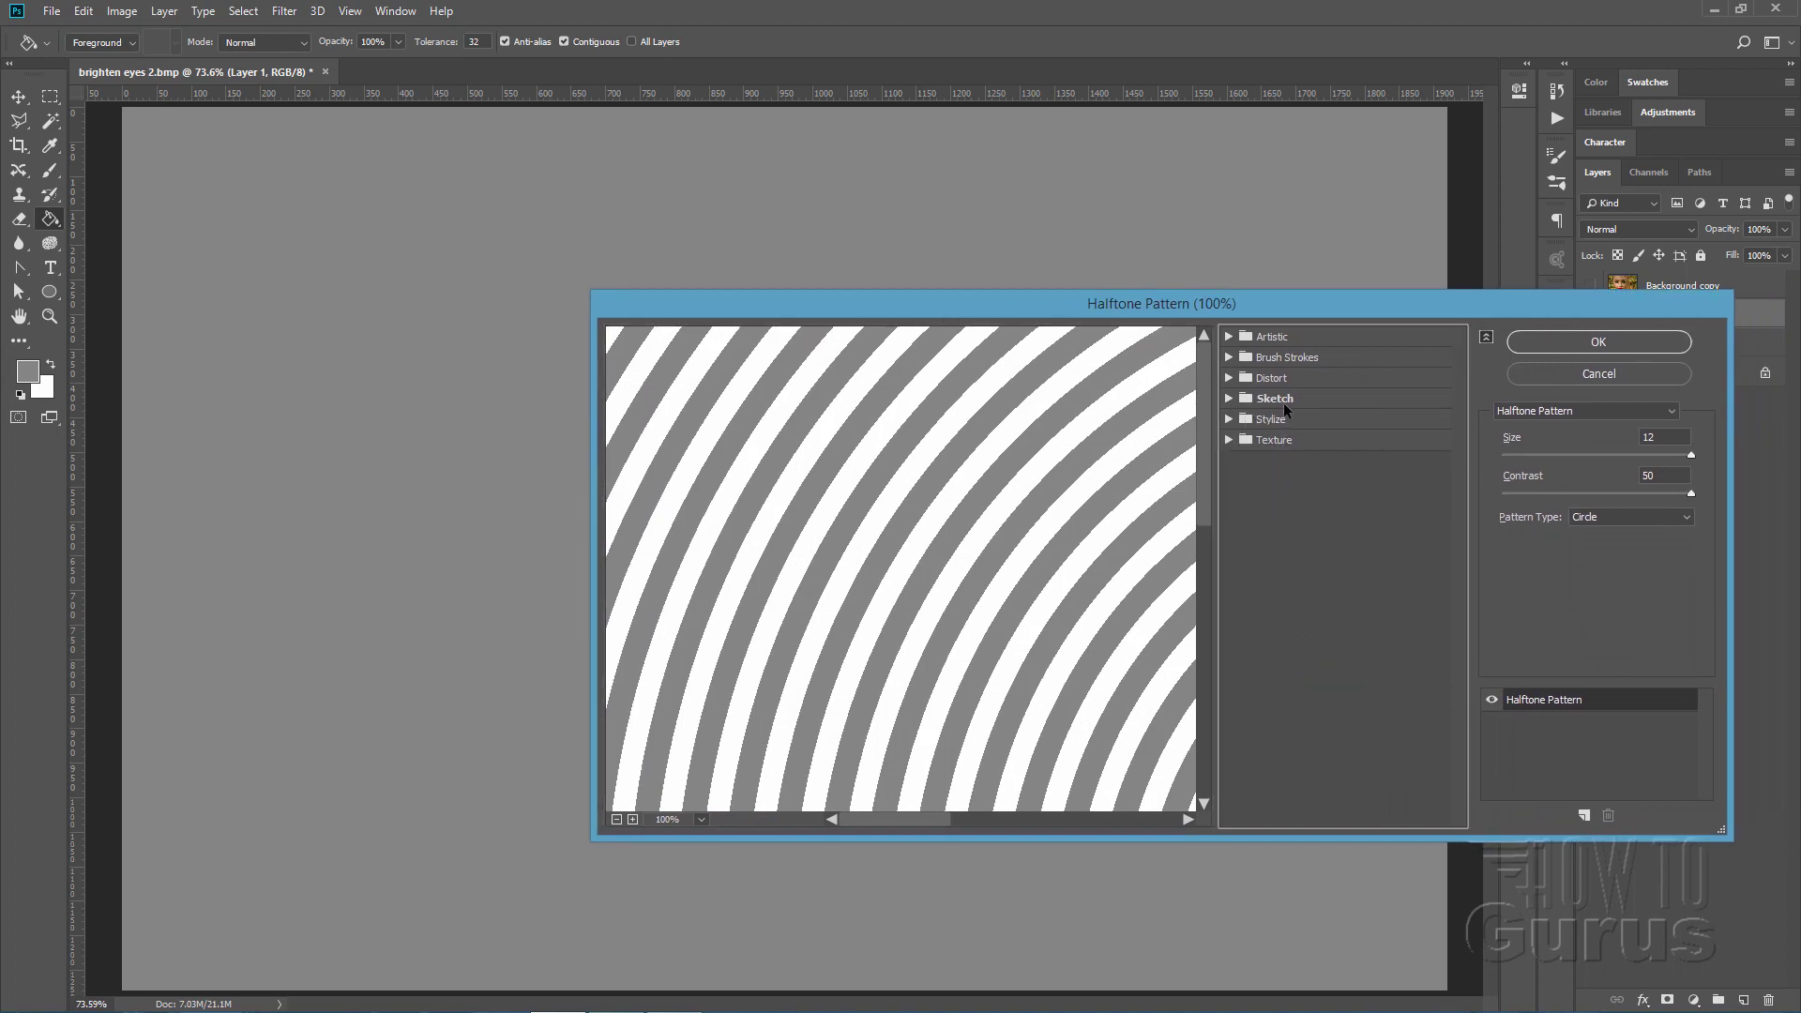
click(1306, 400)
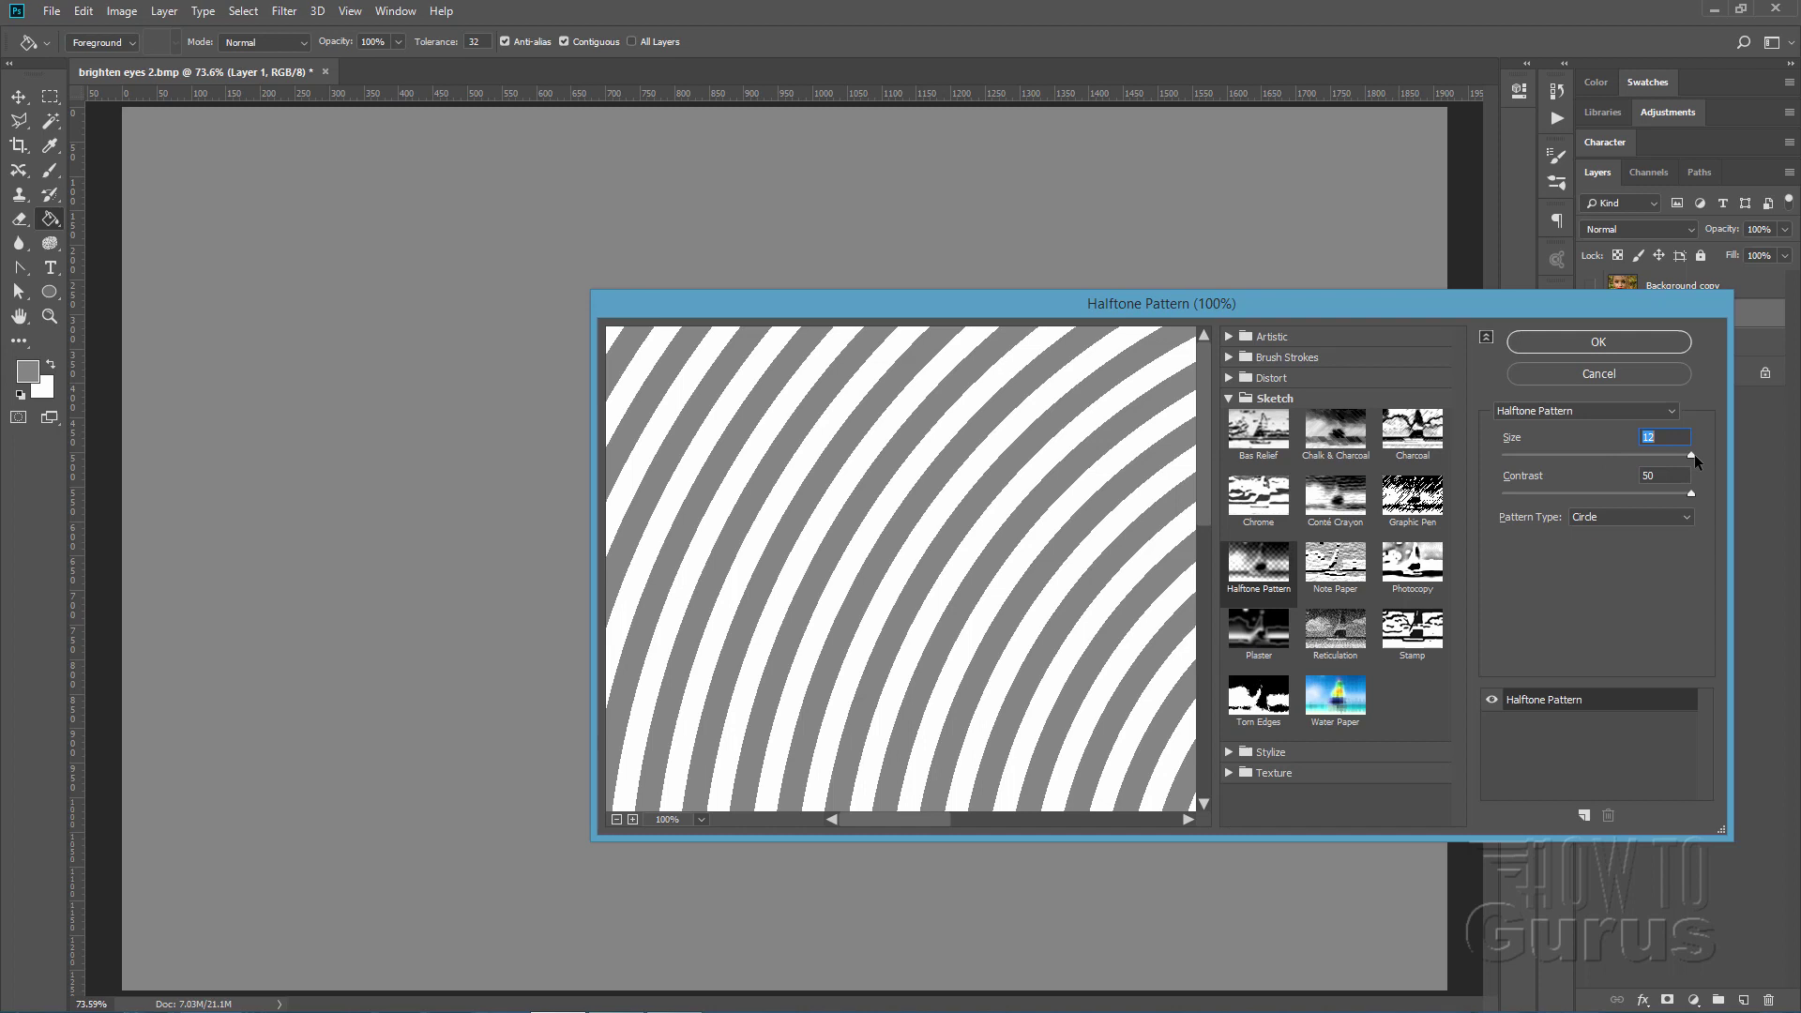
mouse_move(1687, 453)
mouse_down()
mouse_move(1591, 454)
mouse_move(1699, 472)
mouse_up()
mouse_move(1690, 494)
mouse_down()
mouse_move(1538, 496)
mouse_move(1751, 506)
mouse_move(1667, 494)
mouse_up()
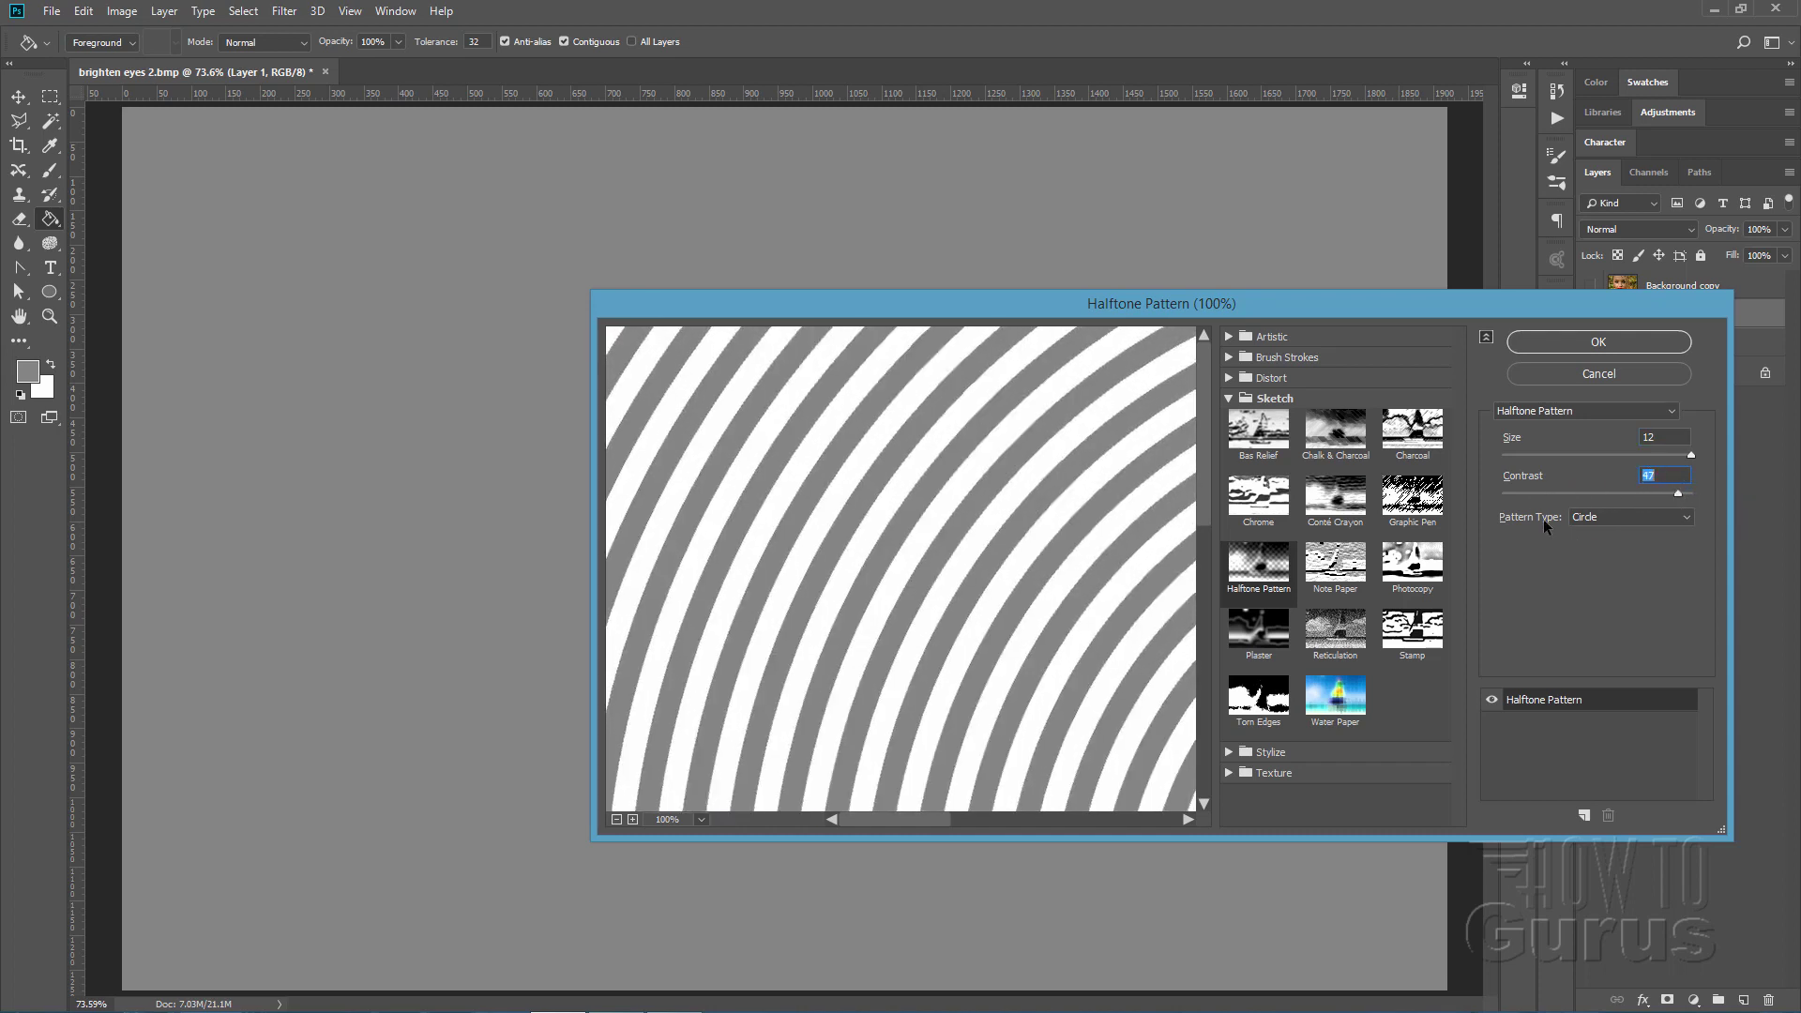
click(1619, 517)
click(1588, 533)
click(1578, 340)
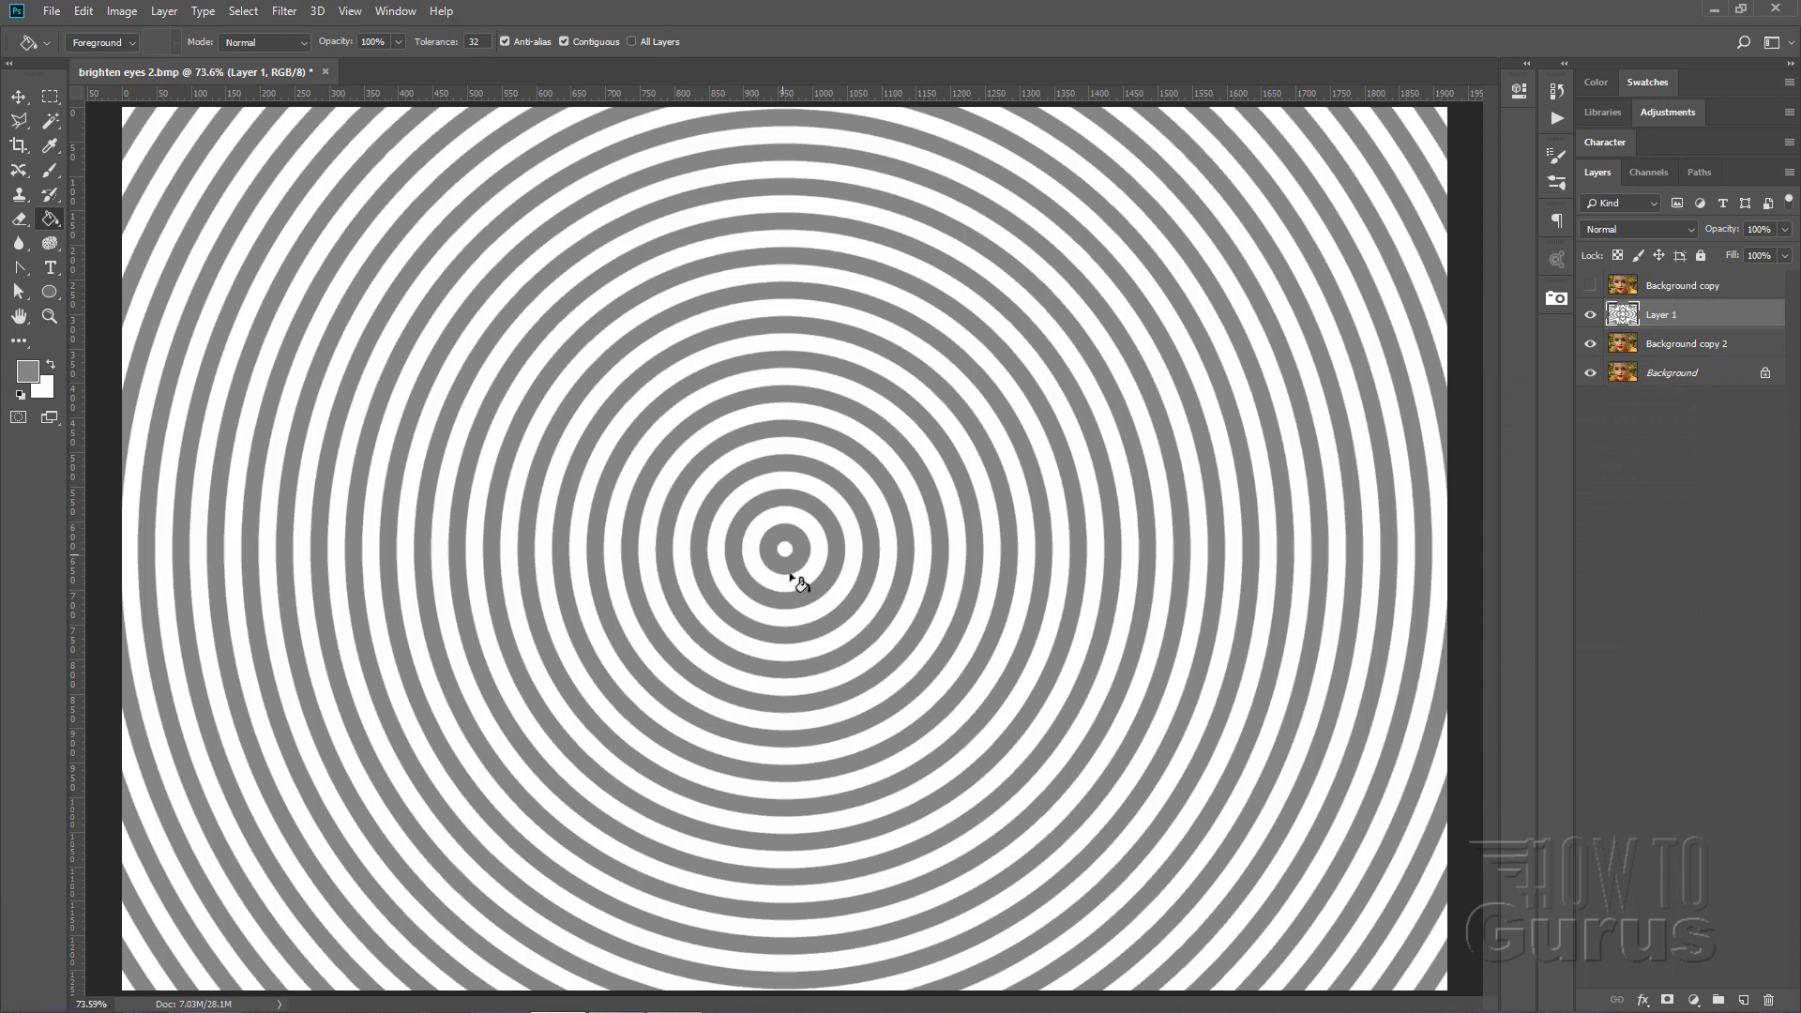
Step: Use a Levels adjustment to push Layer 1's rings to stark black and white
click(18, 98)
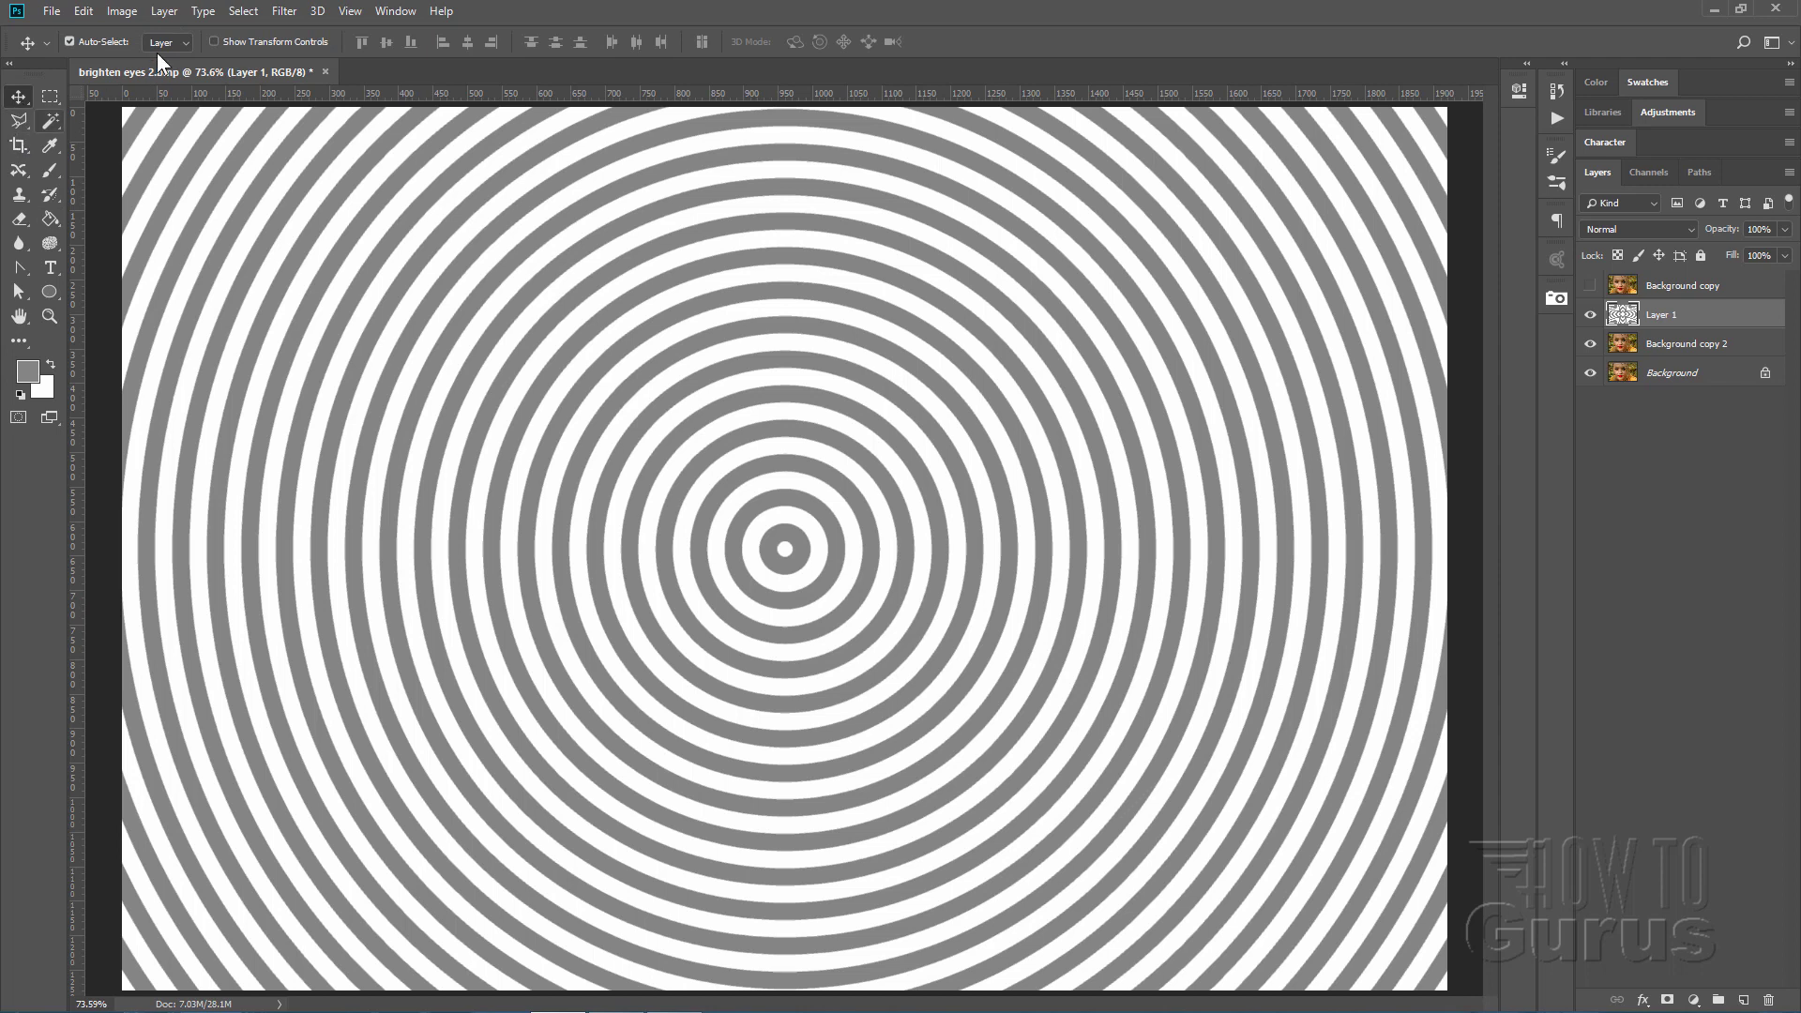
click(123, 13)
mouse_move(149, 61)
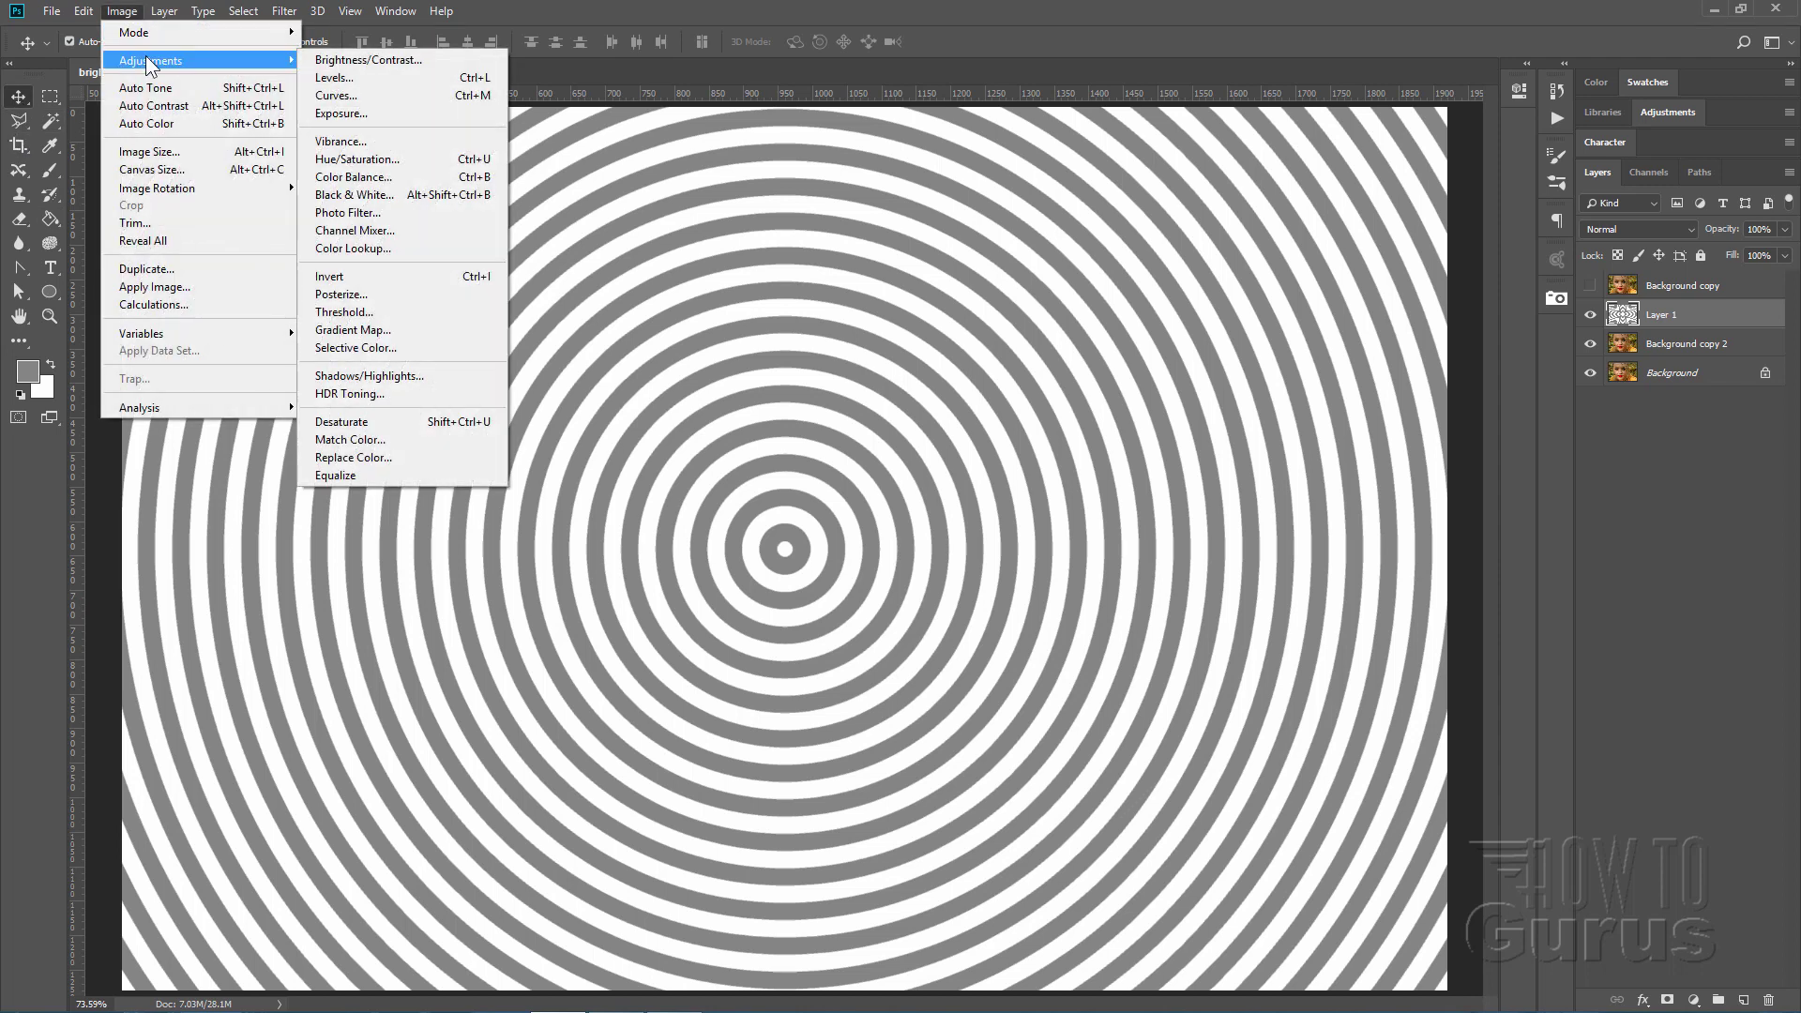
click(334, 78)
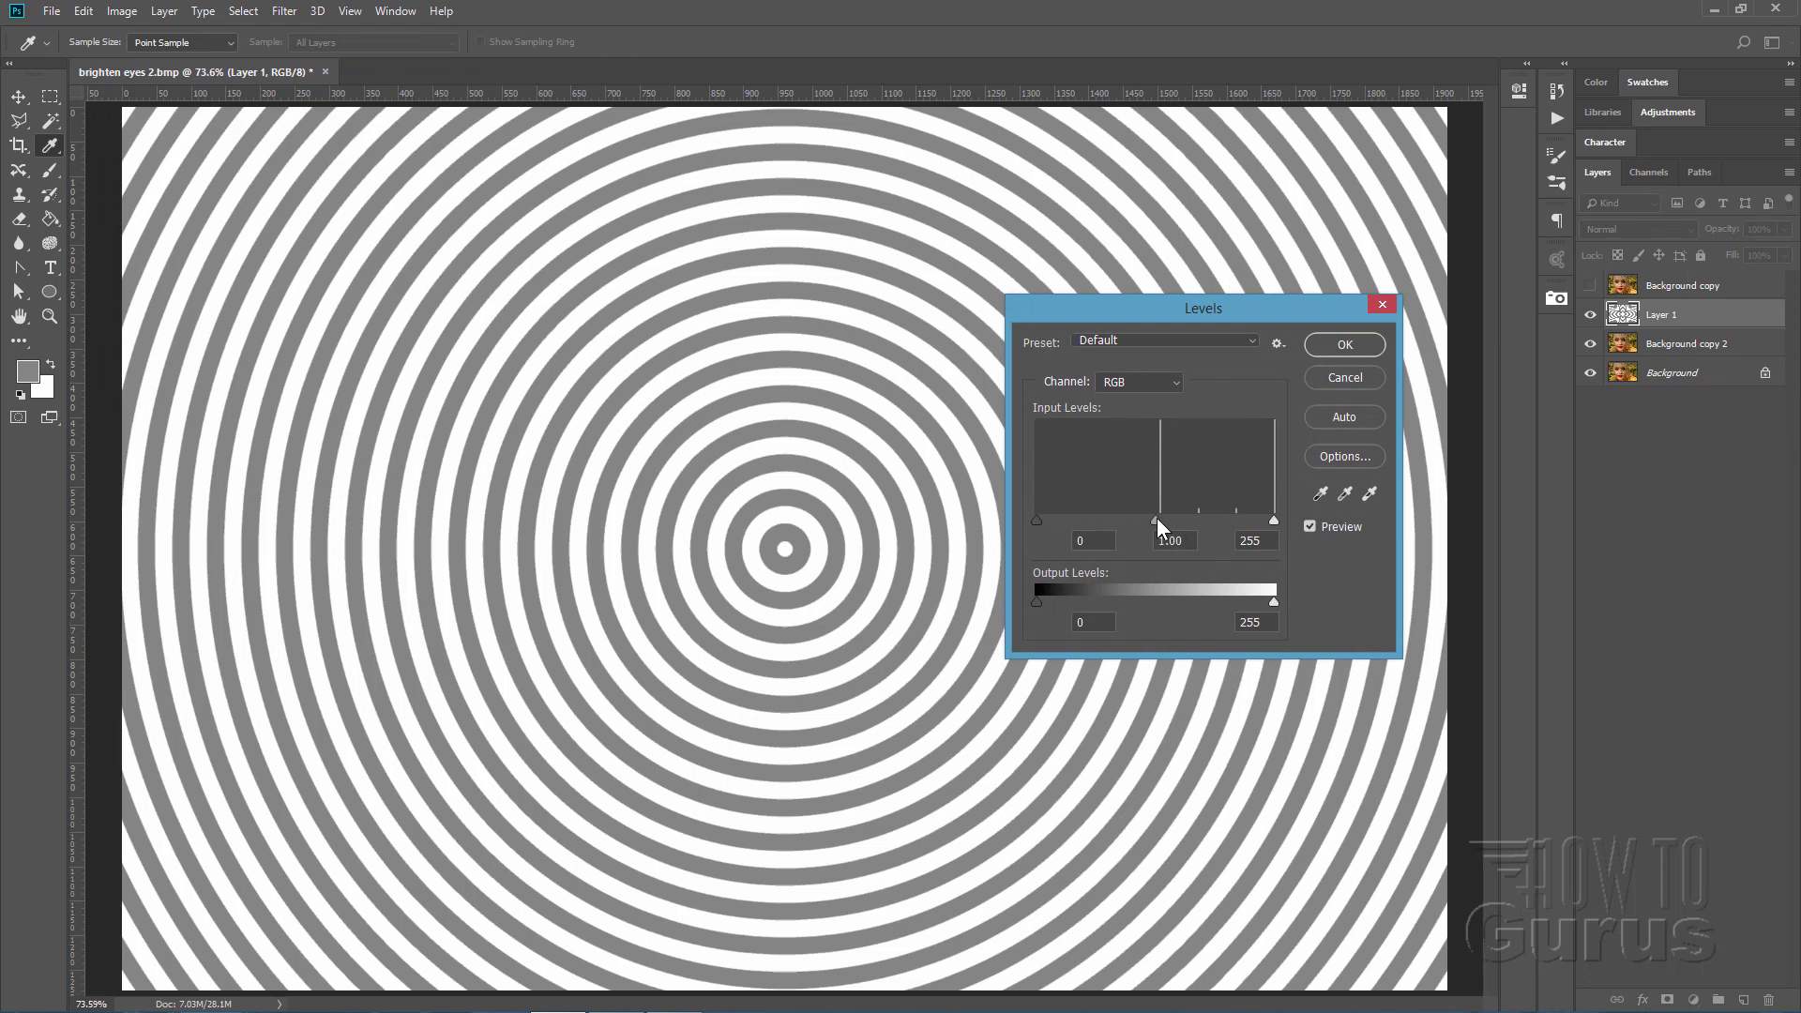
drag(1158, 518, 1346, 532)
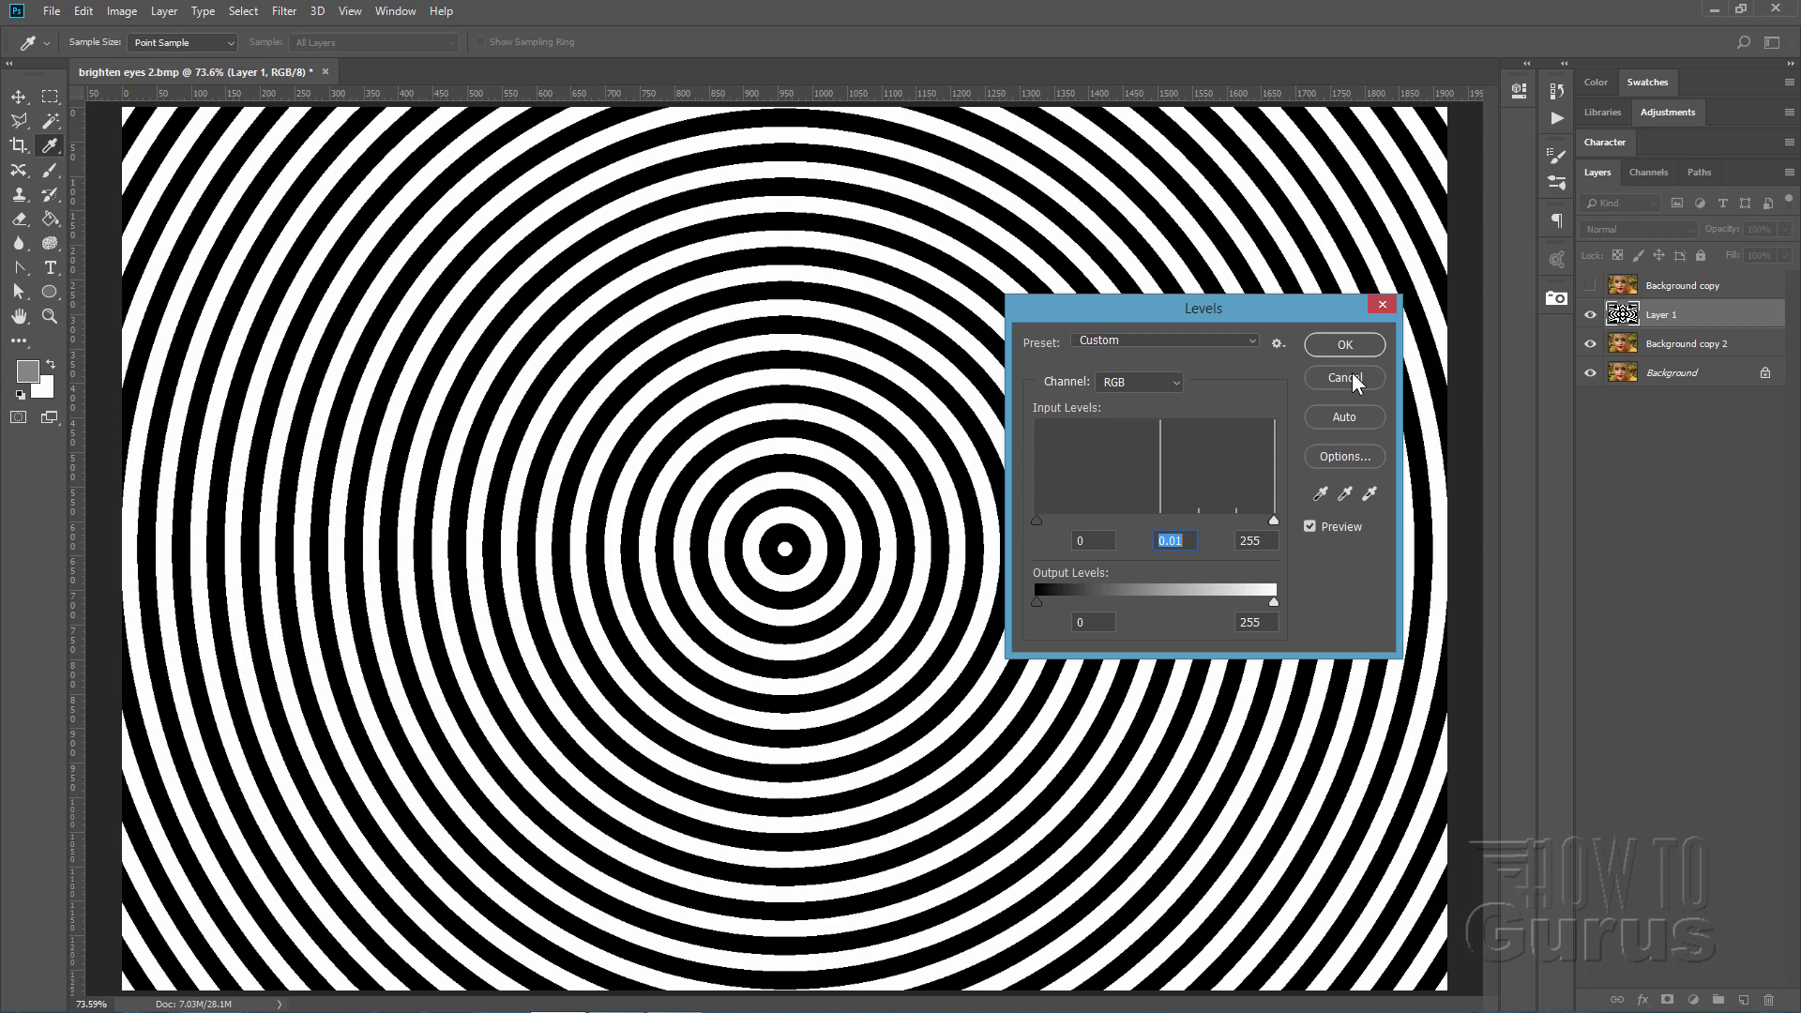
click(1352, 347)
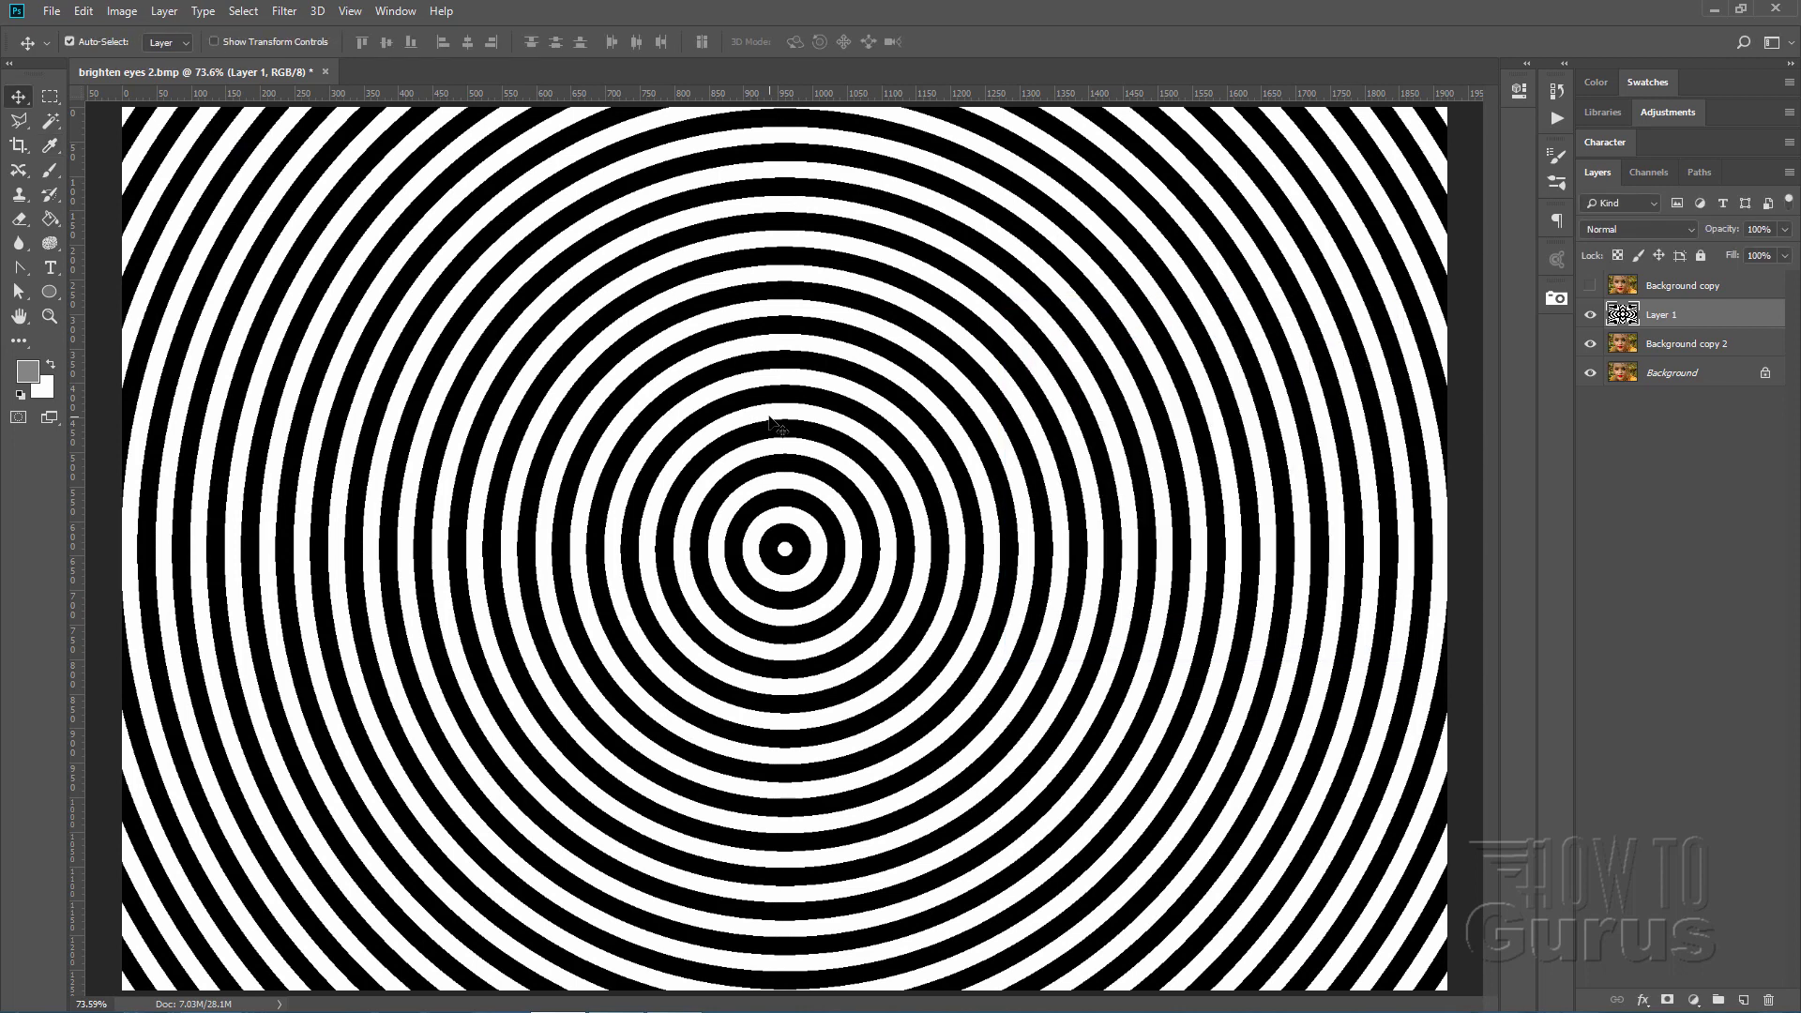
Step: Load Layer 1 as a selection, copy the ring pattern, and hide Layer 1
key(ctrl)
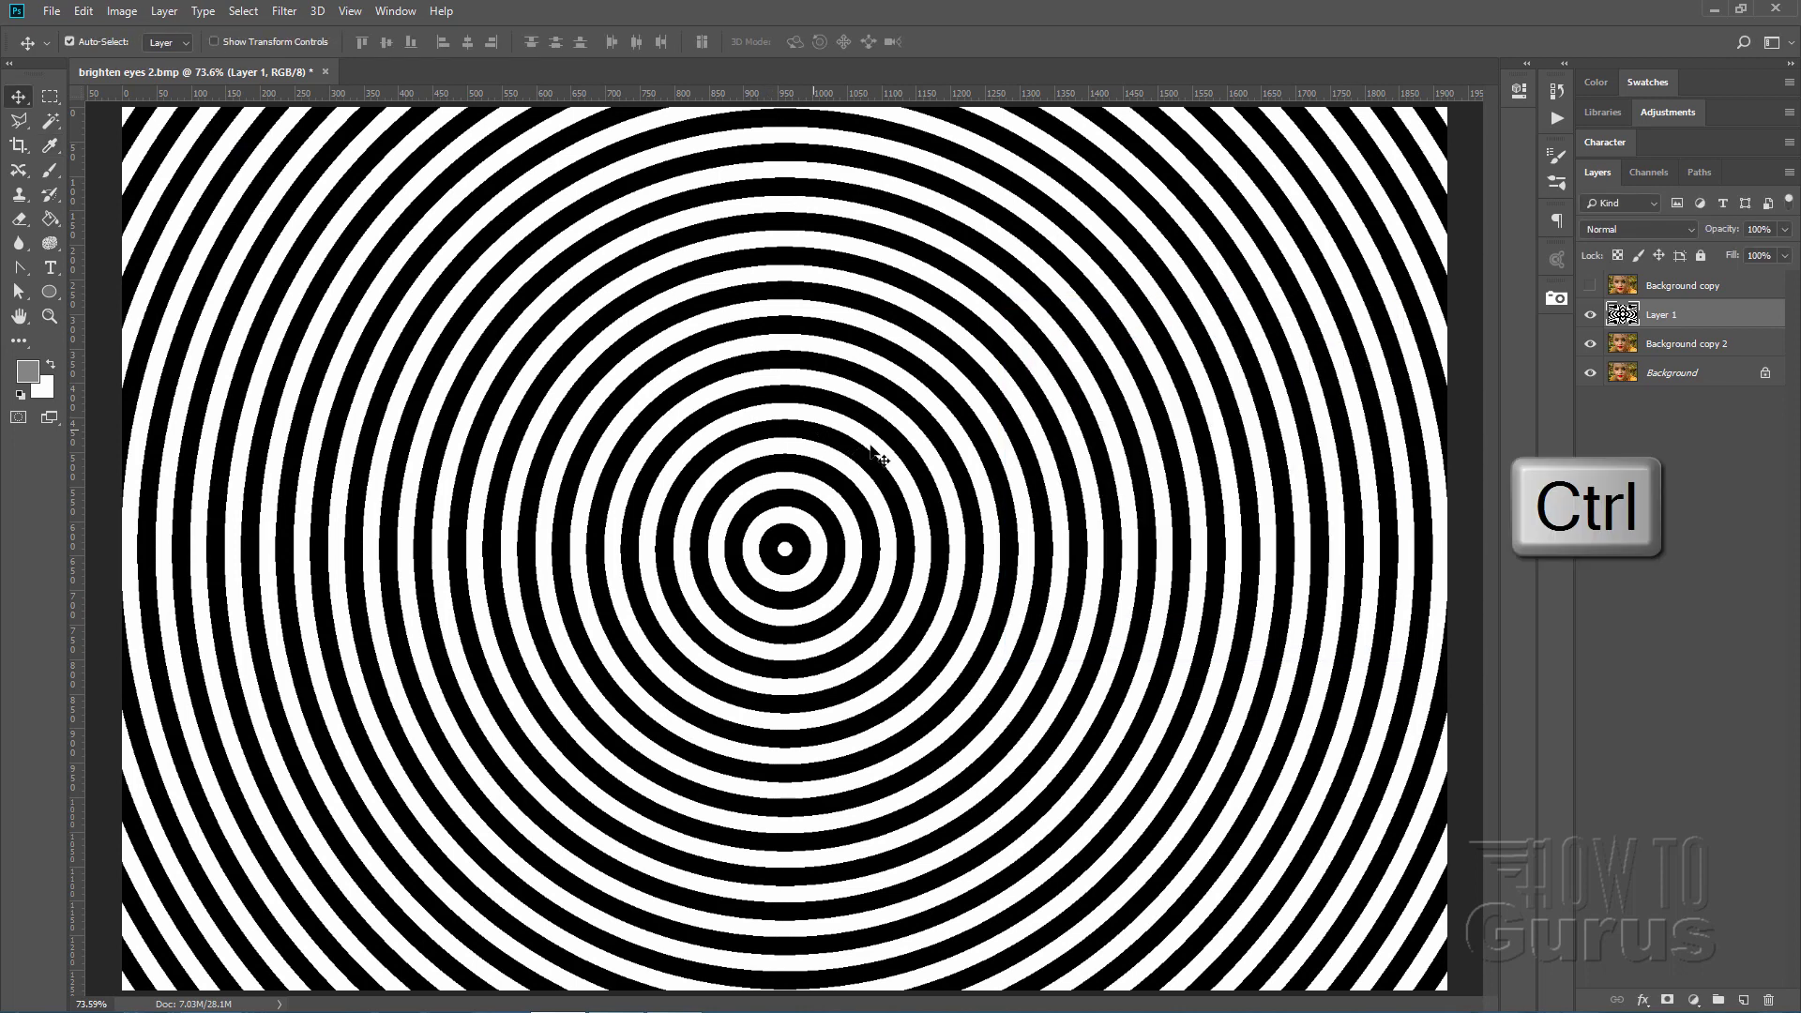
ctrl+click(1625, 316)
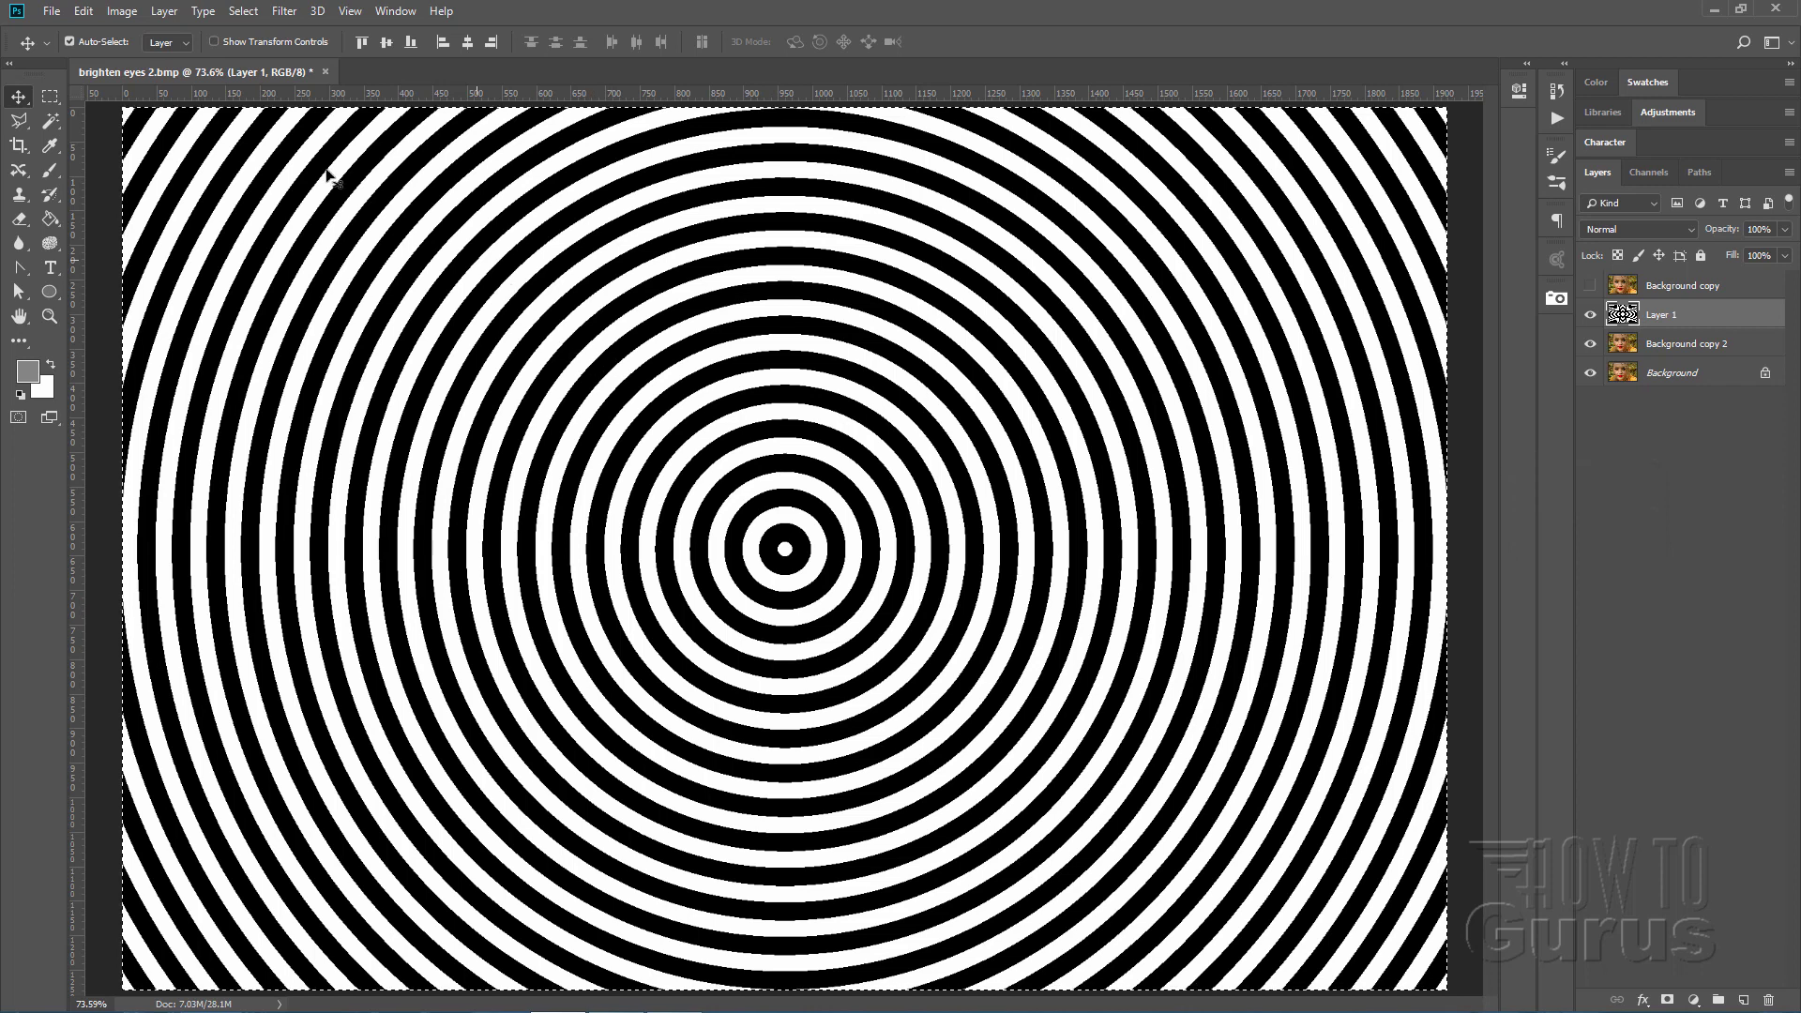
click(83, 10)
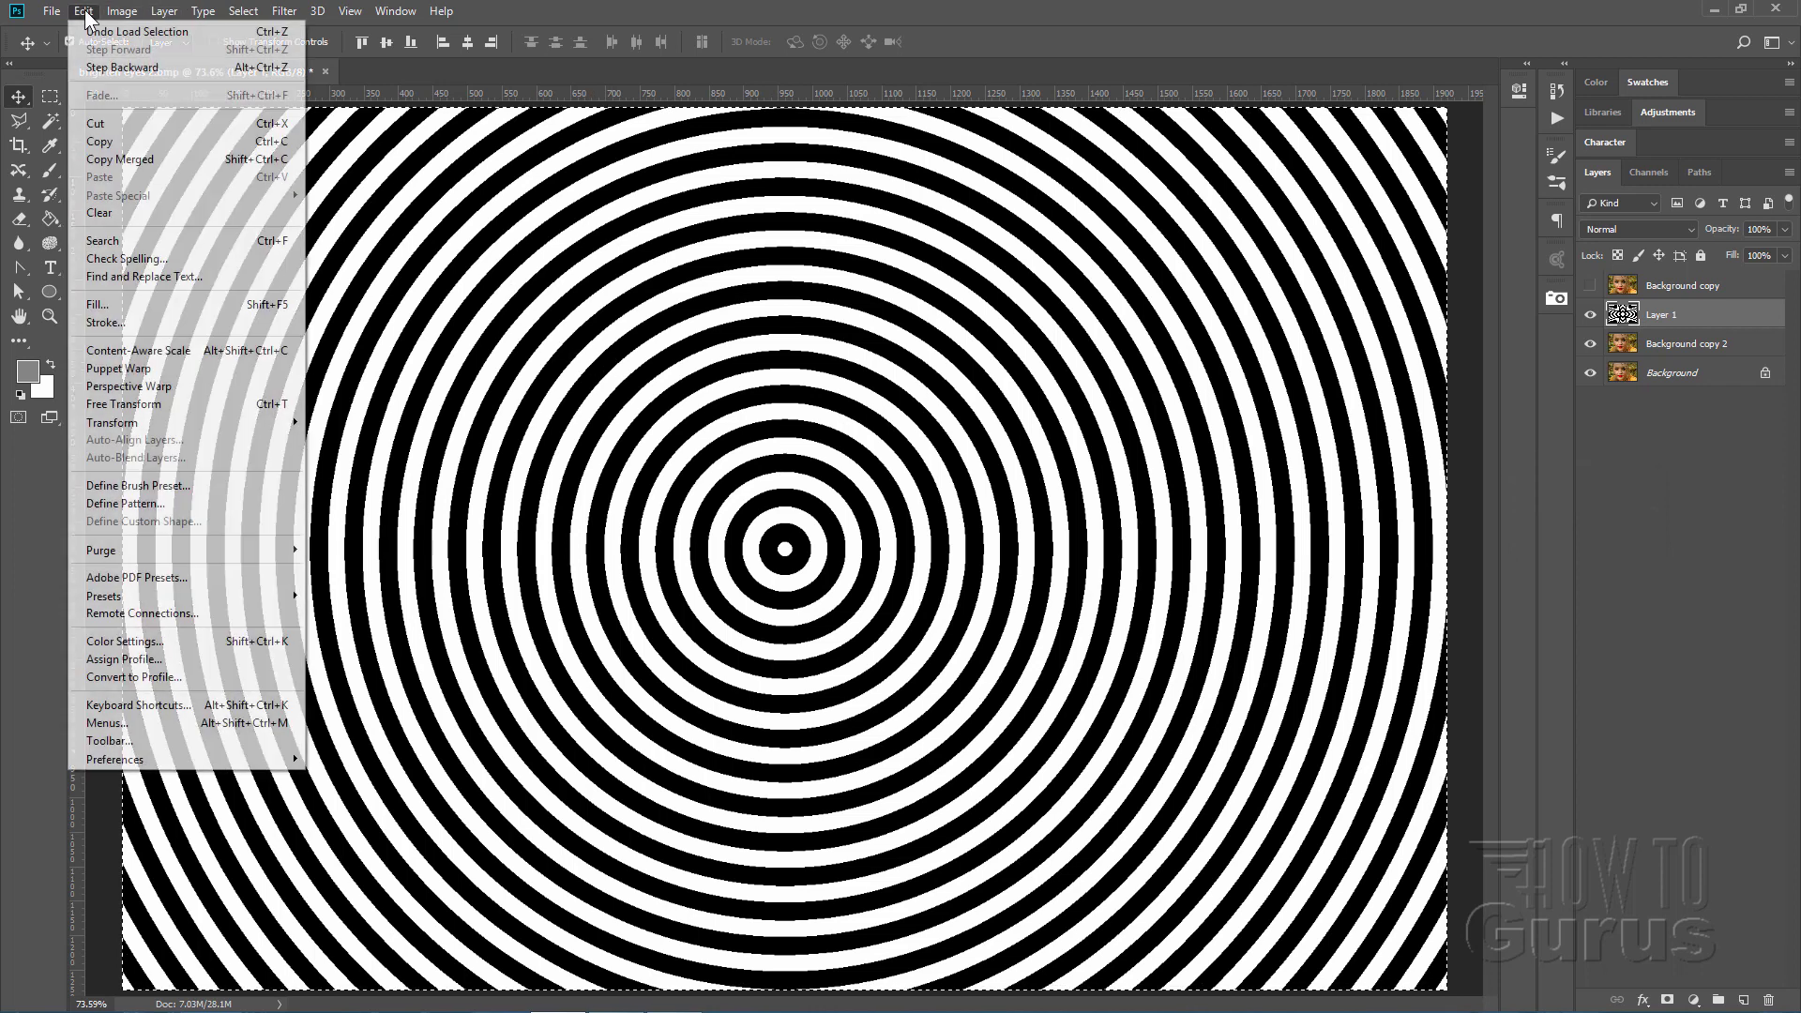
click(118, 141)
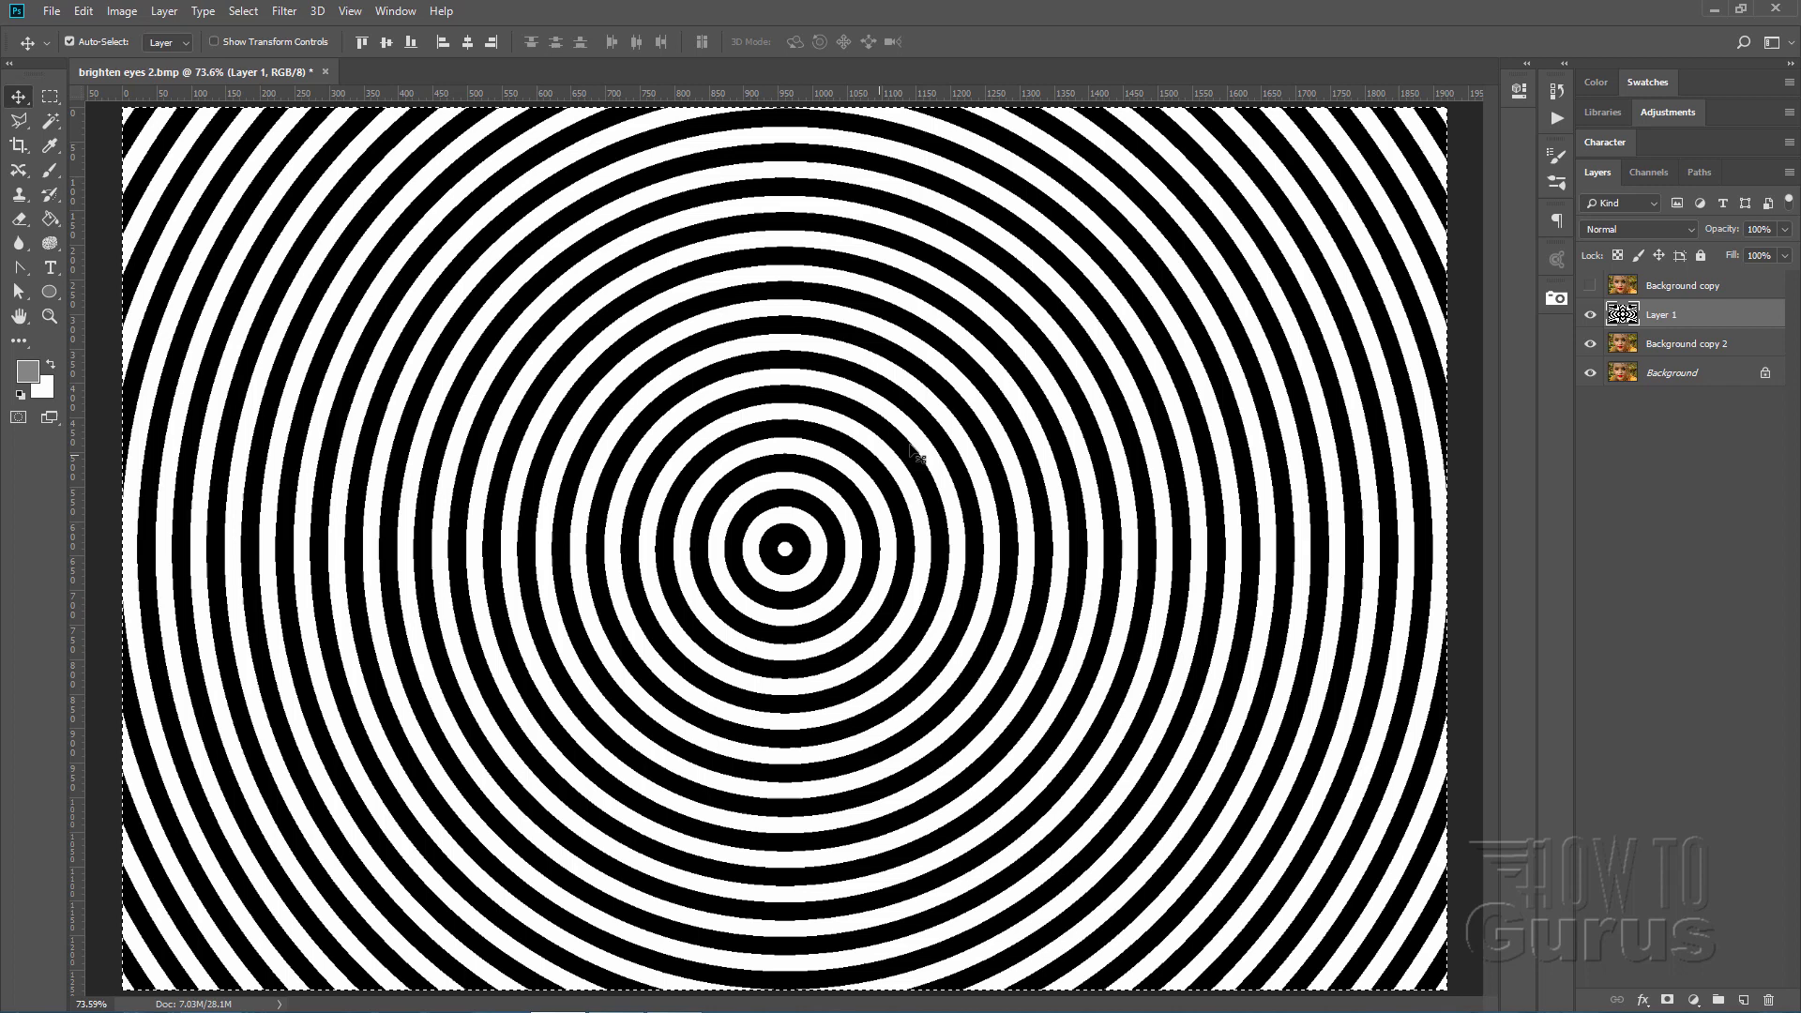
click(1591, 316)
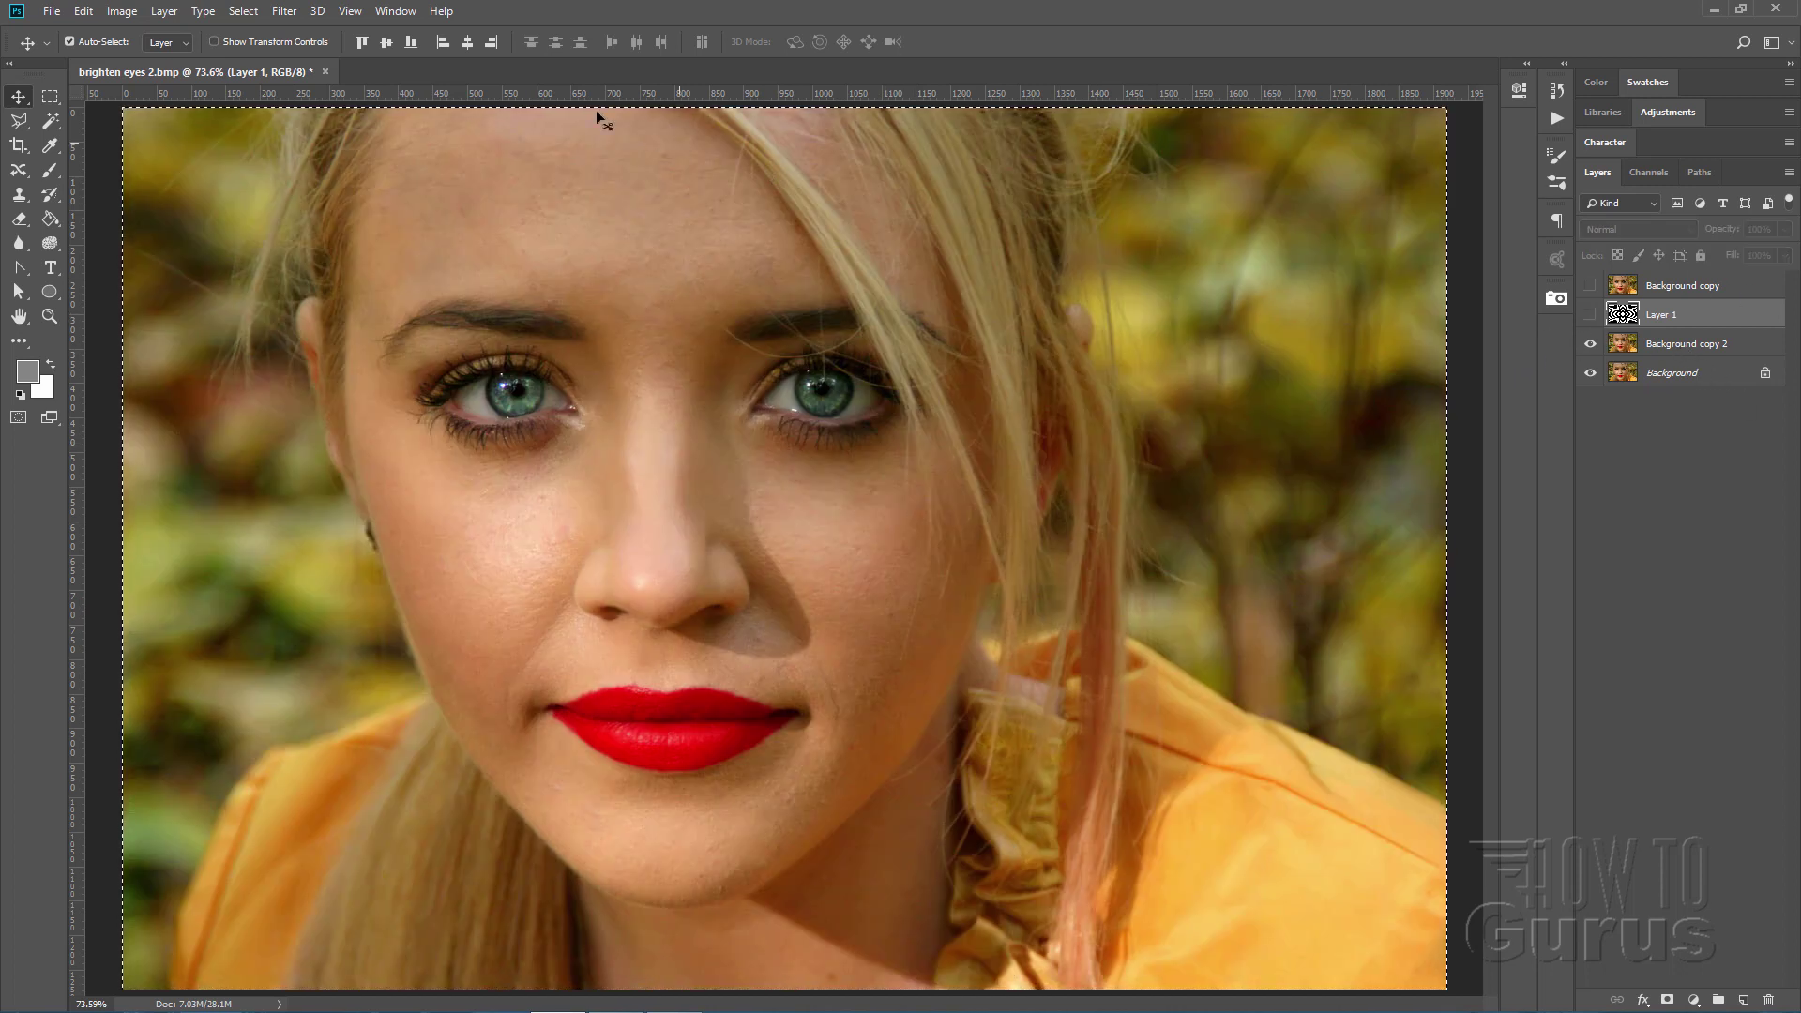
Step: Deselect, then add a white layer mask to Background copy 2
click(257, 11)
click(257, 52)
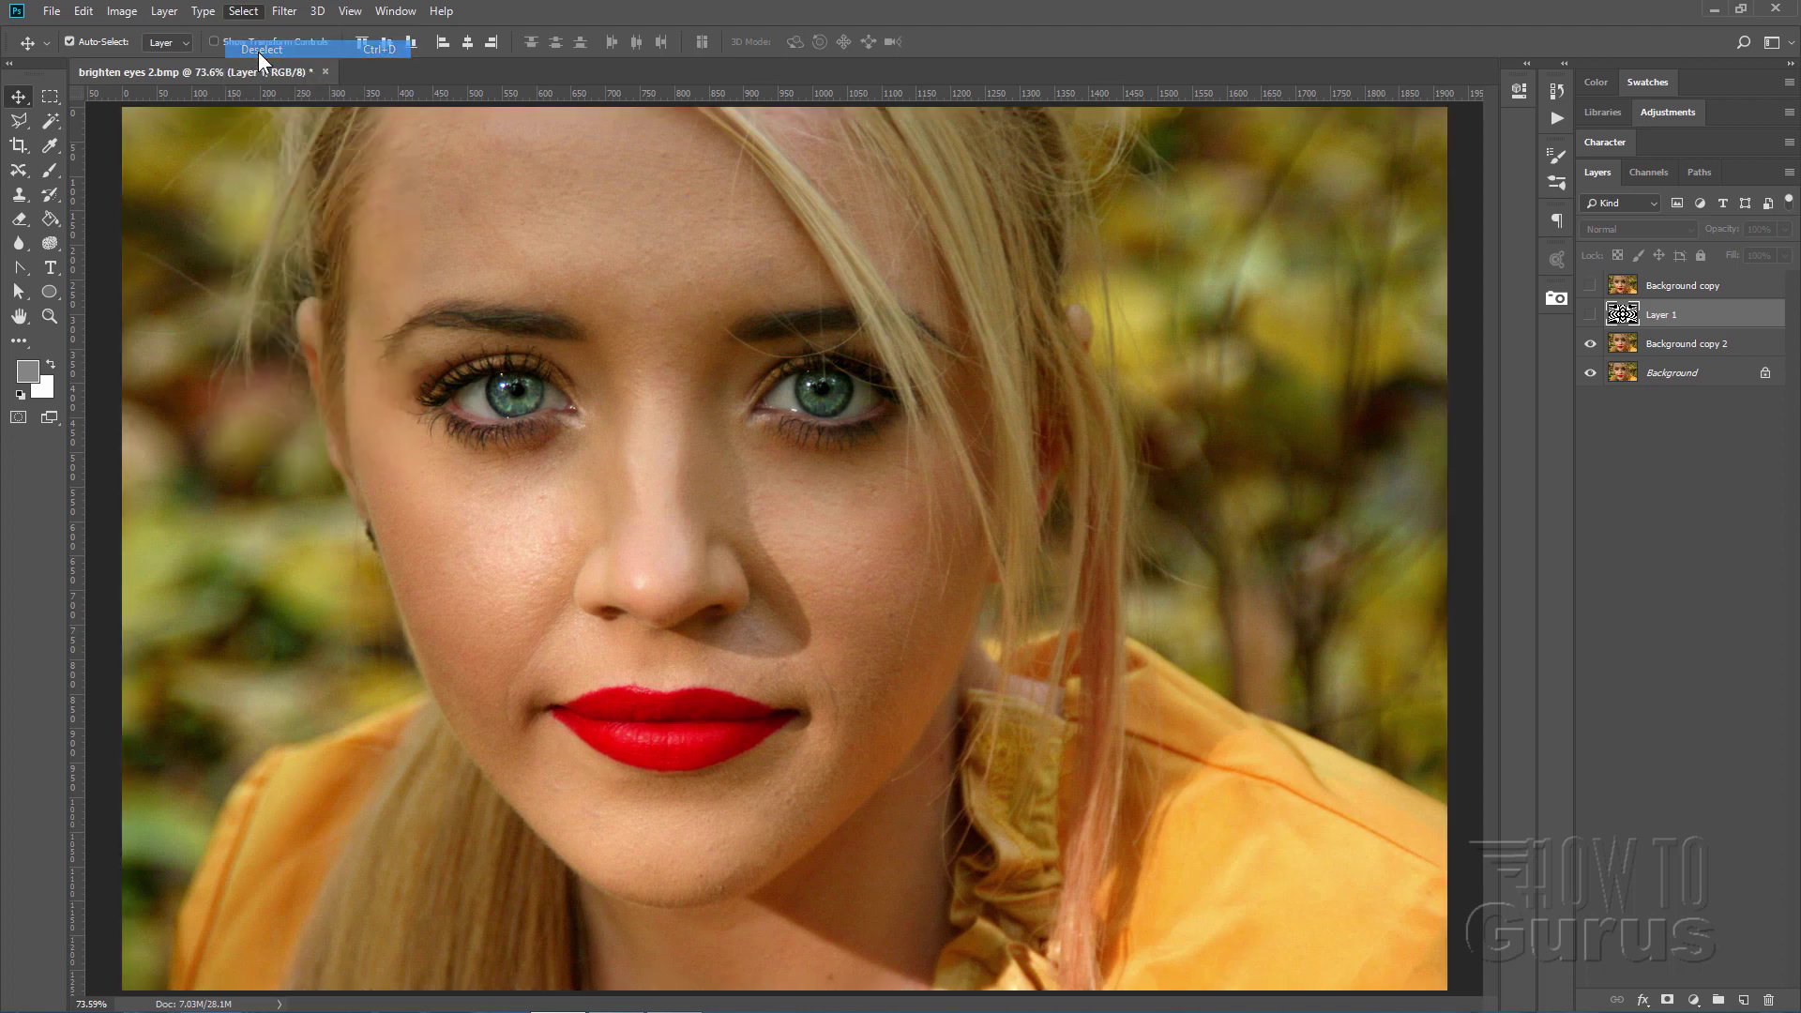
click(1640, 352)
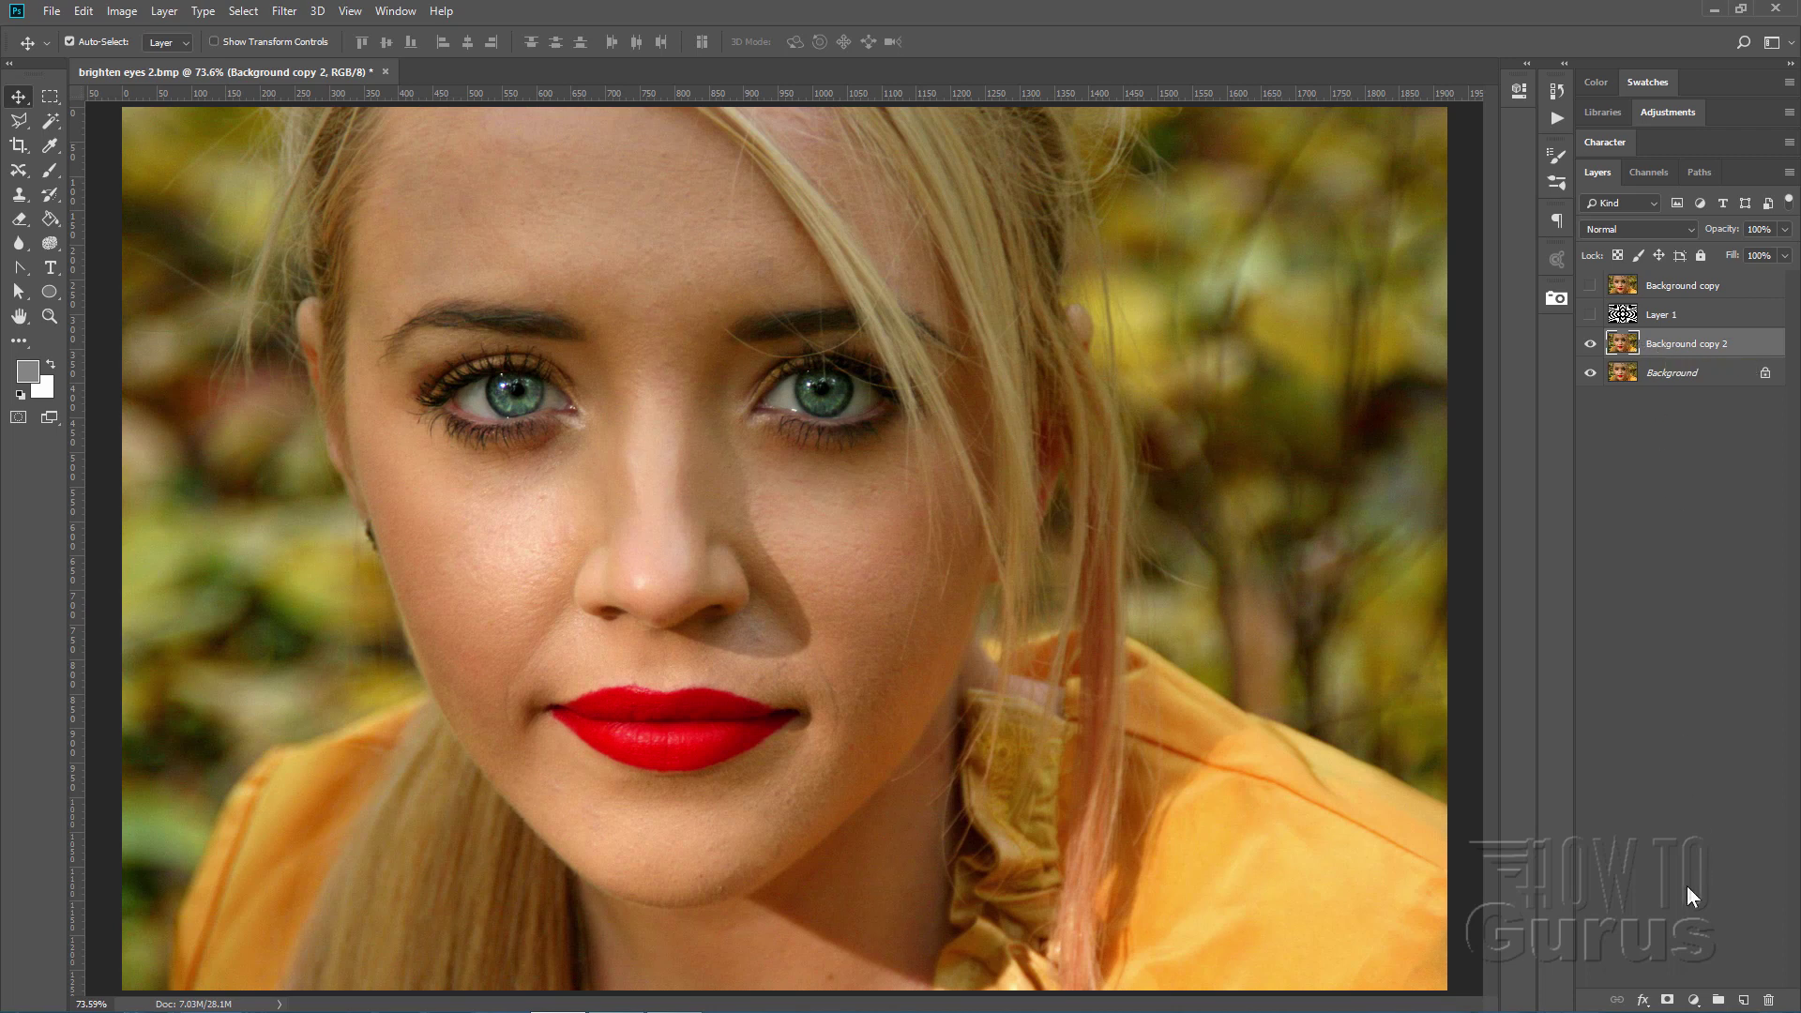
click(1670, 1000)
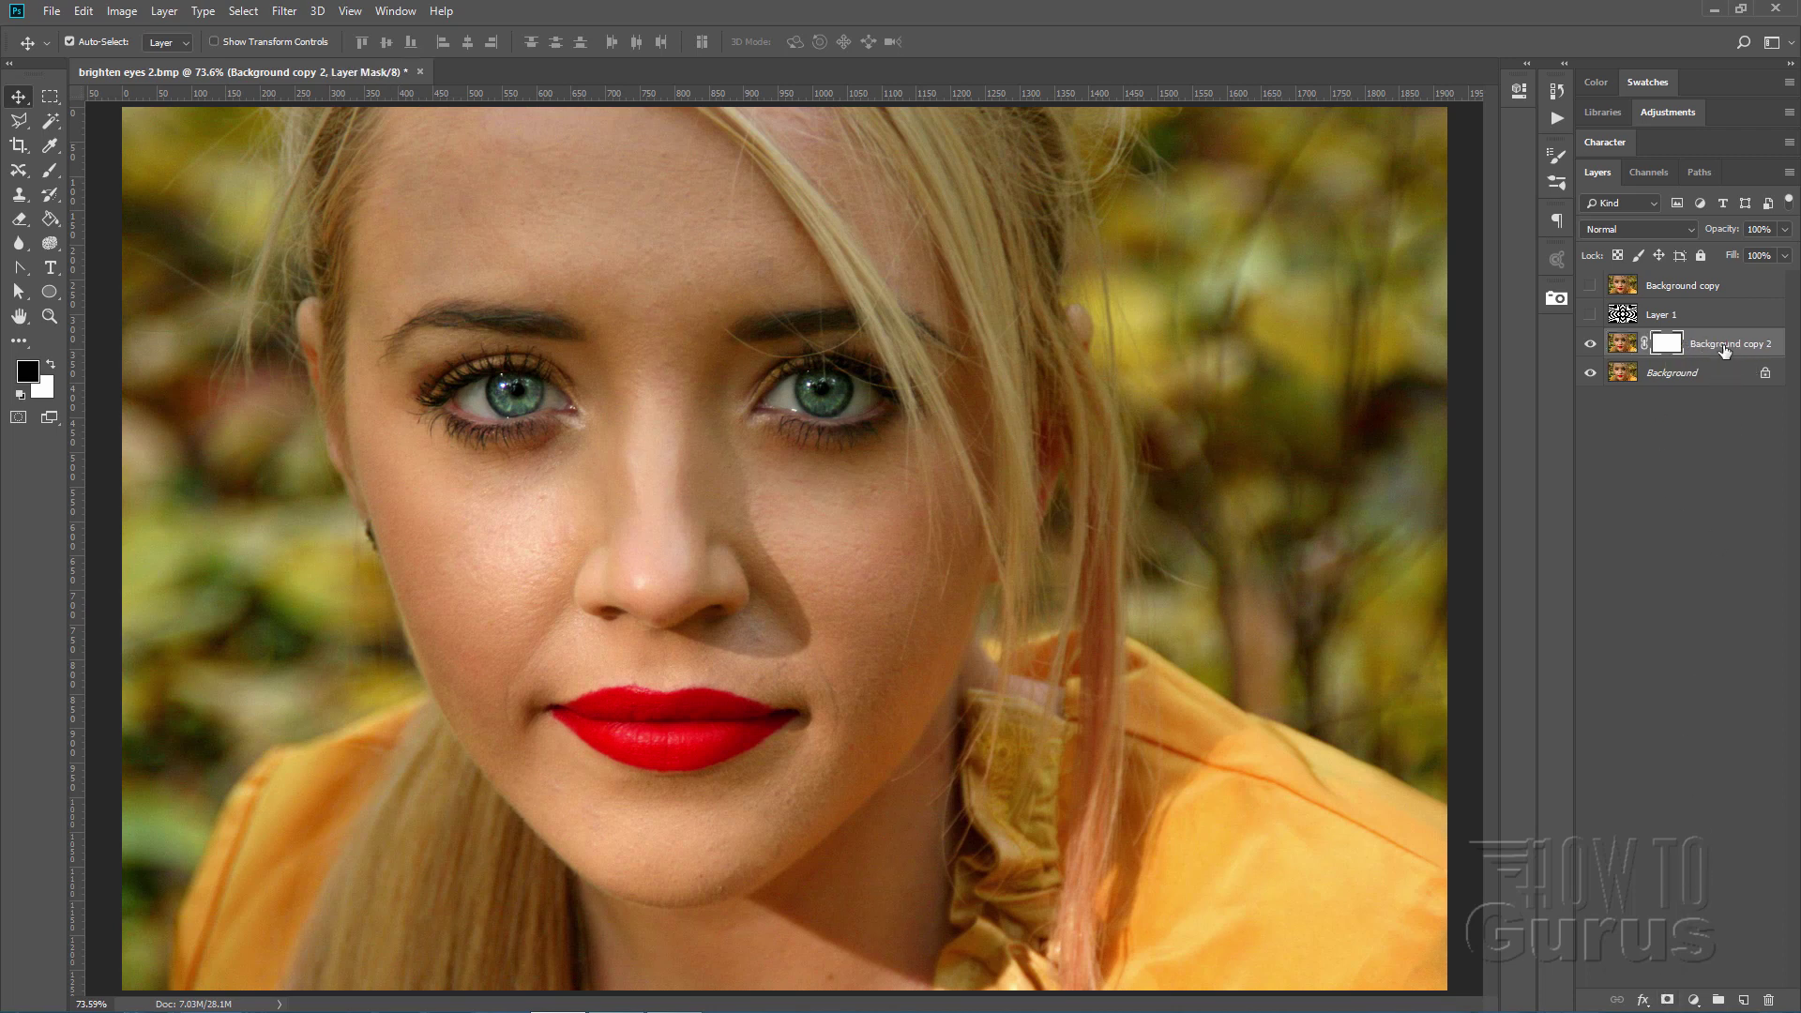
Step: Paste the ring pattern into Background copy 2's mask and deselect
alt+click(1671, 352)
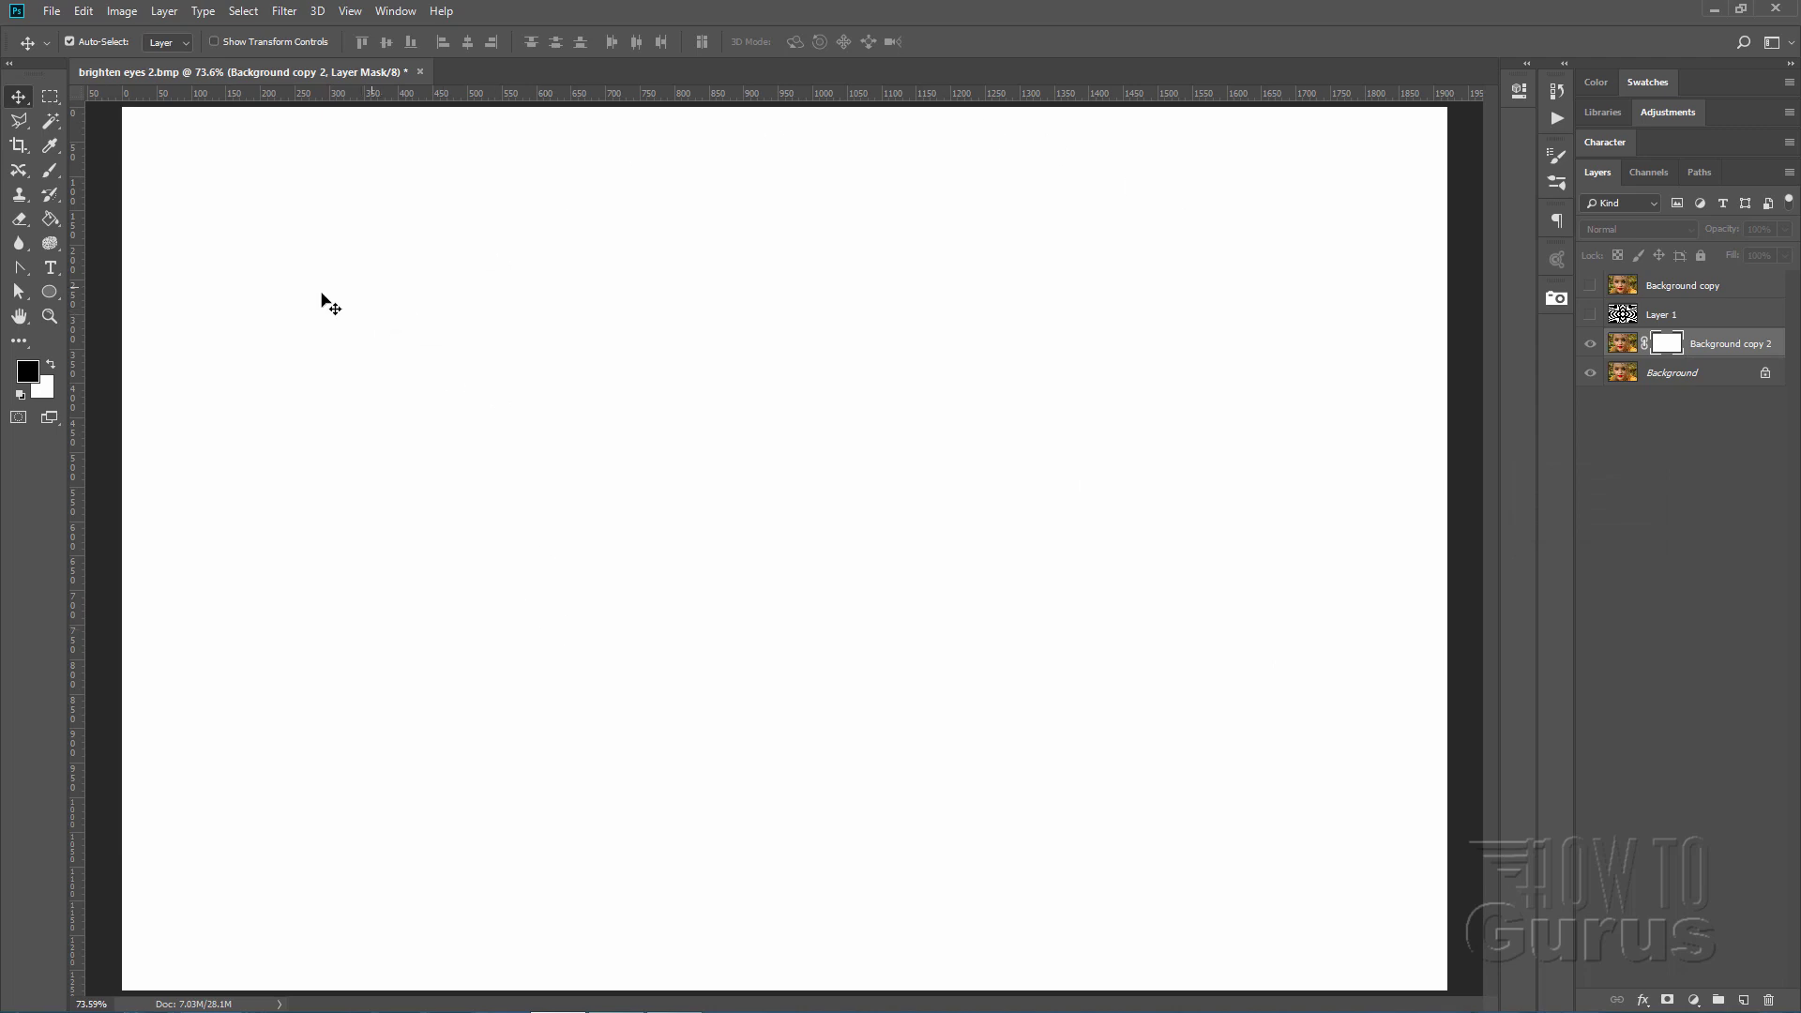
click(85, 13)
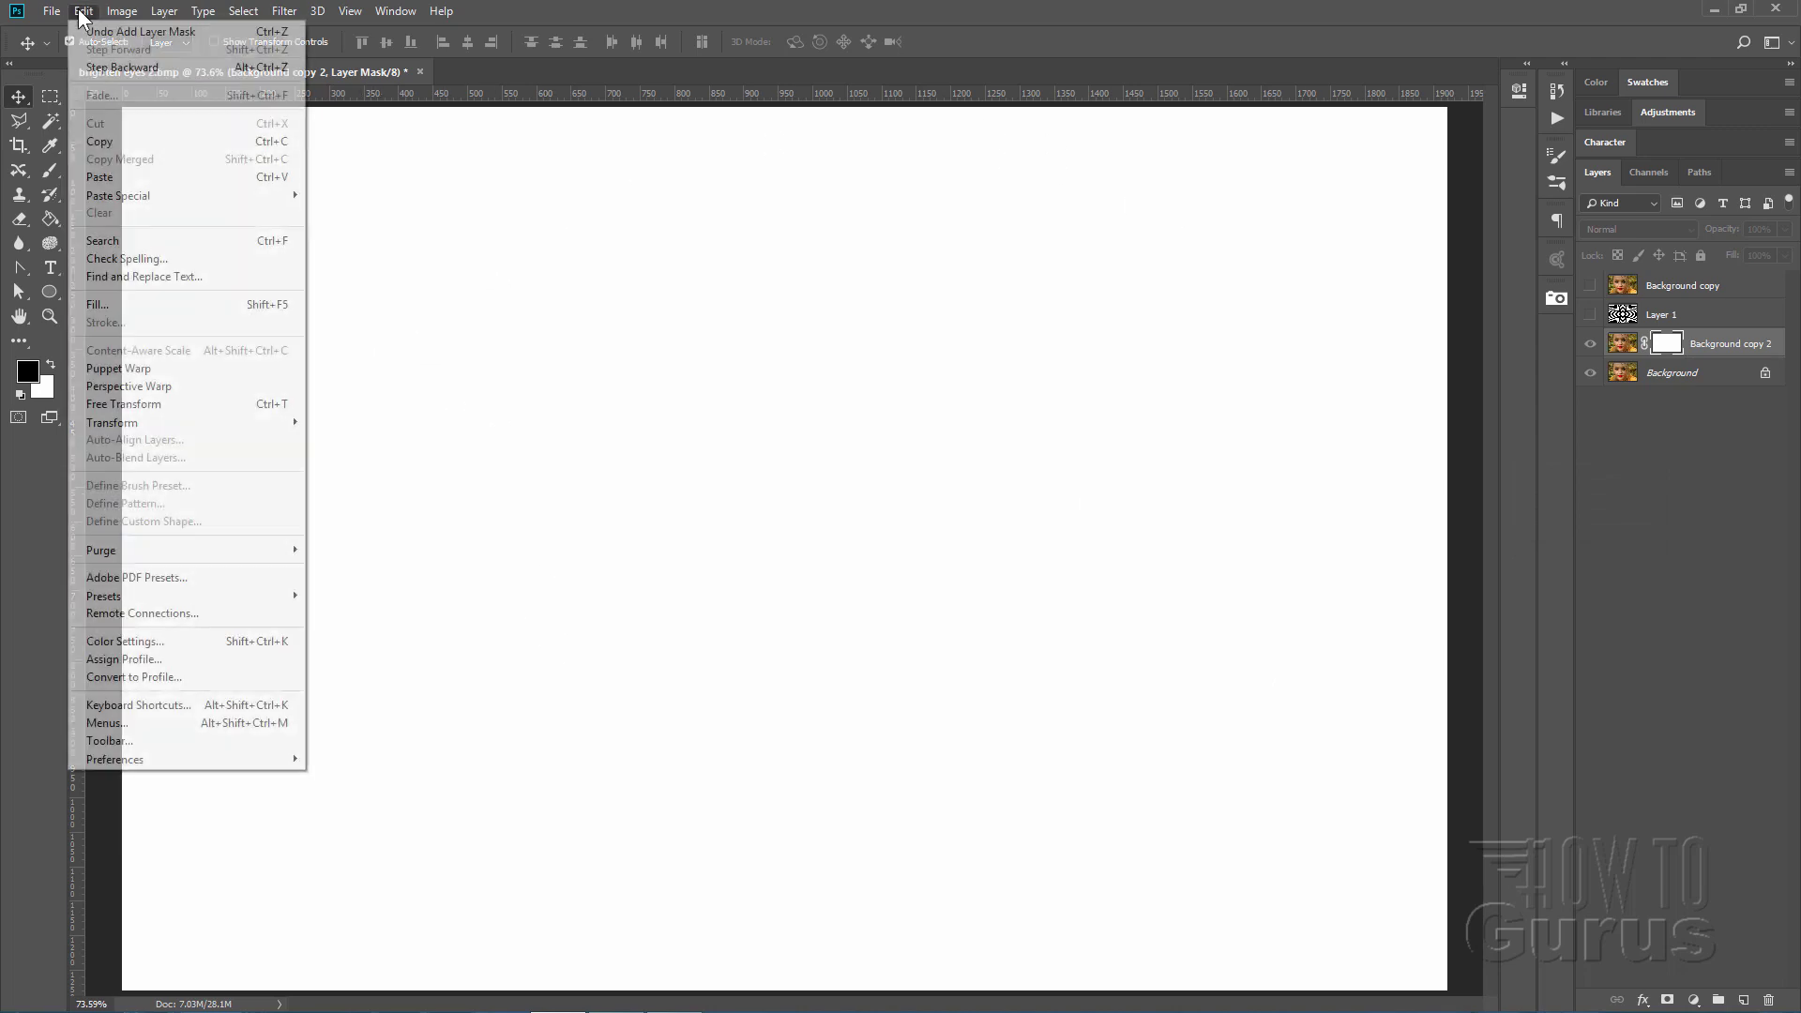
click(112, 176)
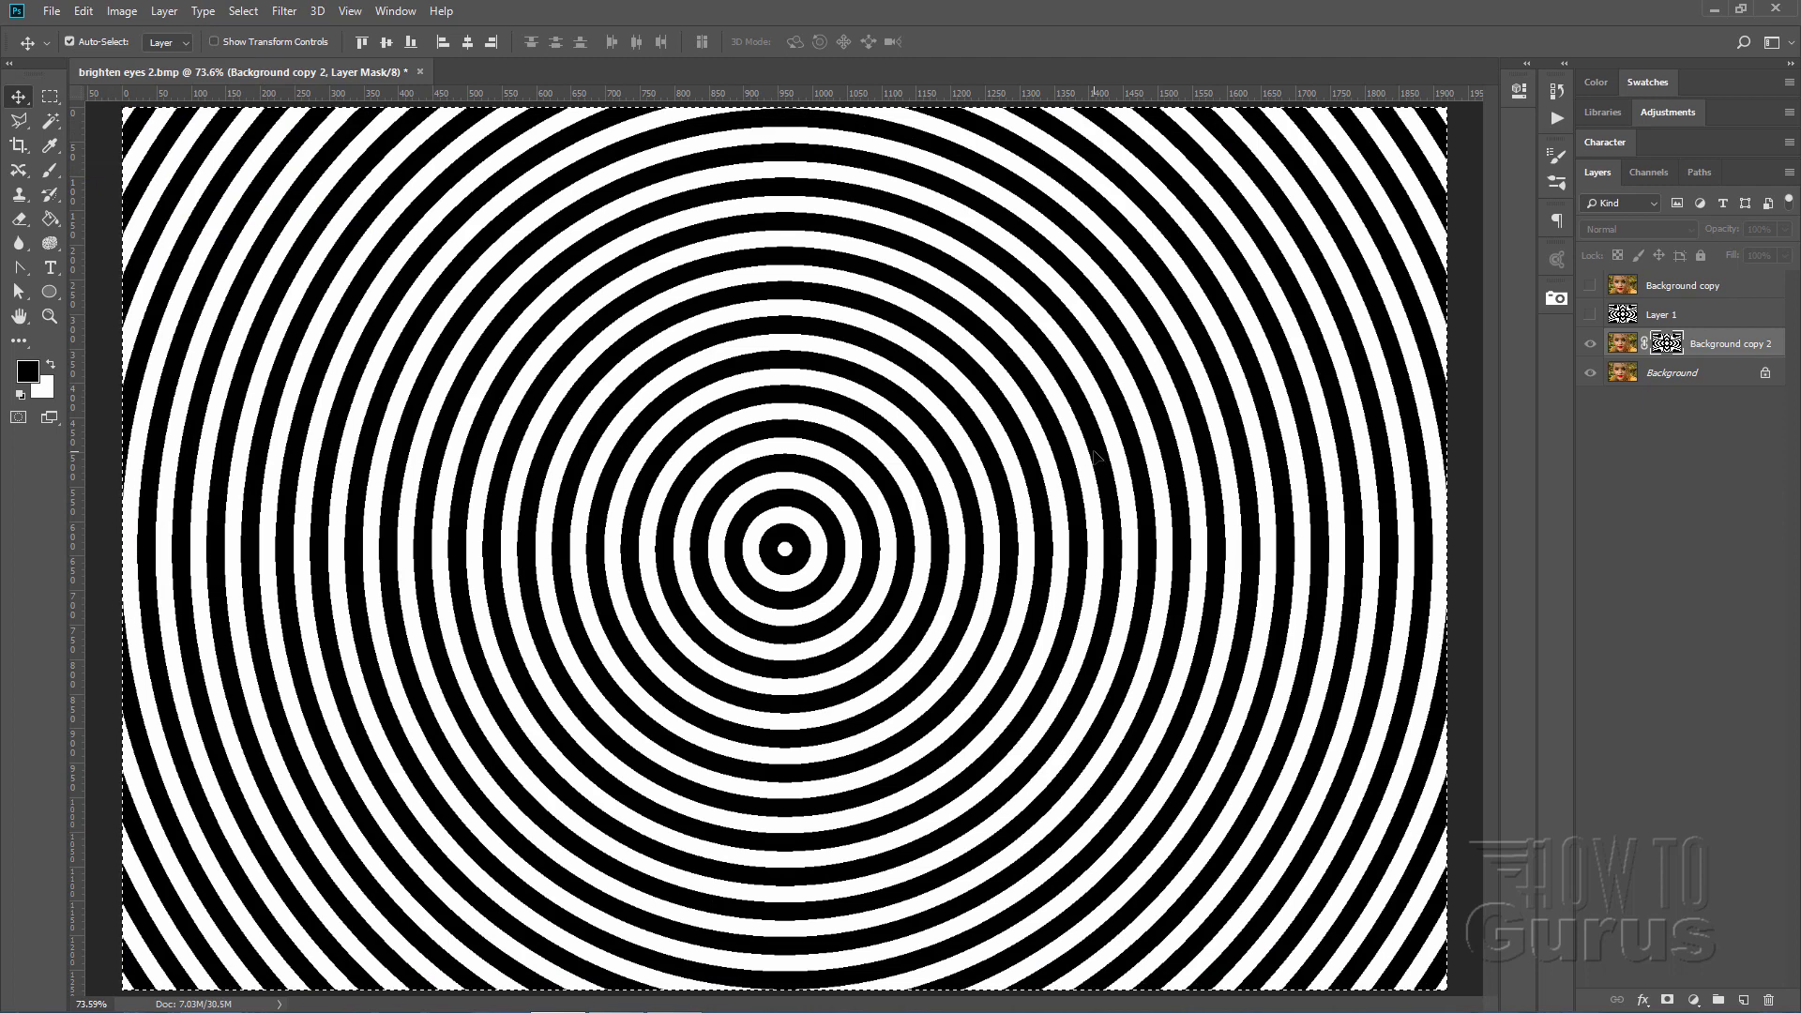
click(242, 11)
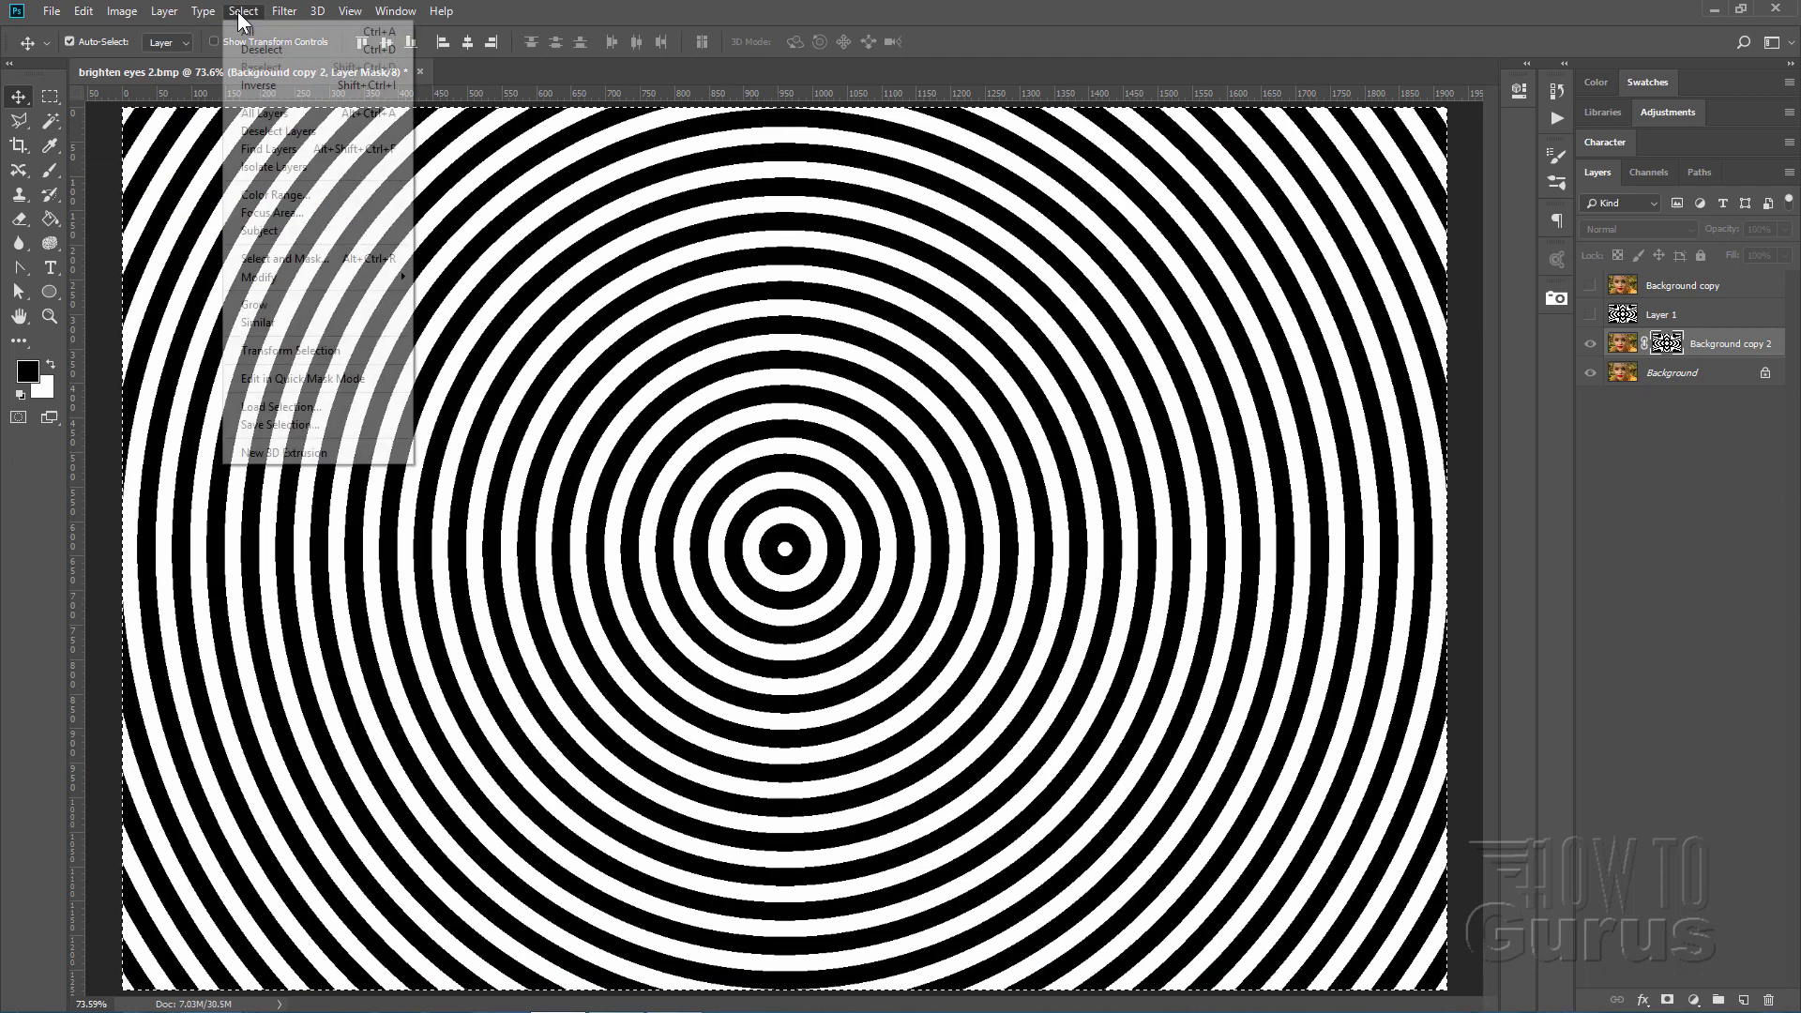
click(249, 50)
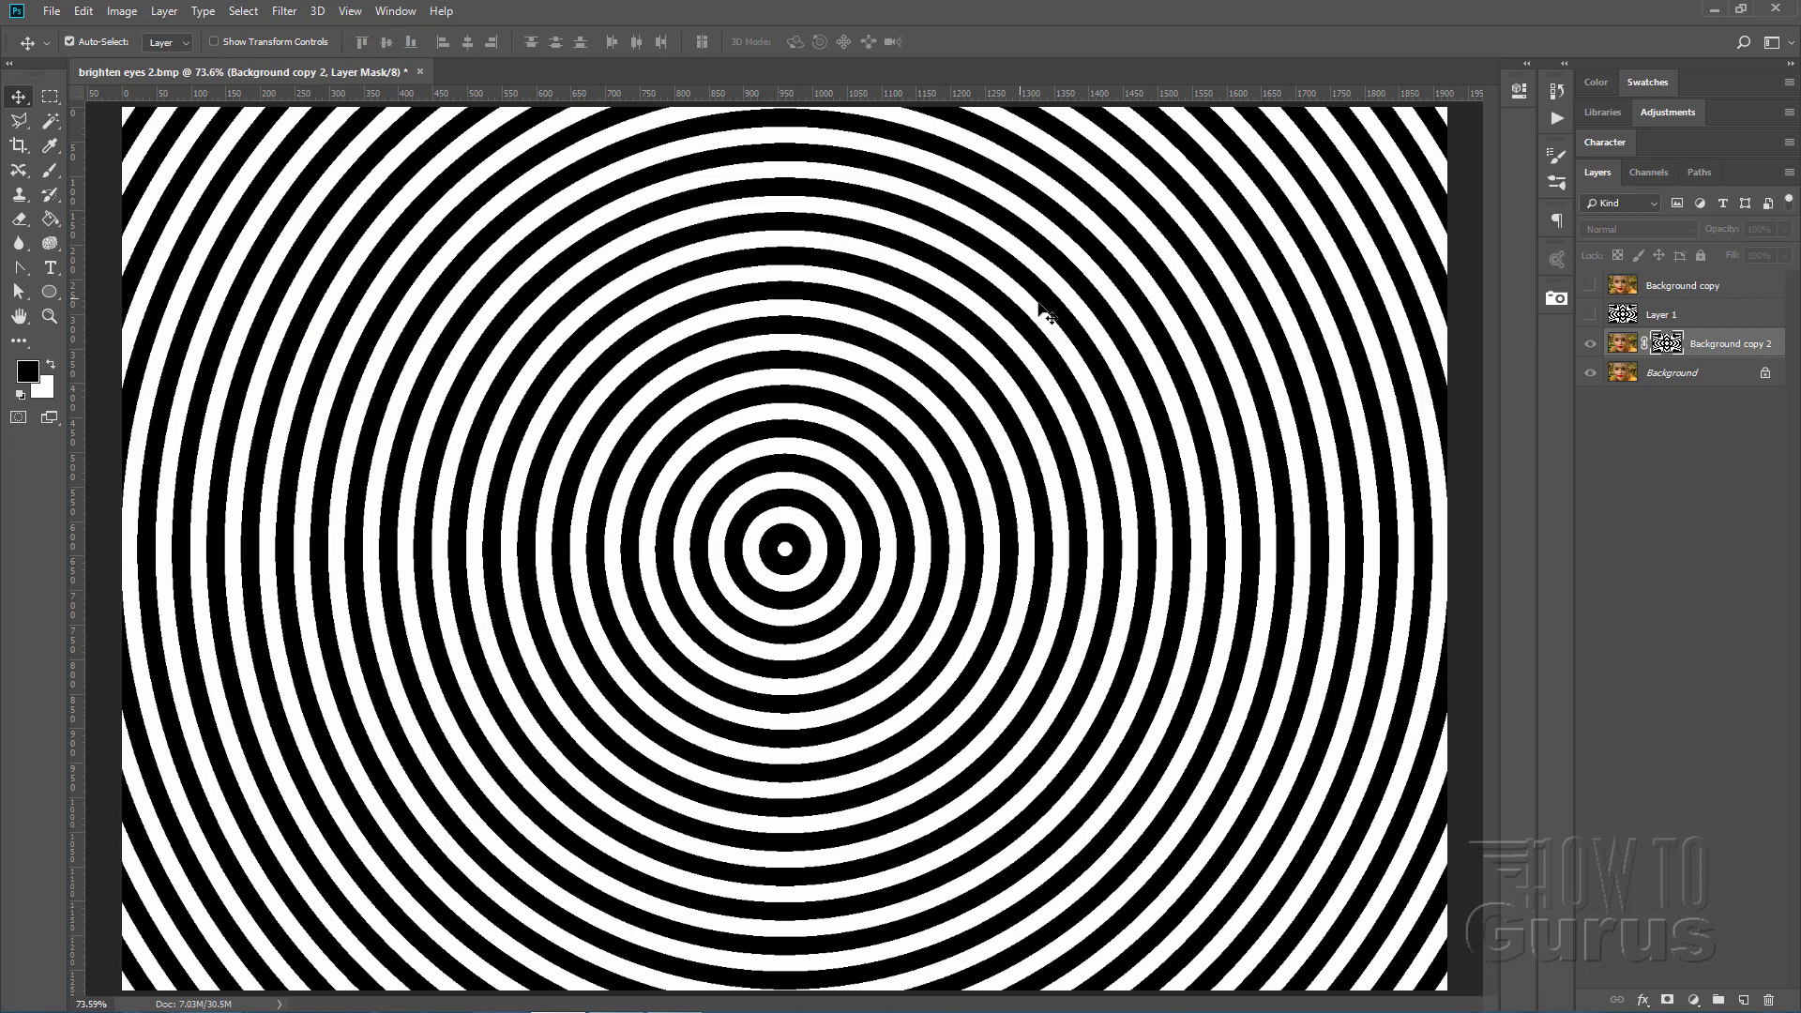
double_click(1620, 348)
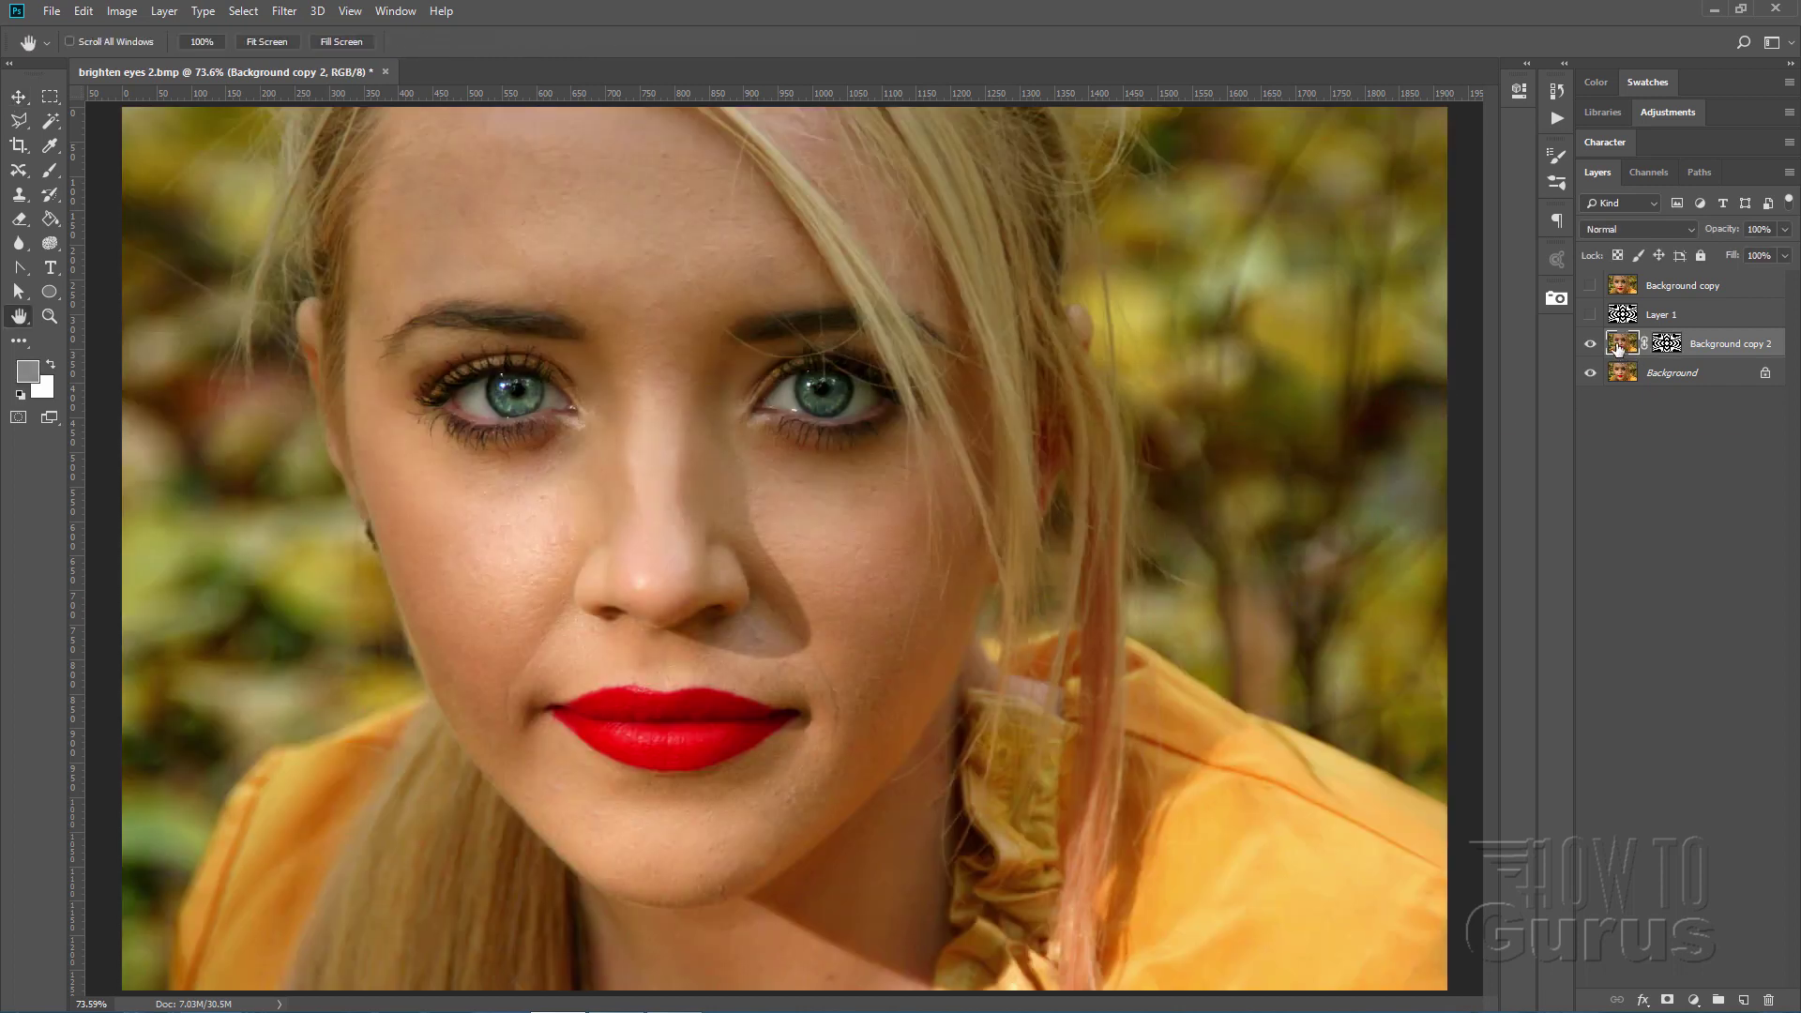
click(1699, 526)
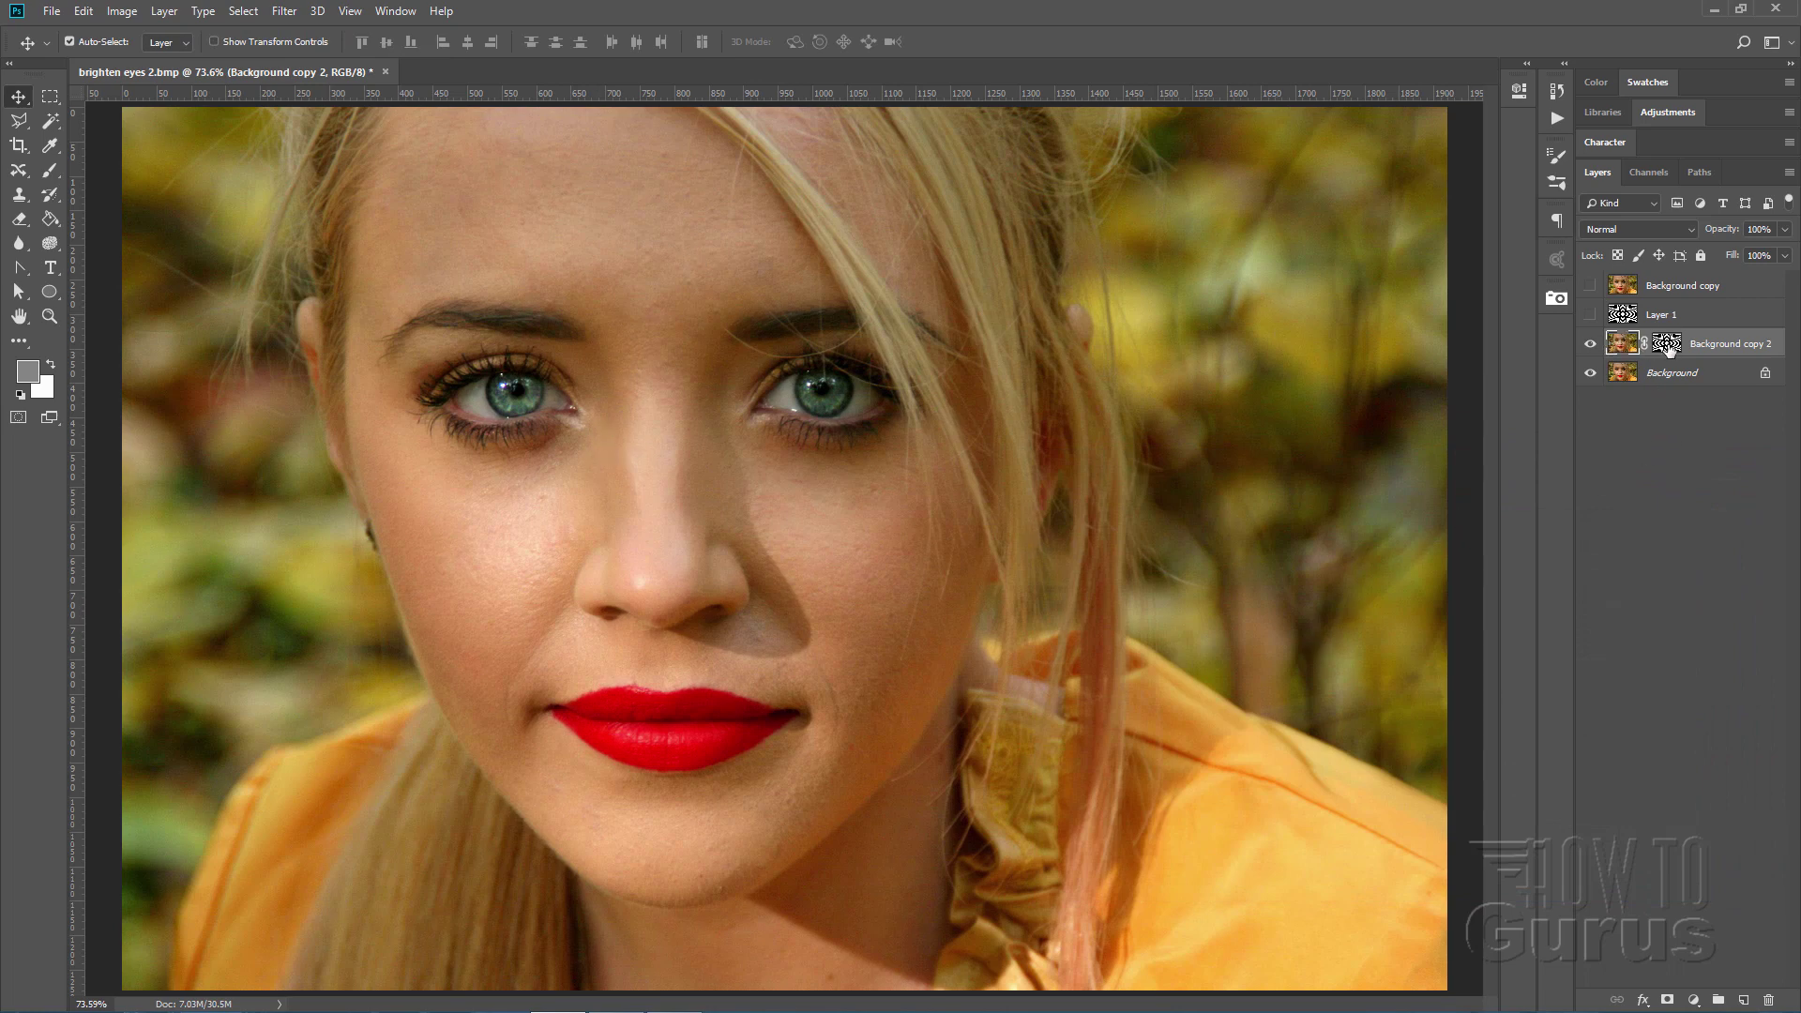
click(1592, 372)
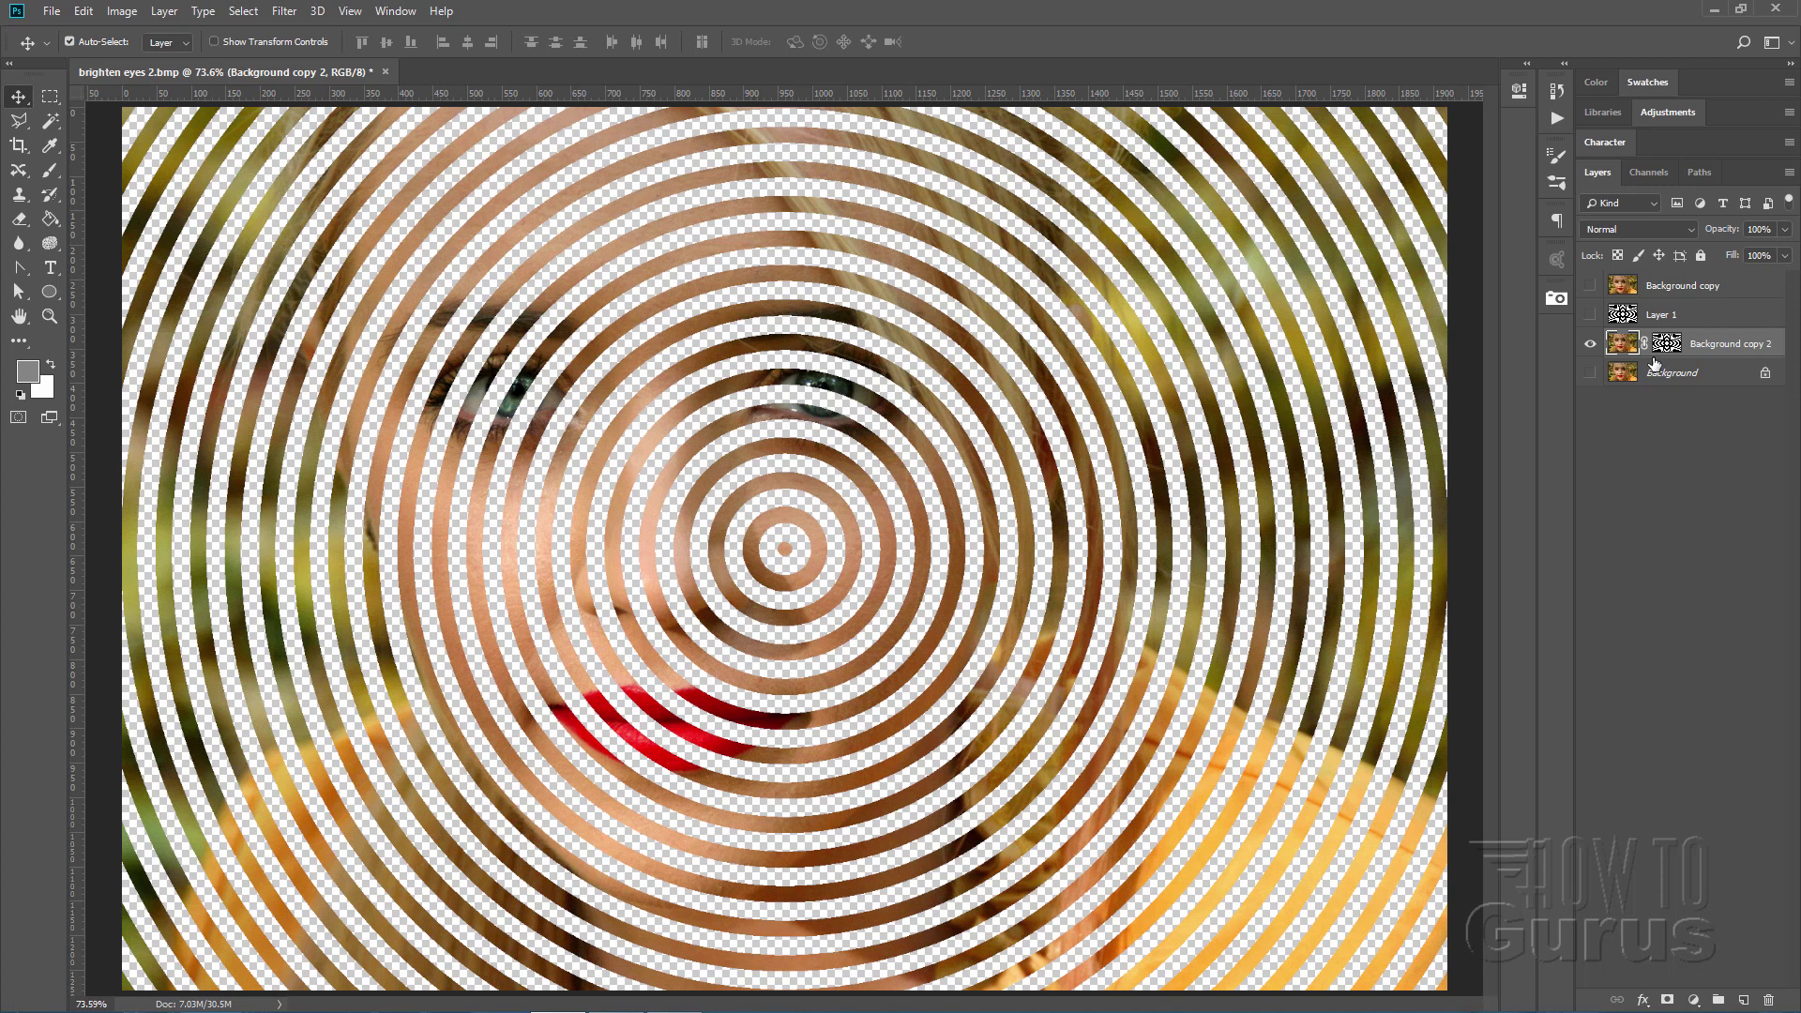
Step: Show and select Background, then add a clipped Levels 1 adjustment layer
click(1592, 373)
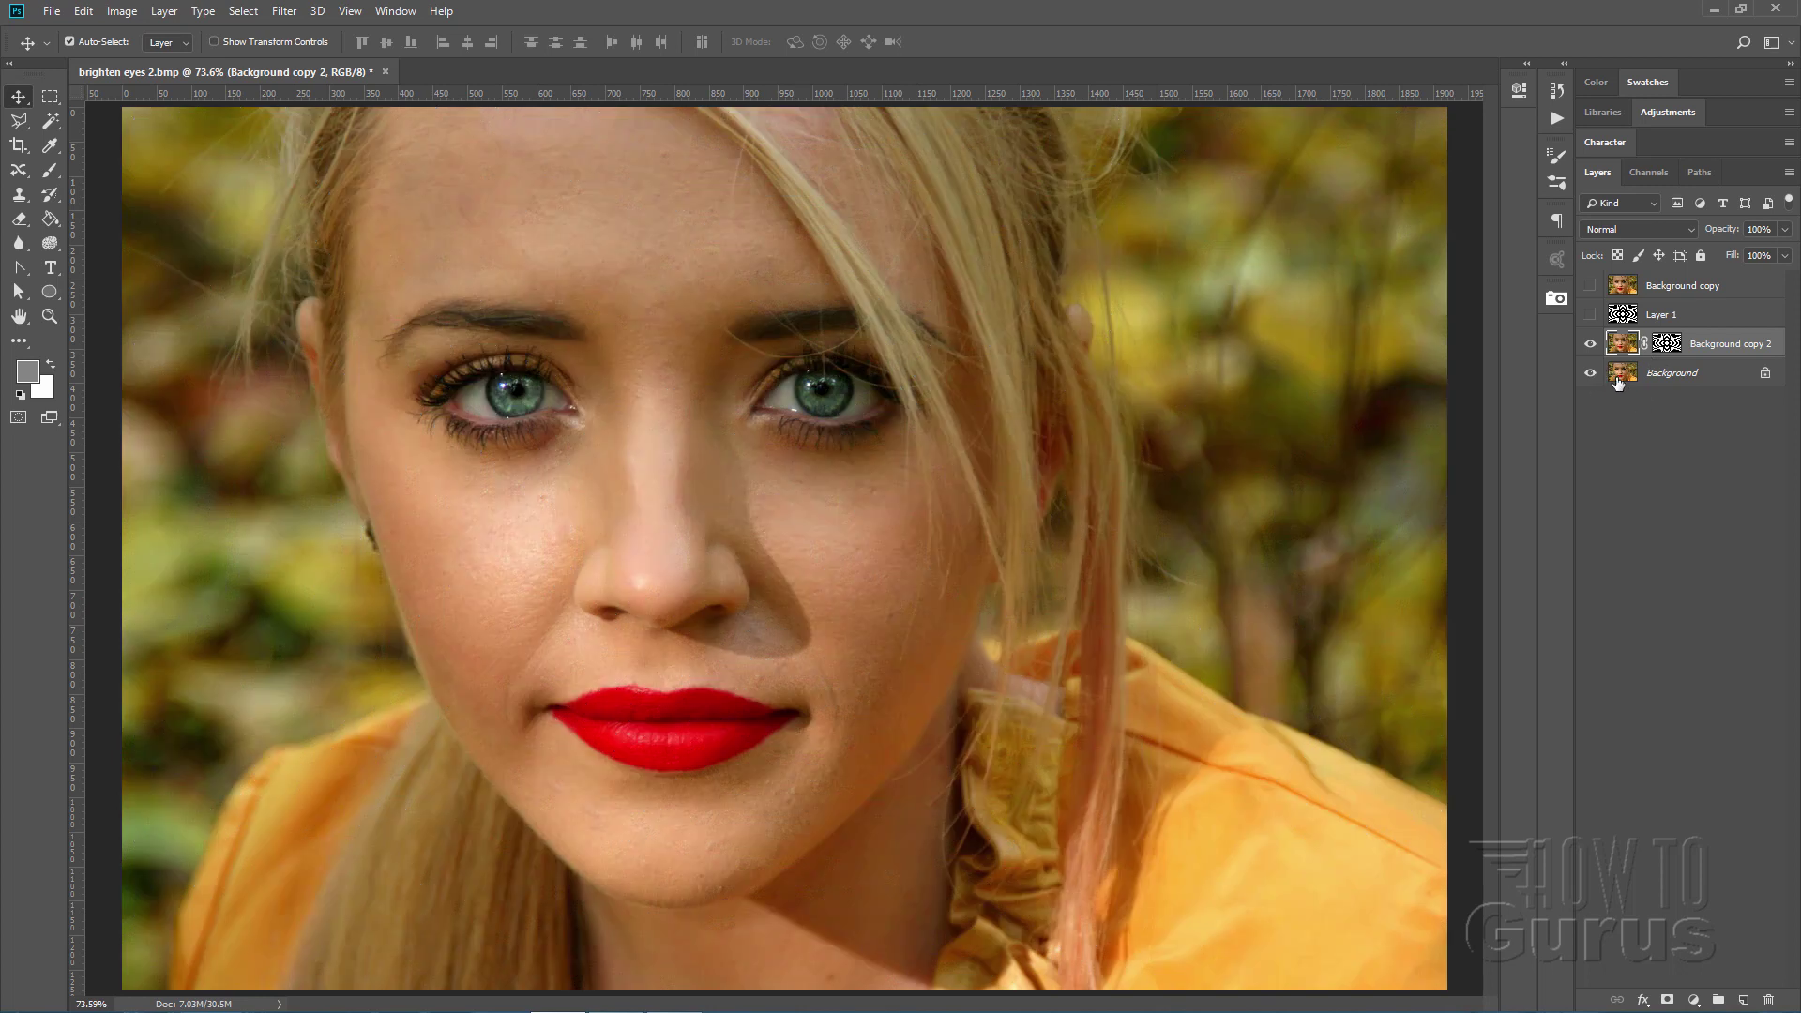
click(1621, 376)
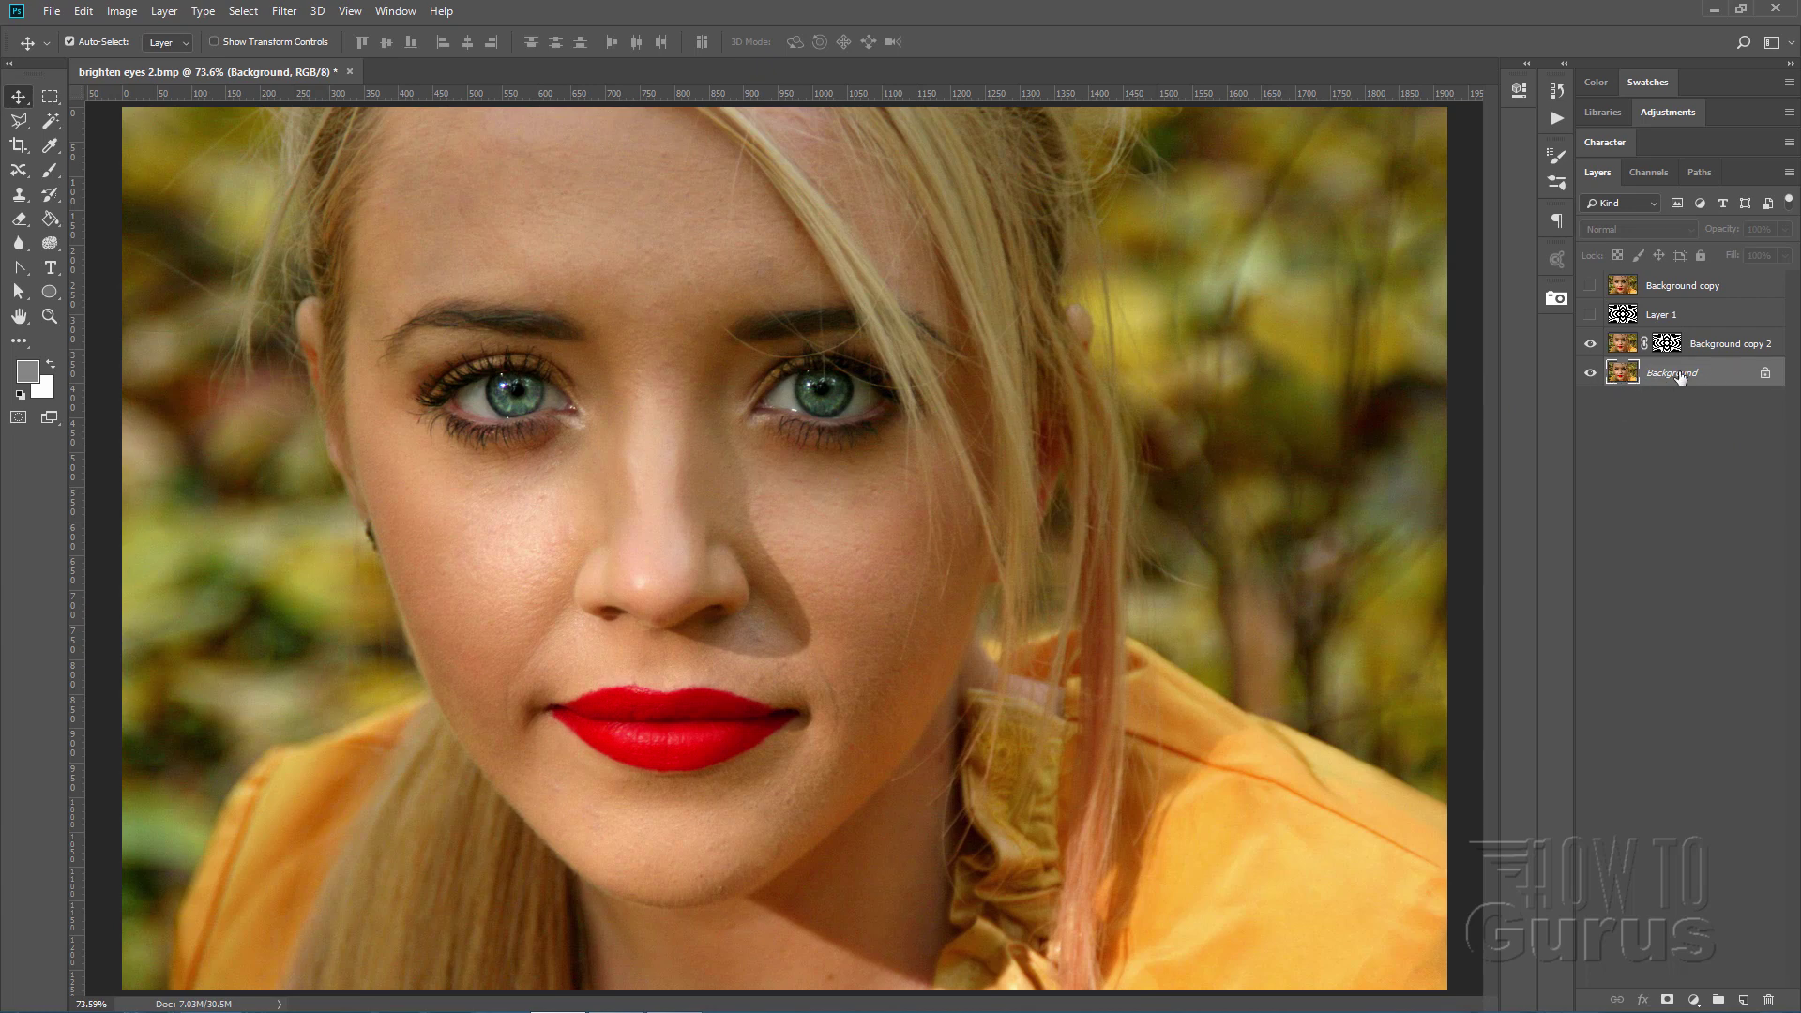
click(163, 13)
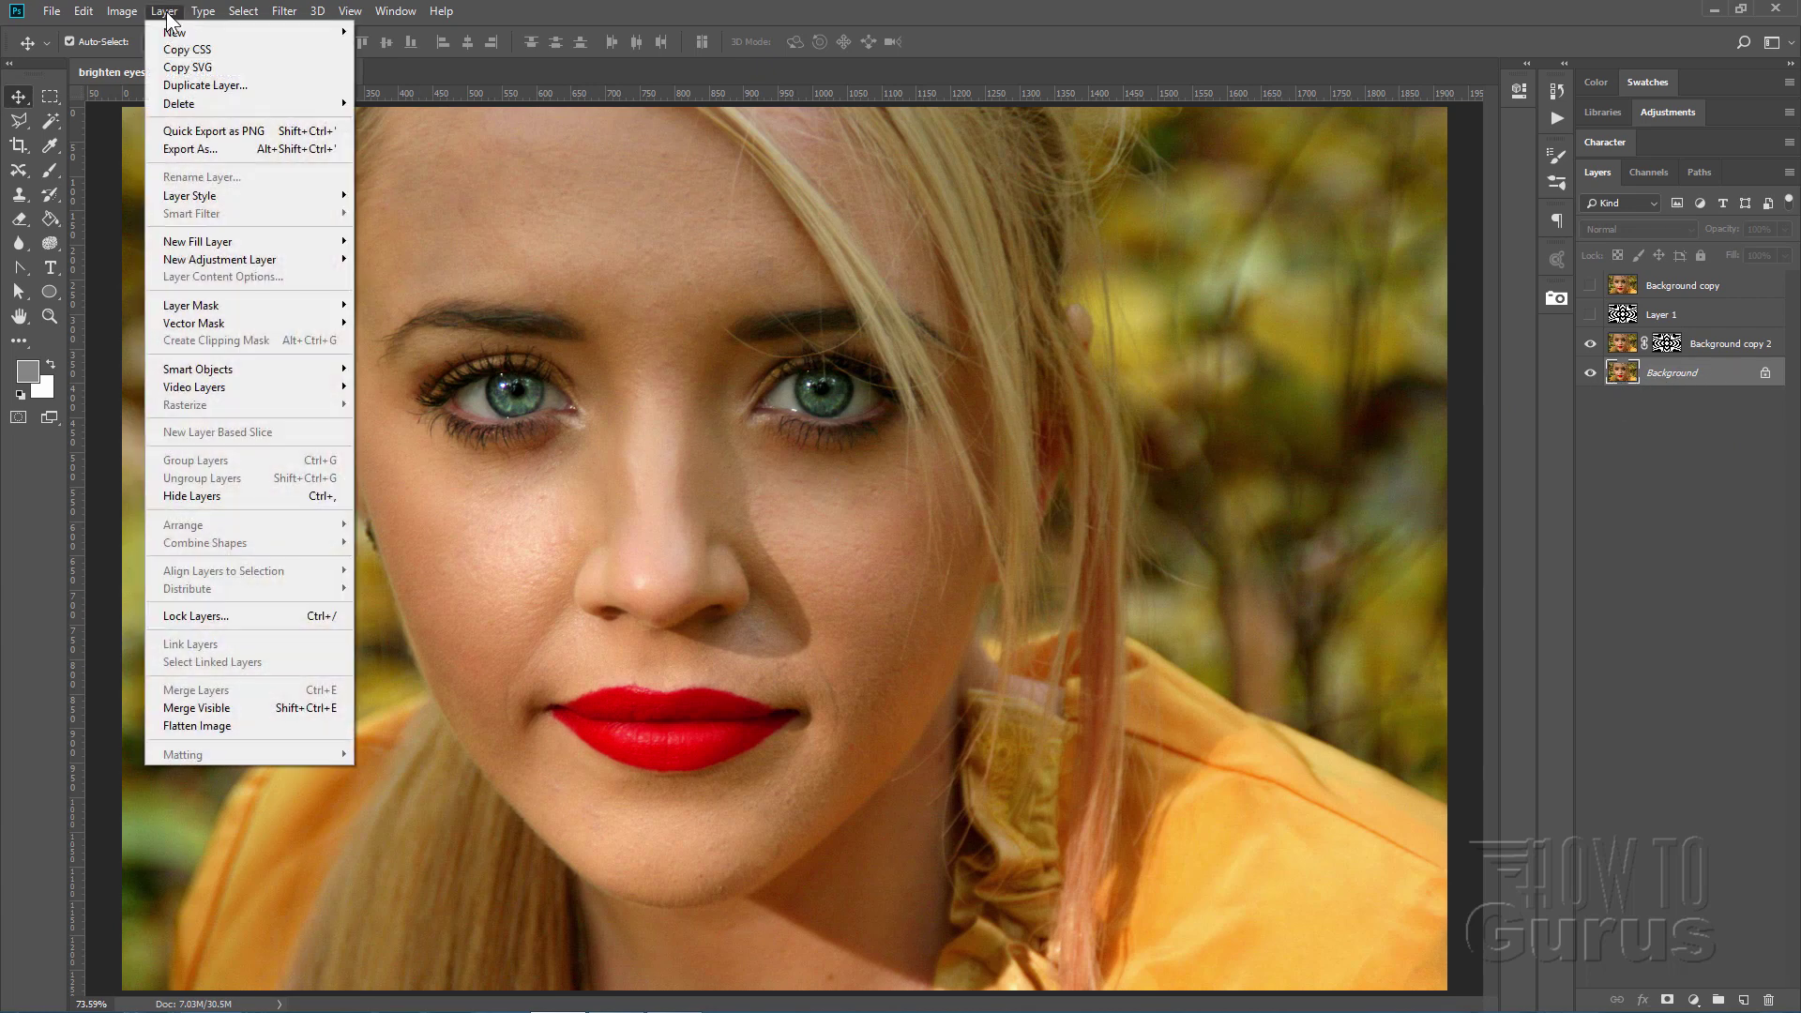
mouse_move(212, 259)
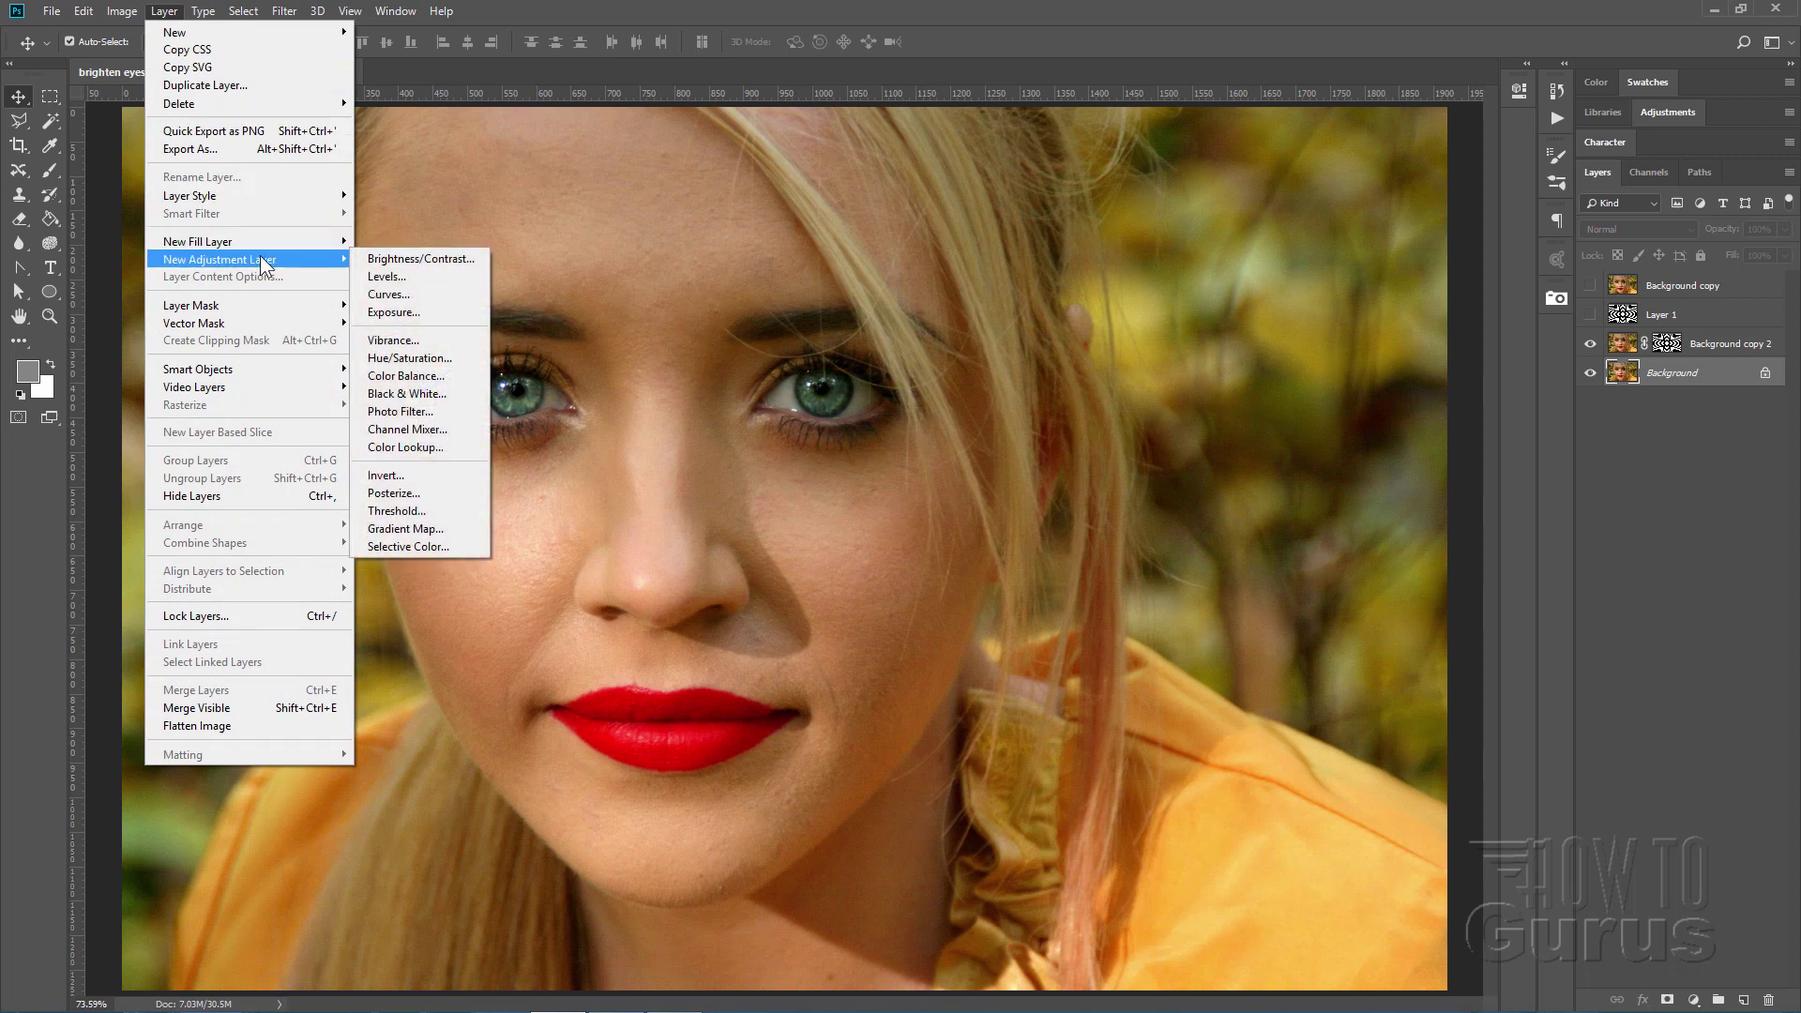
click(387, 279)
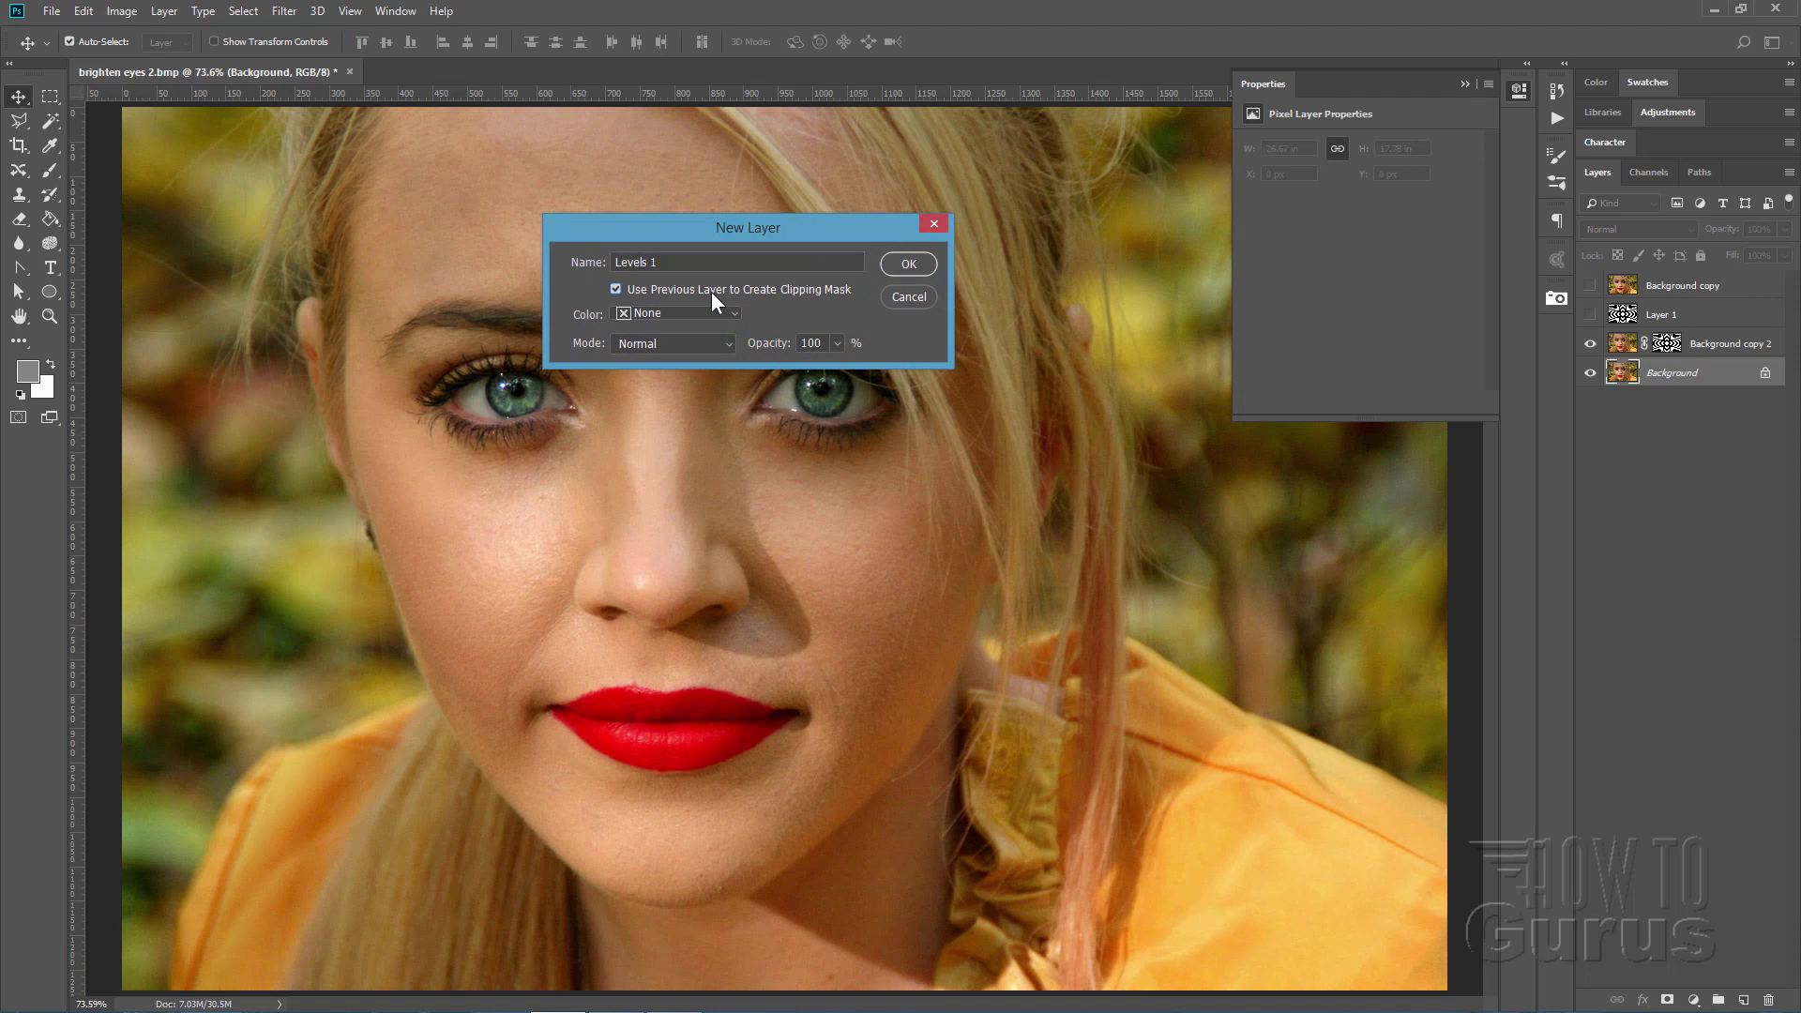
click(912, 266)
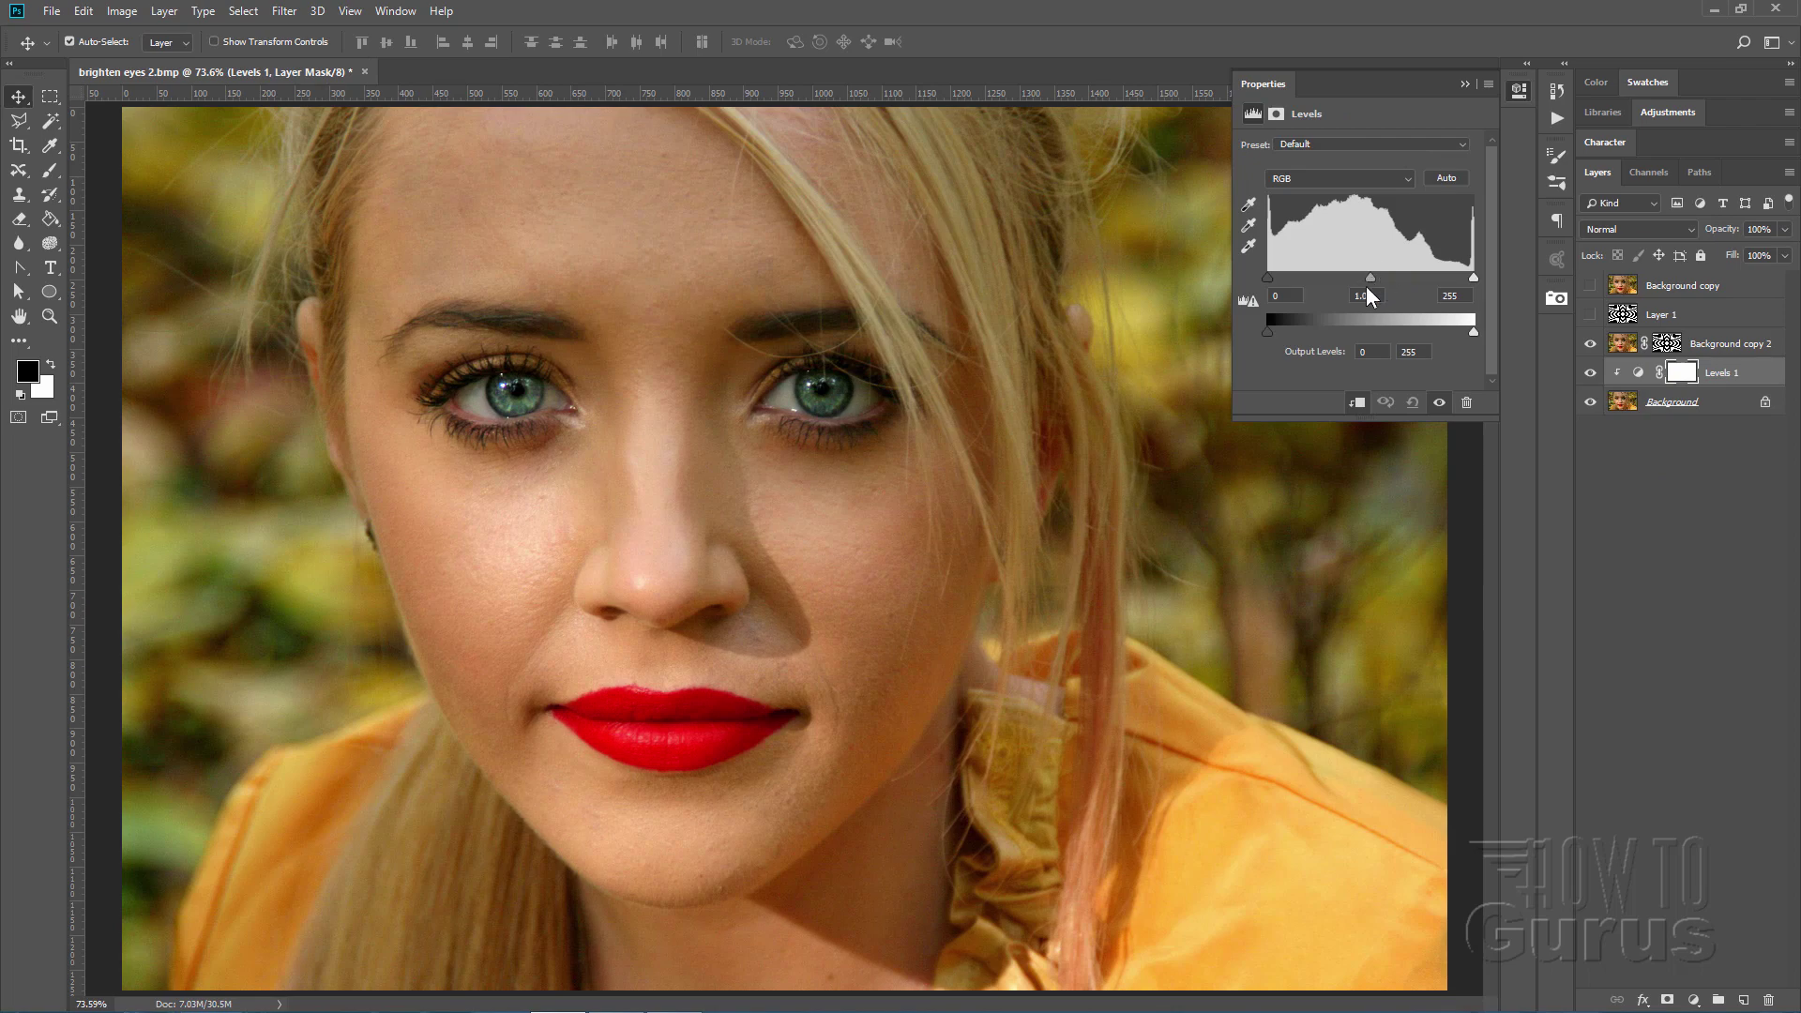
Step: Drag the Levels midtone slider right to darken the photo, then show Background copy
mouse_move(1370, 278)
mouse_down()
mouse_move(1437, 280)
mouse_move(1420, 284)
mouse_up()
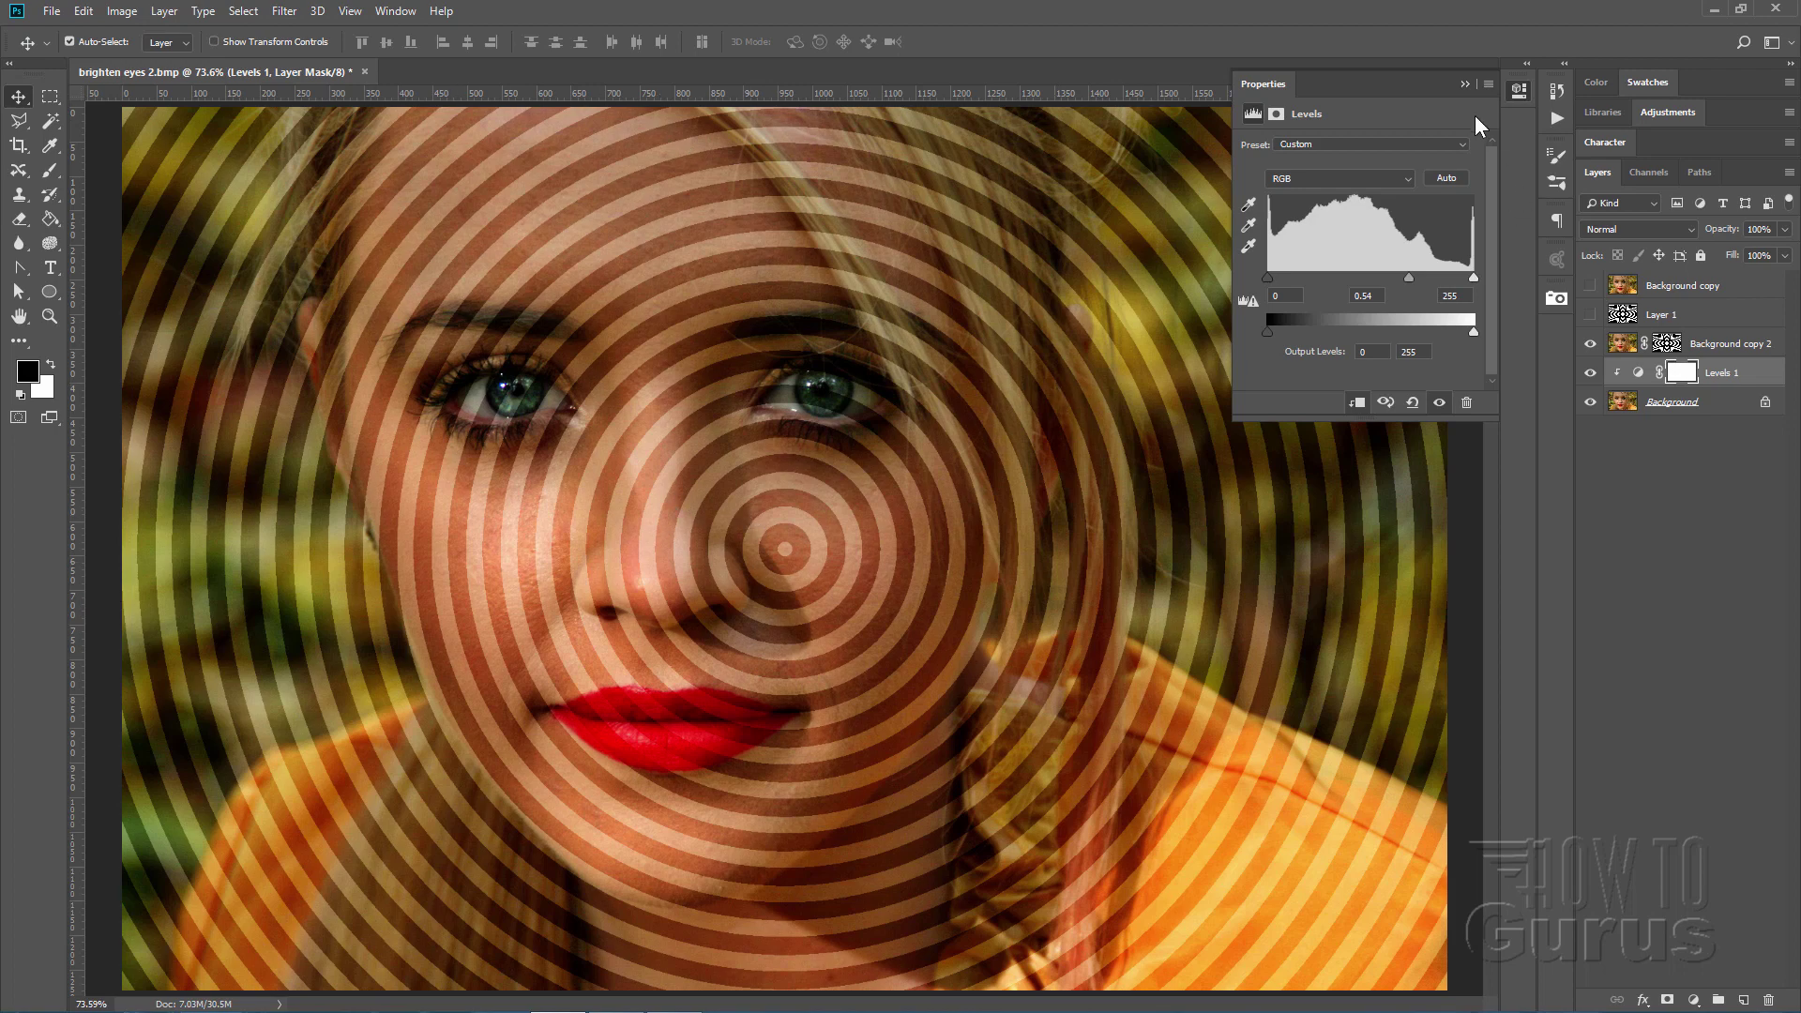
click(1464, 86)
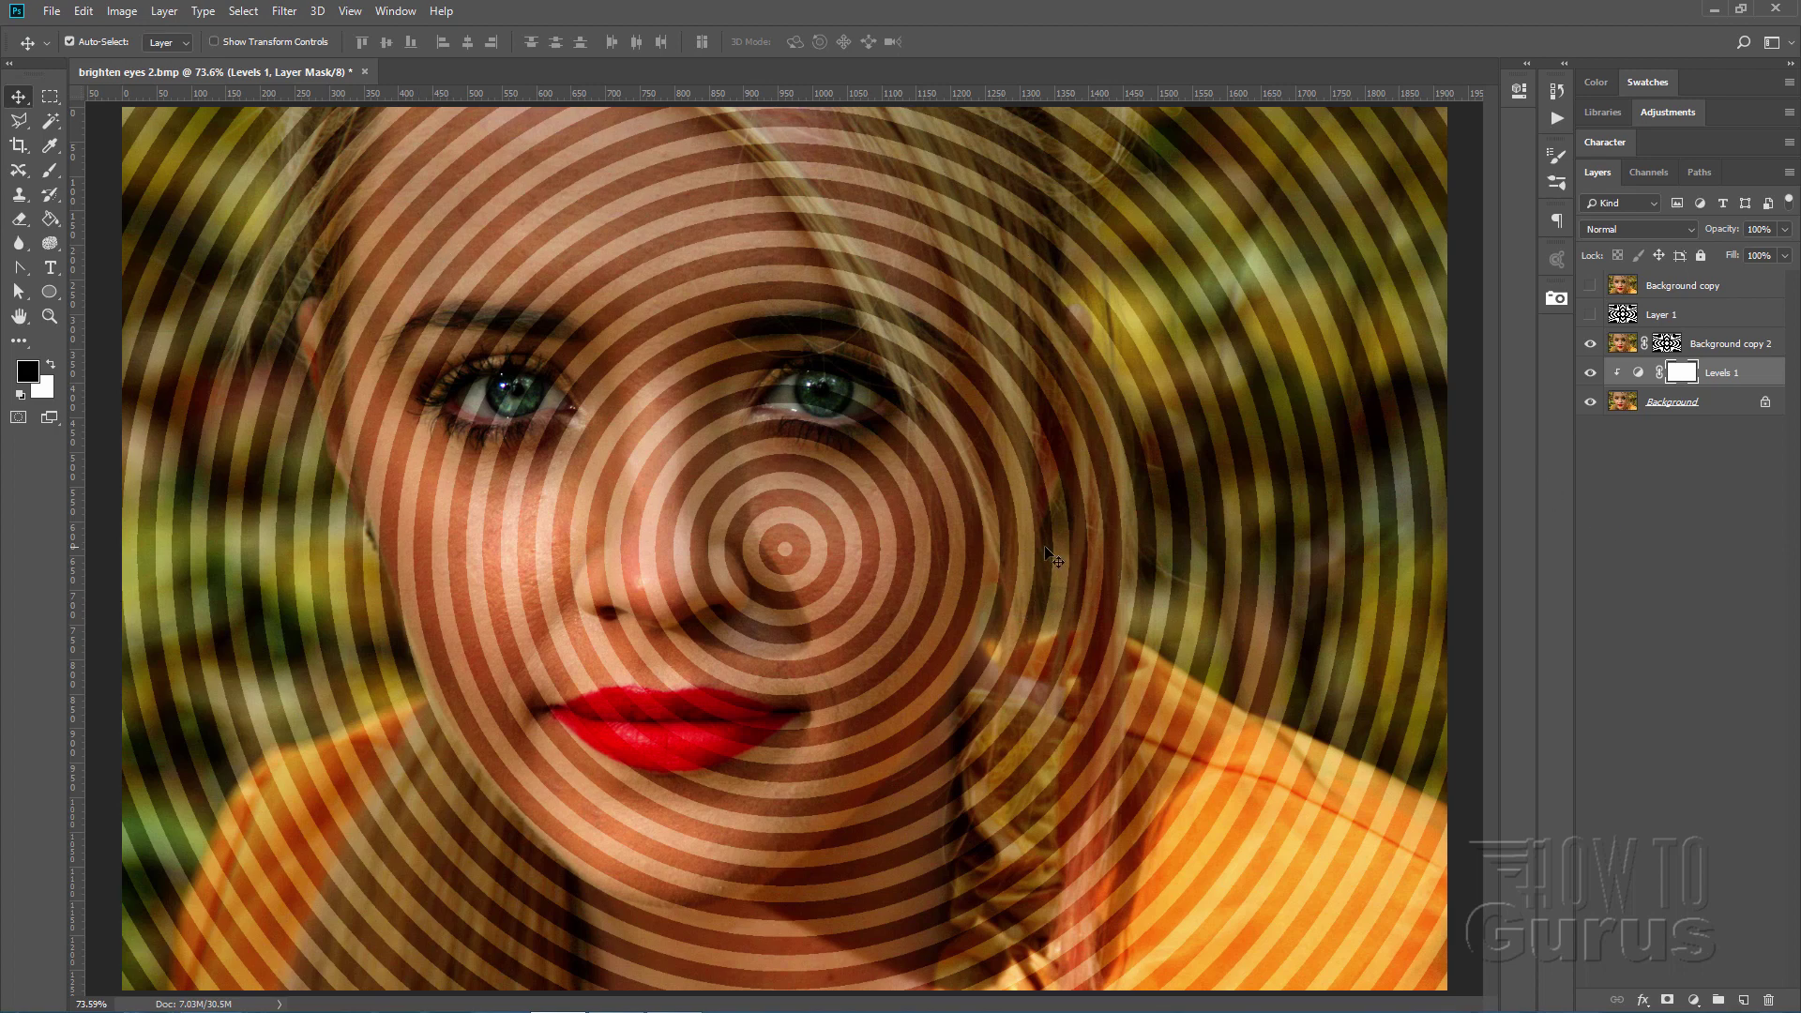
click(1591, 286)
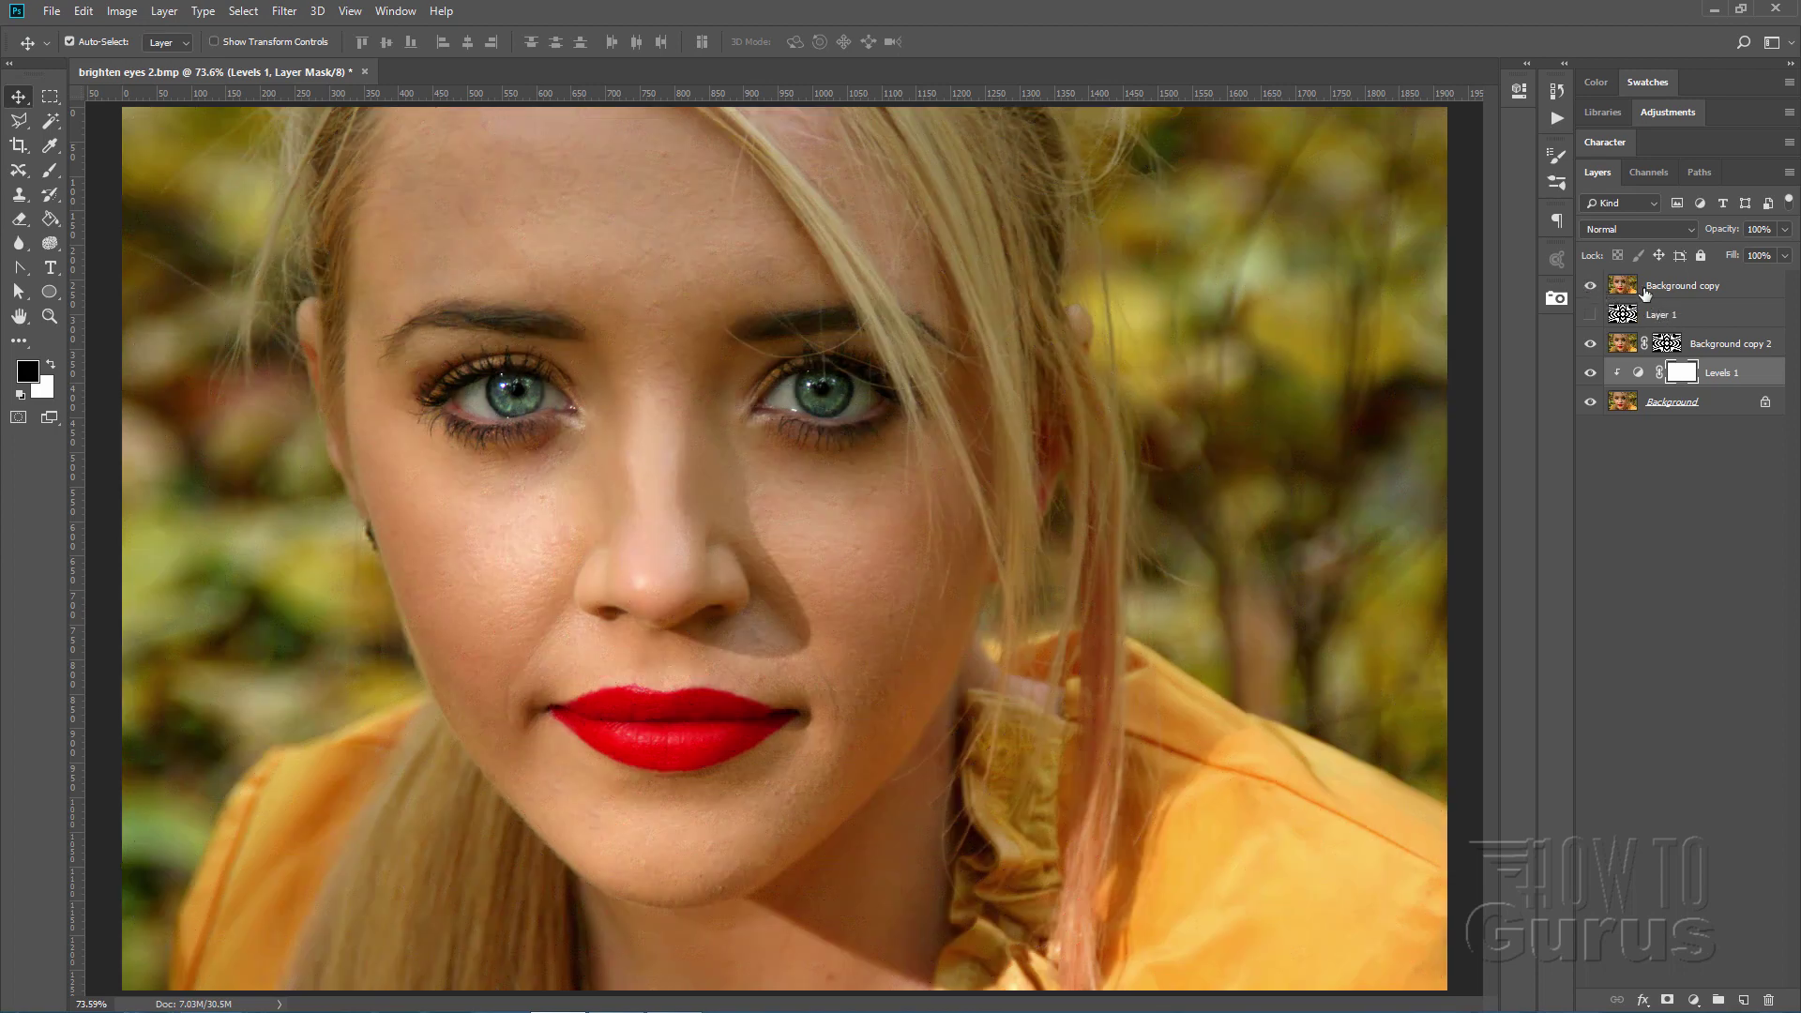
Step: Select the Background copy layer and open Select and Mask on it
click(1669, 289)
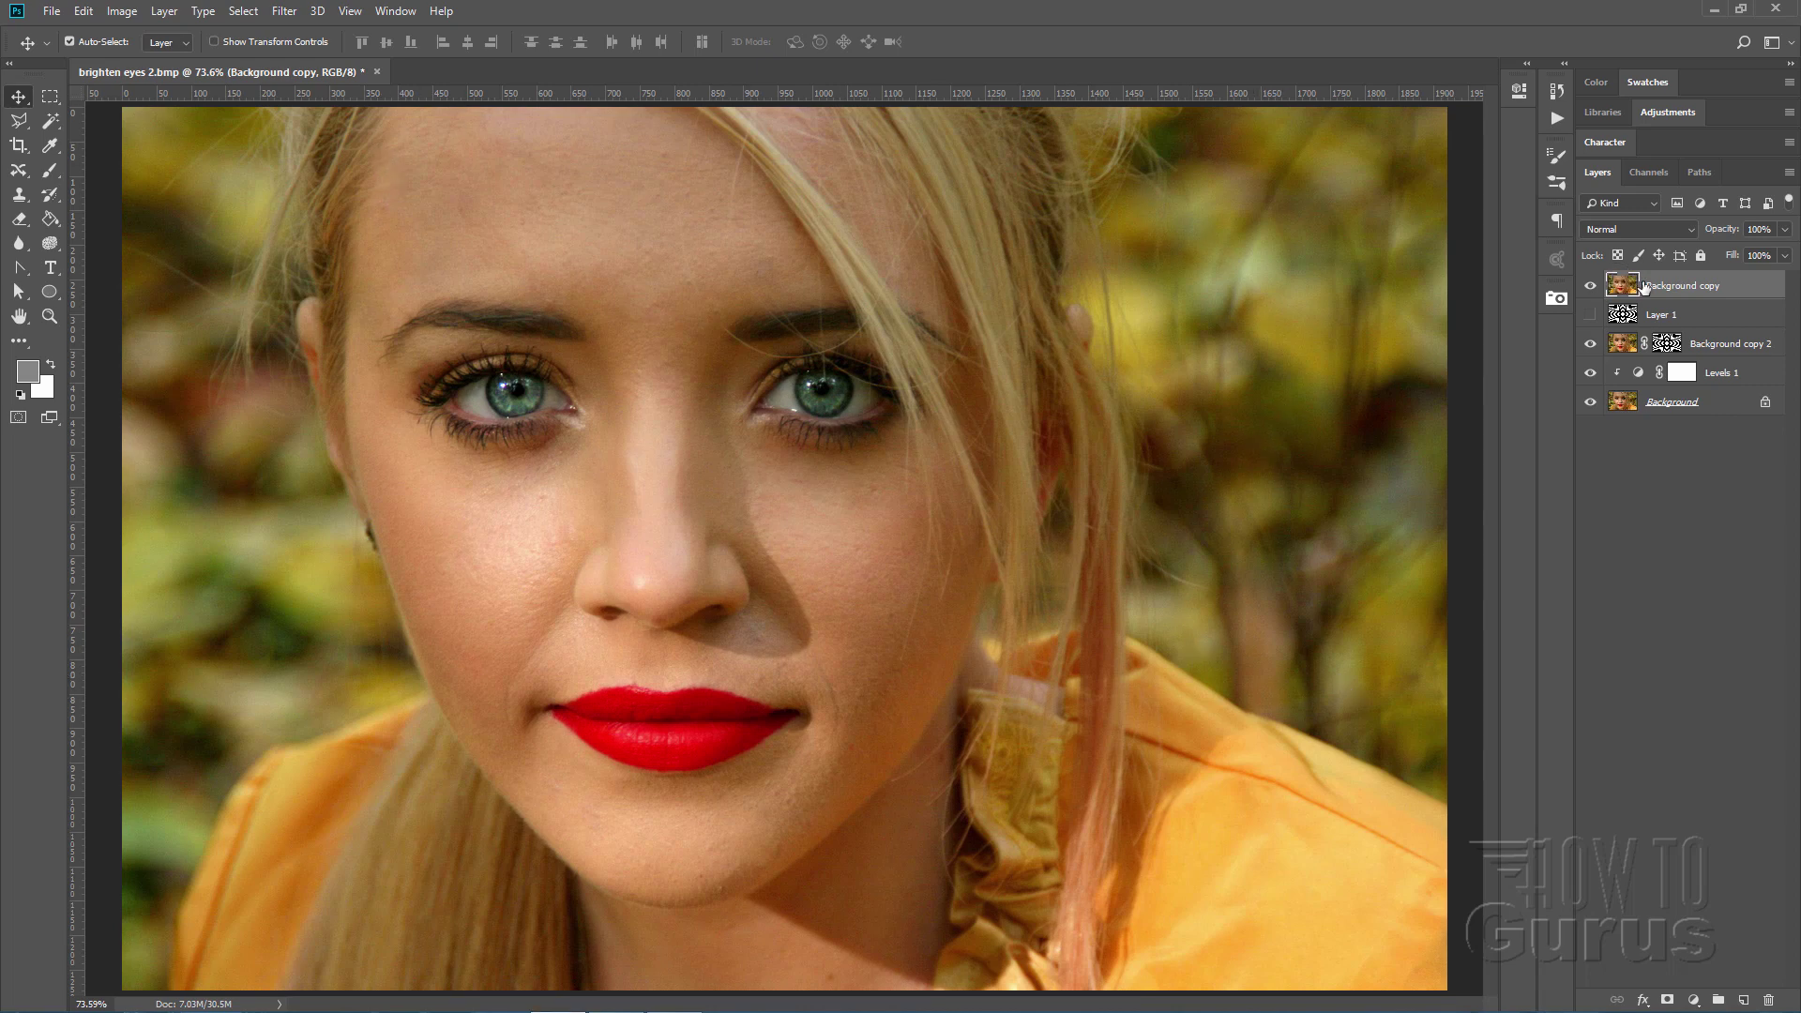
click(242, 11)
click(272, 259)
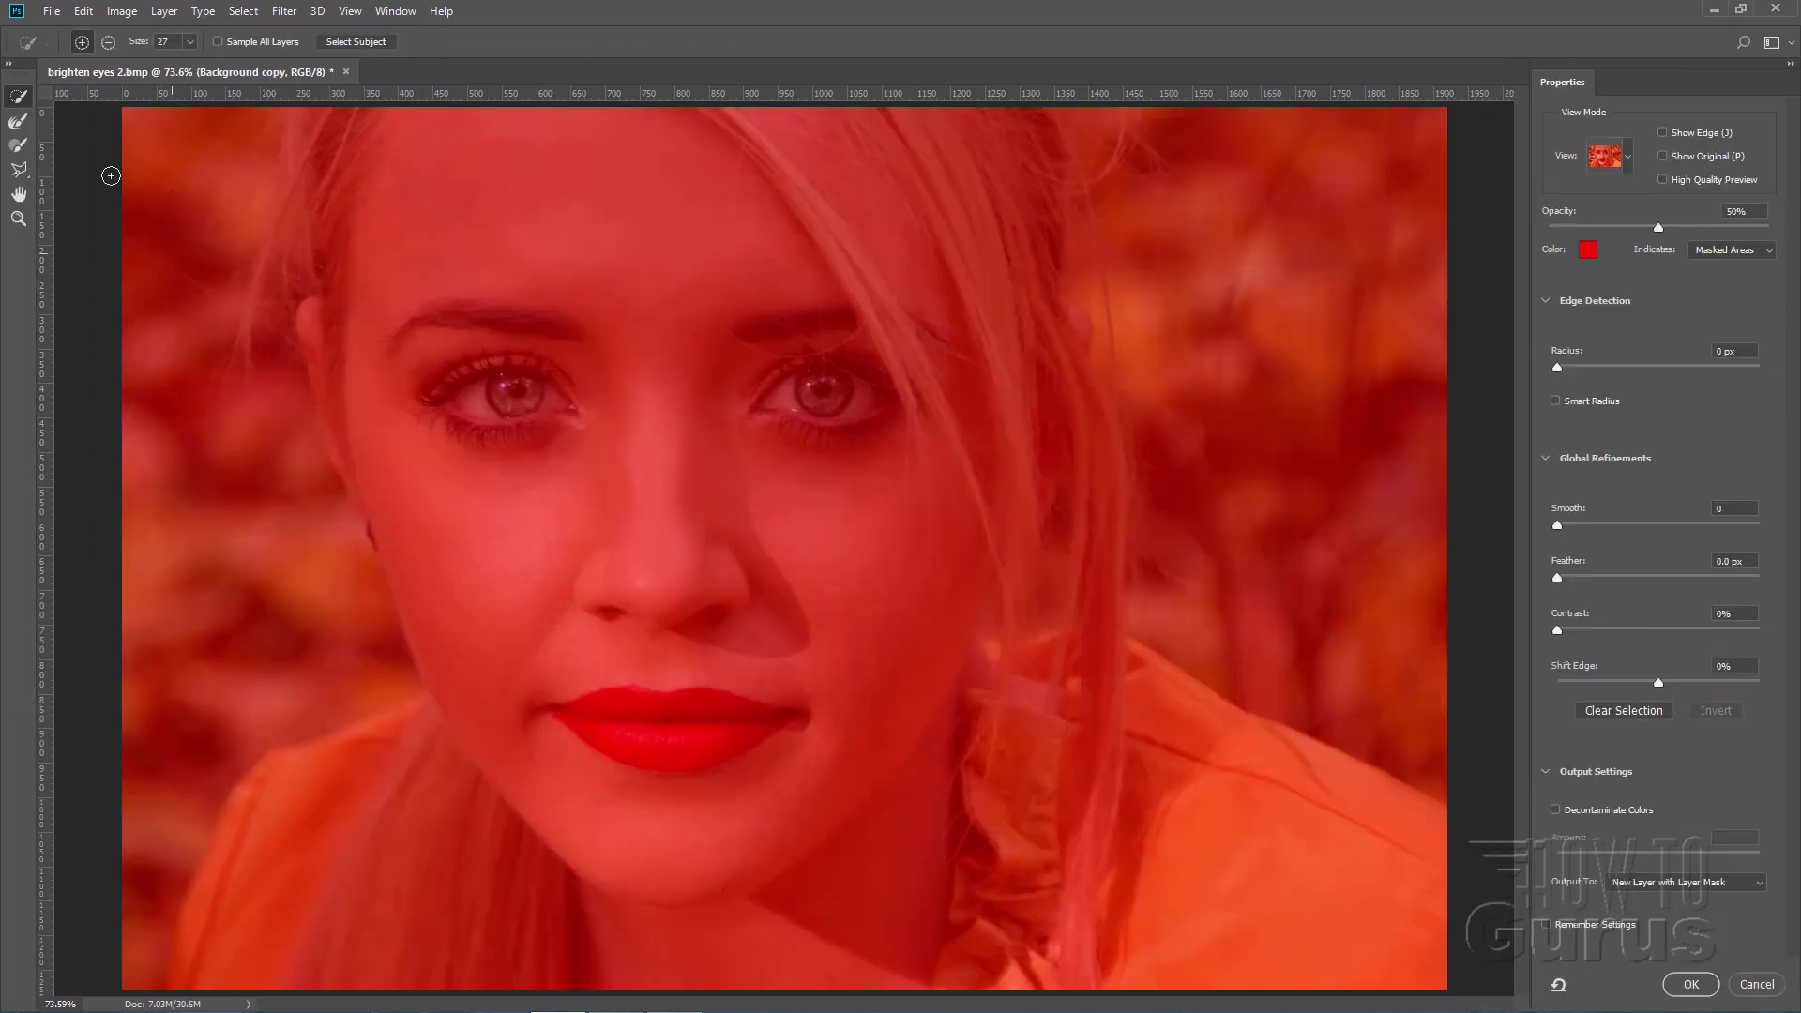
Step: Lasso around the woman's face, hair and shoulders, anchoring at both bottom corners, and close the outline
click(24, 170)
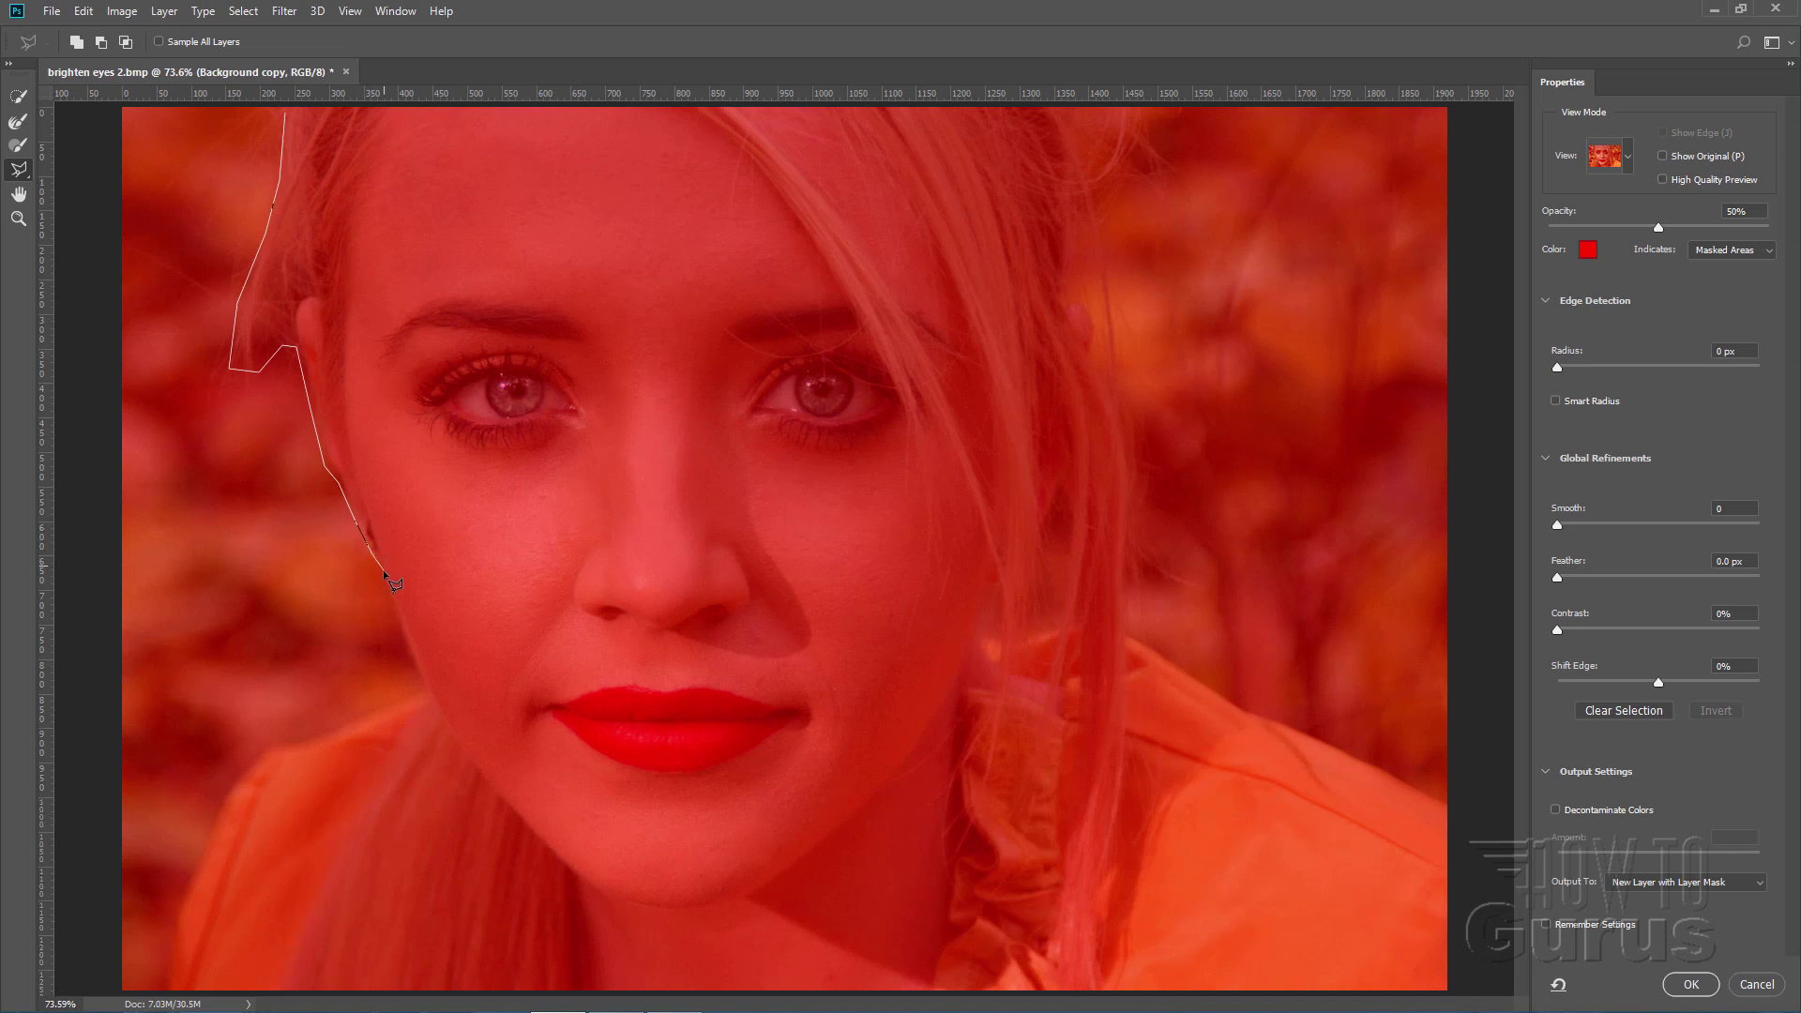
drag(383, 570, 412, 655)
click(169, 940)
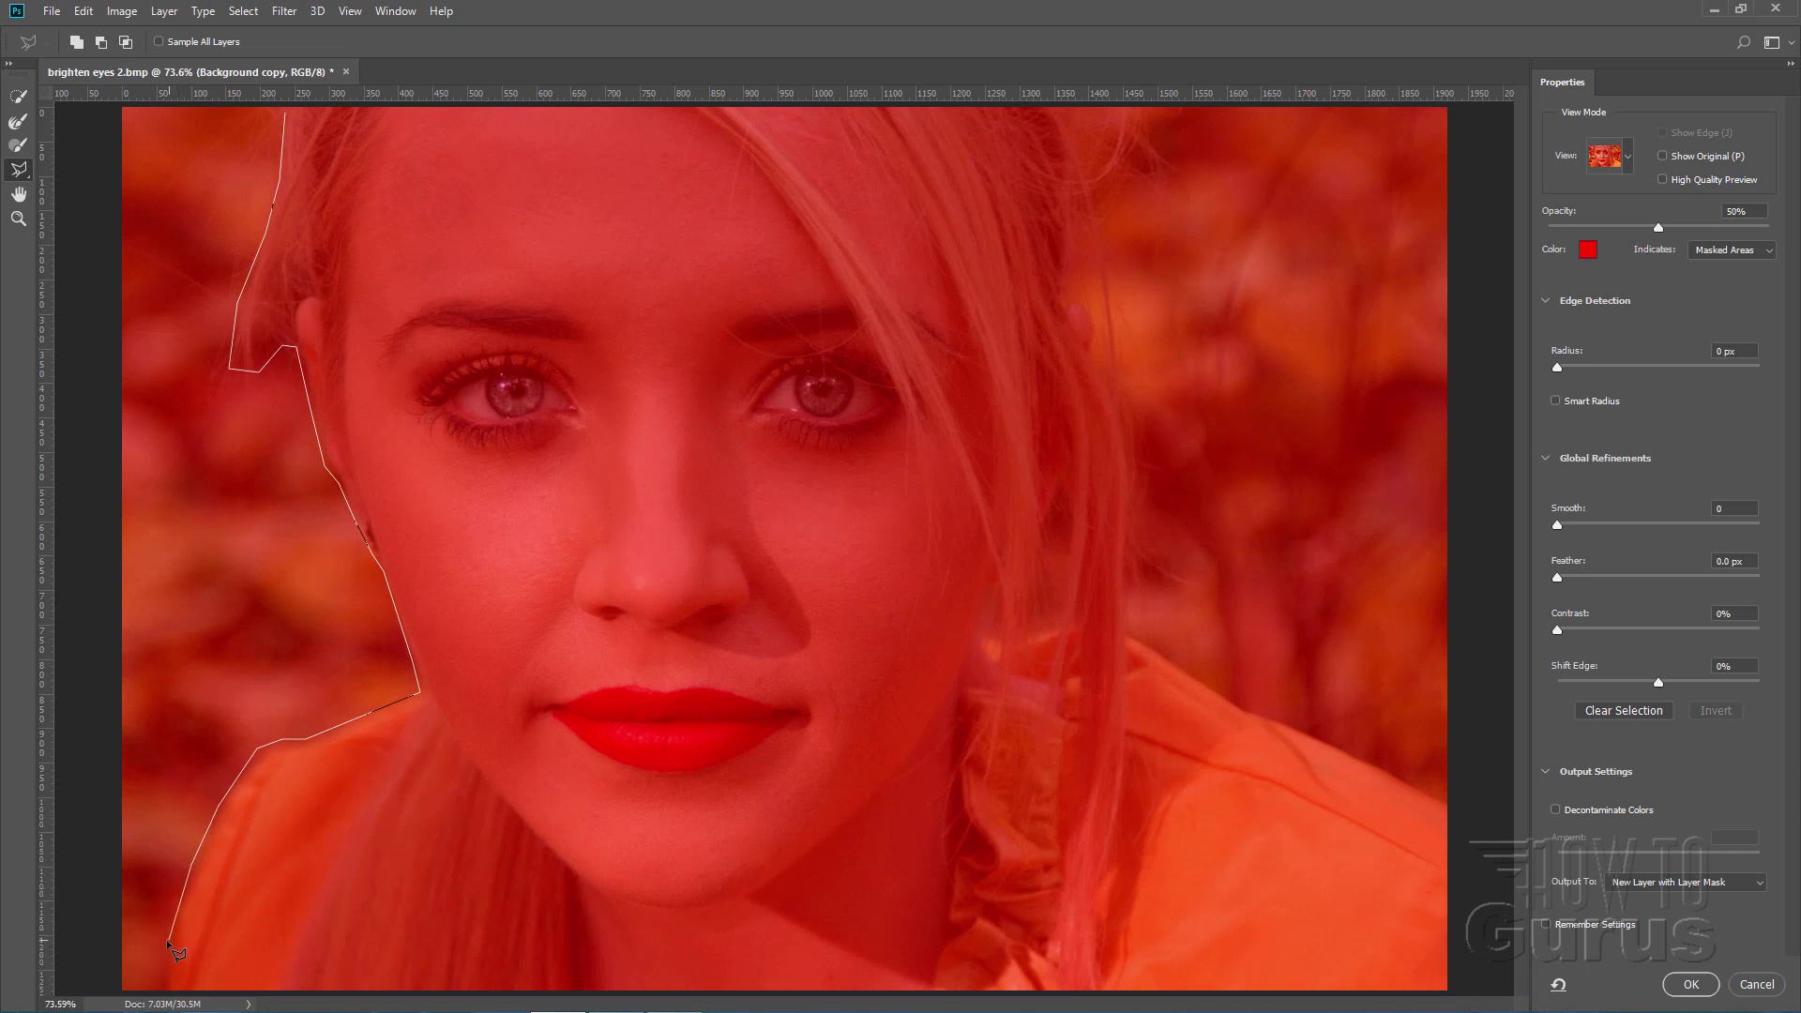
click(158, 998)
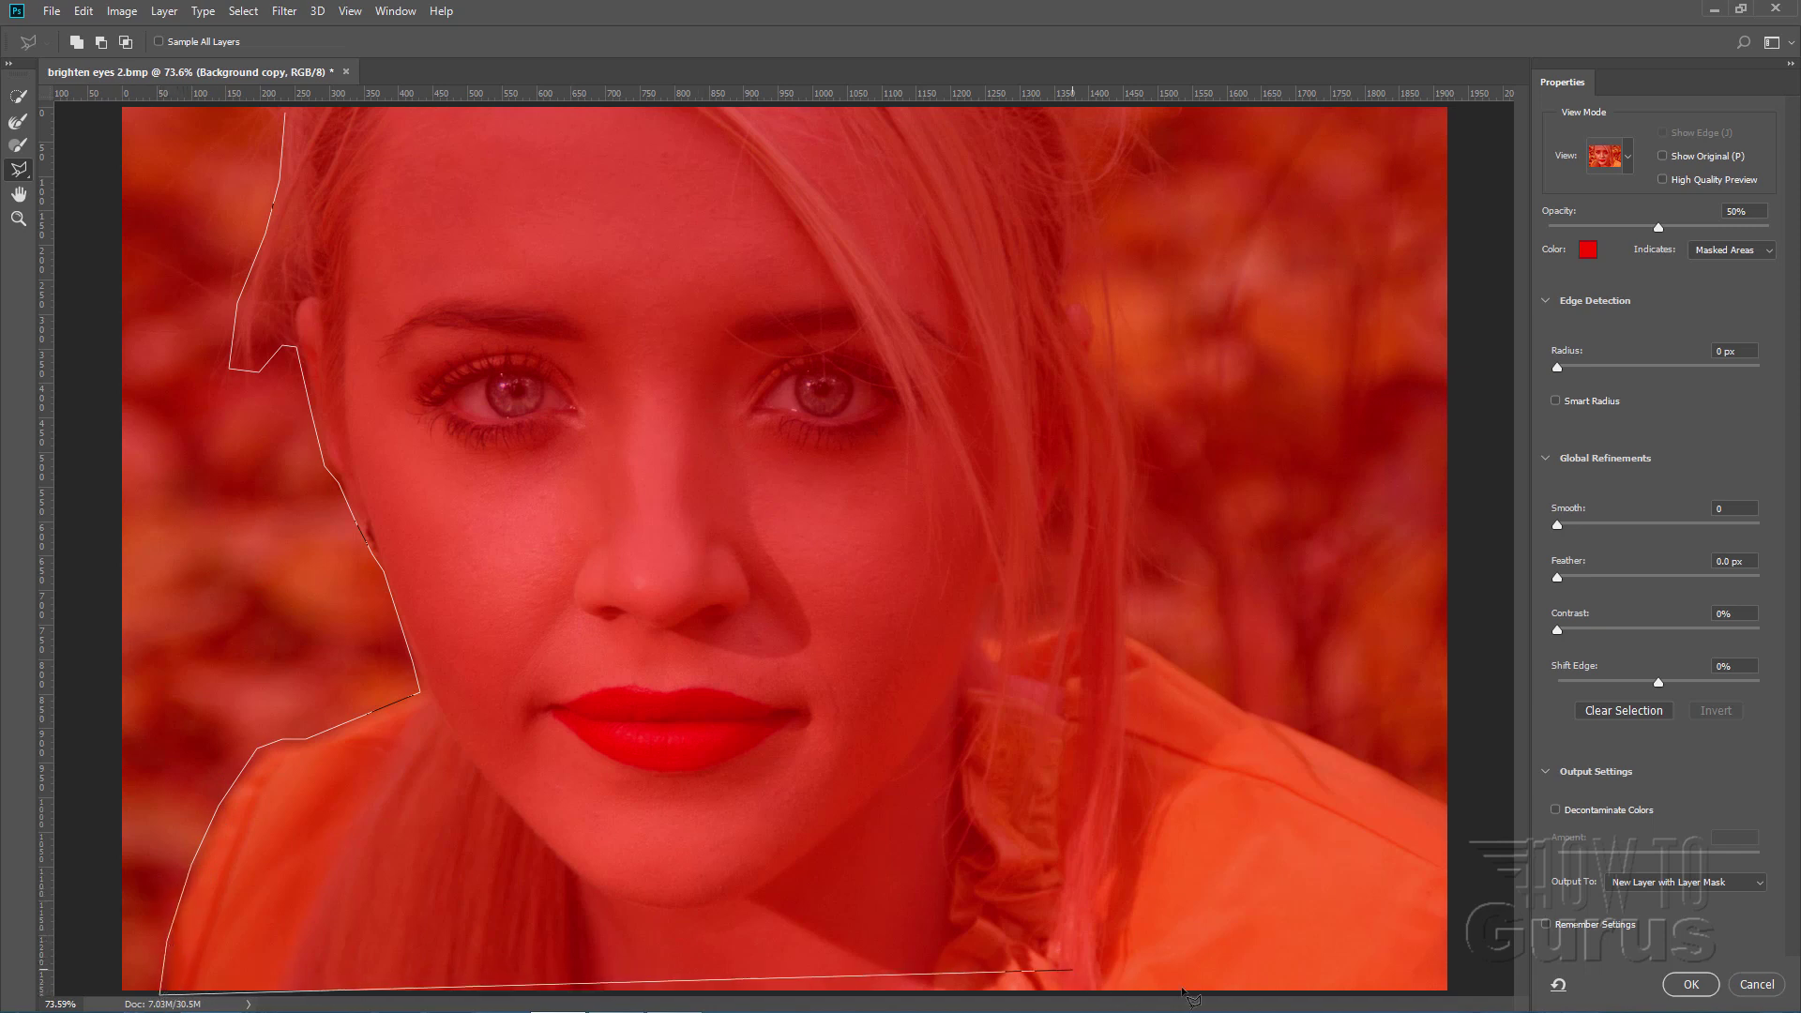
click(1454, 993)
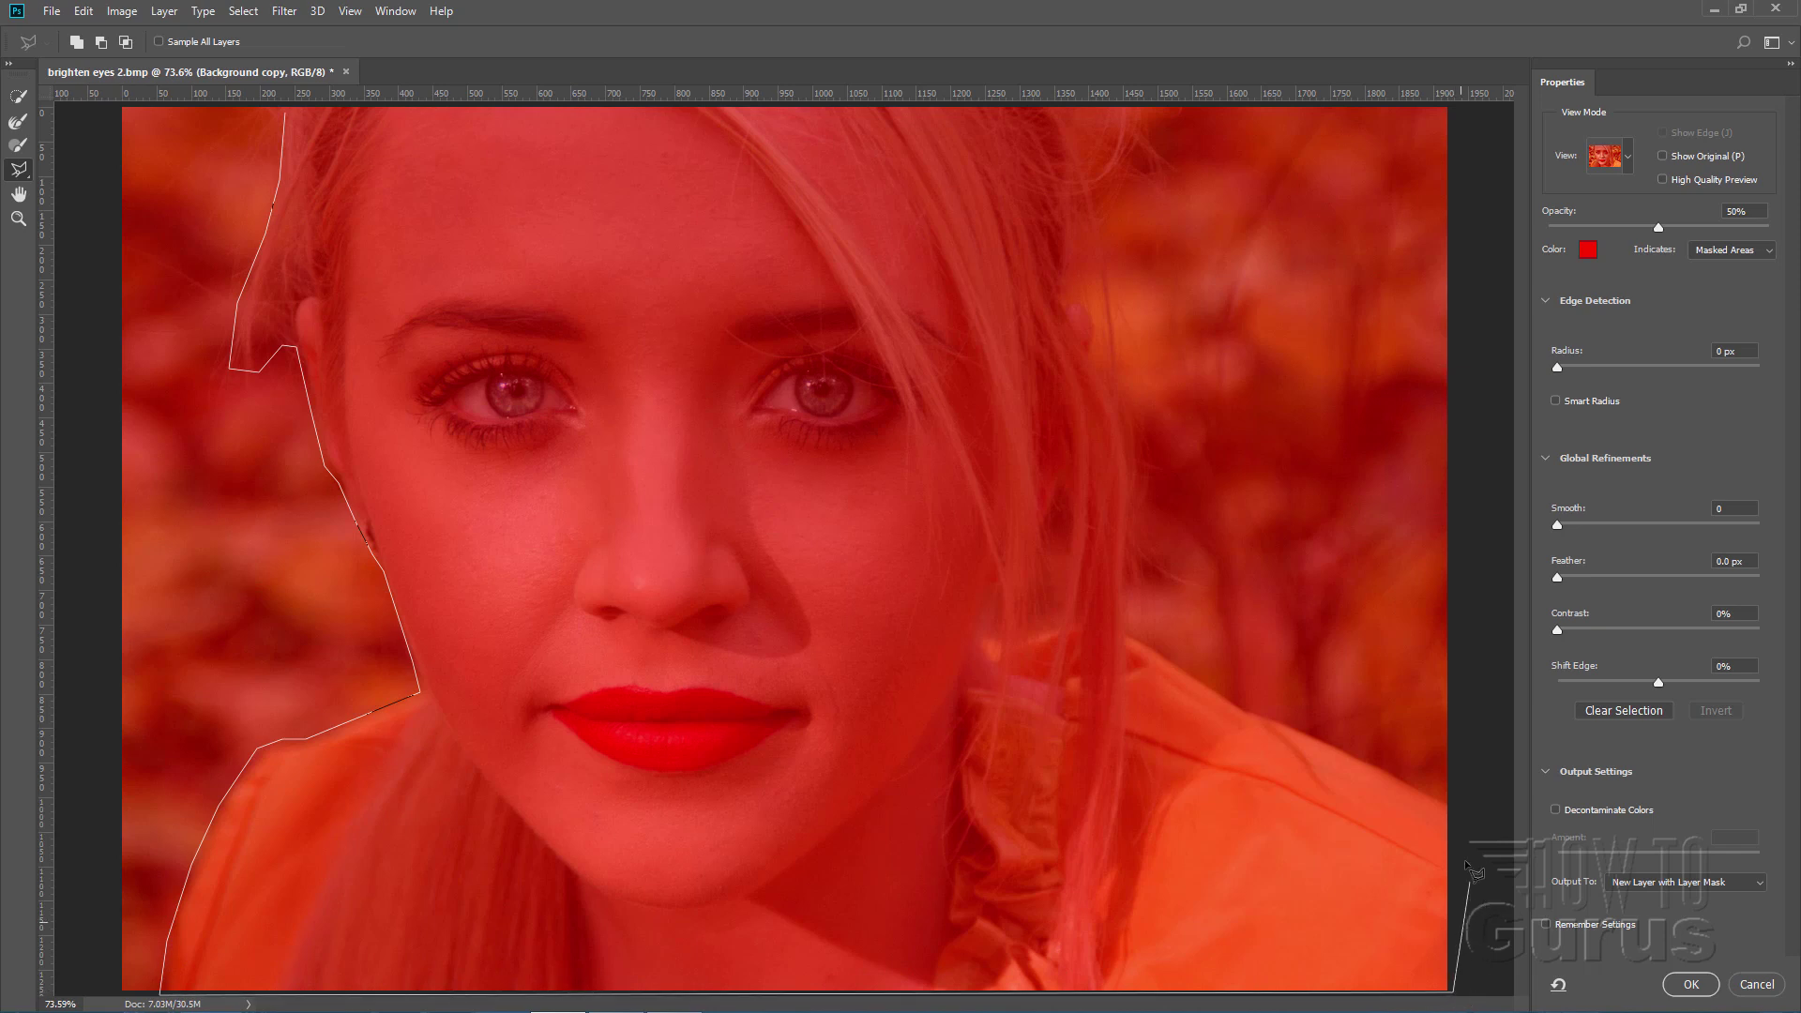
click(1452, 807)
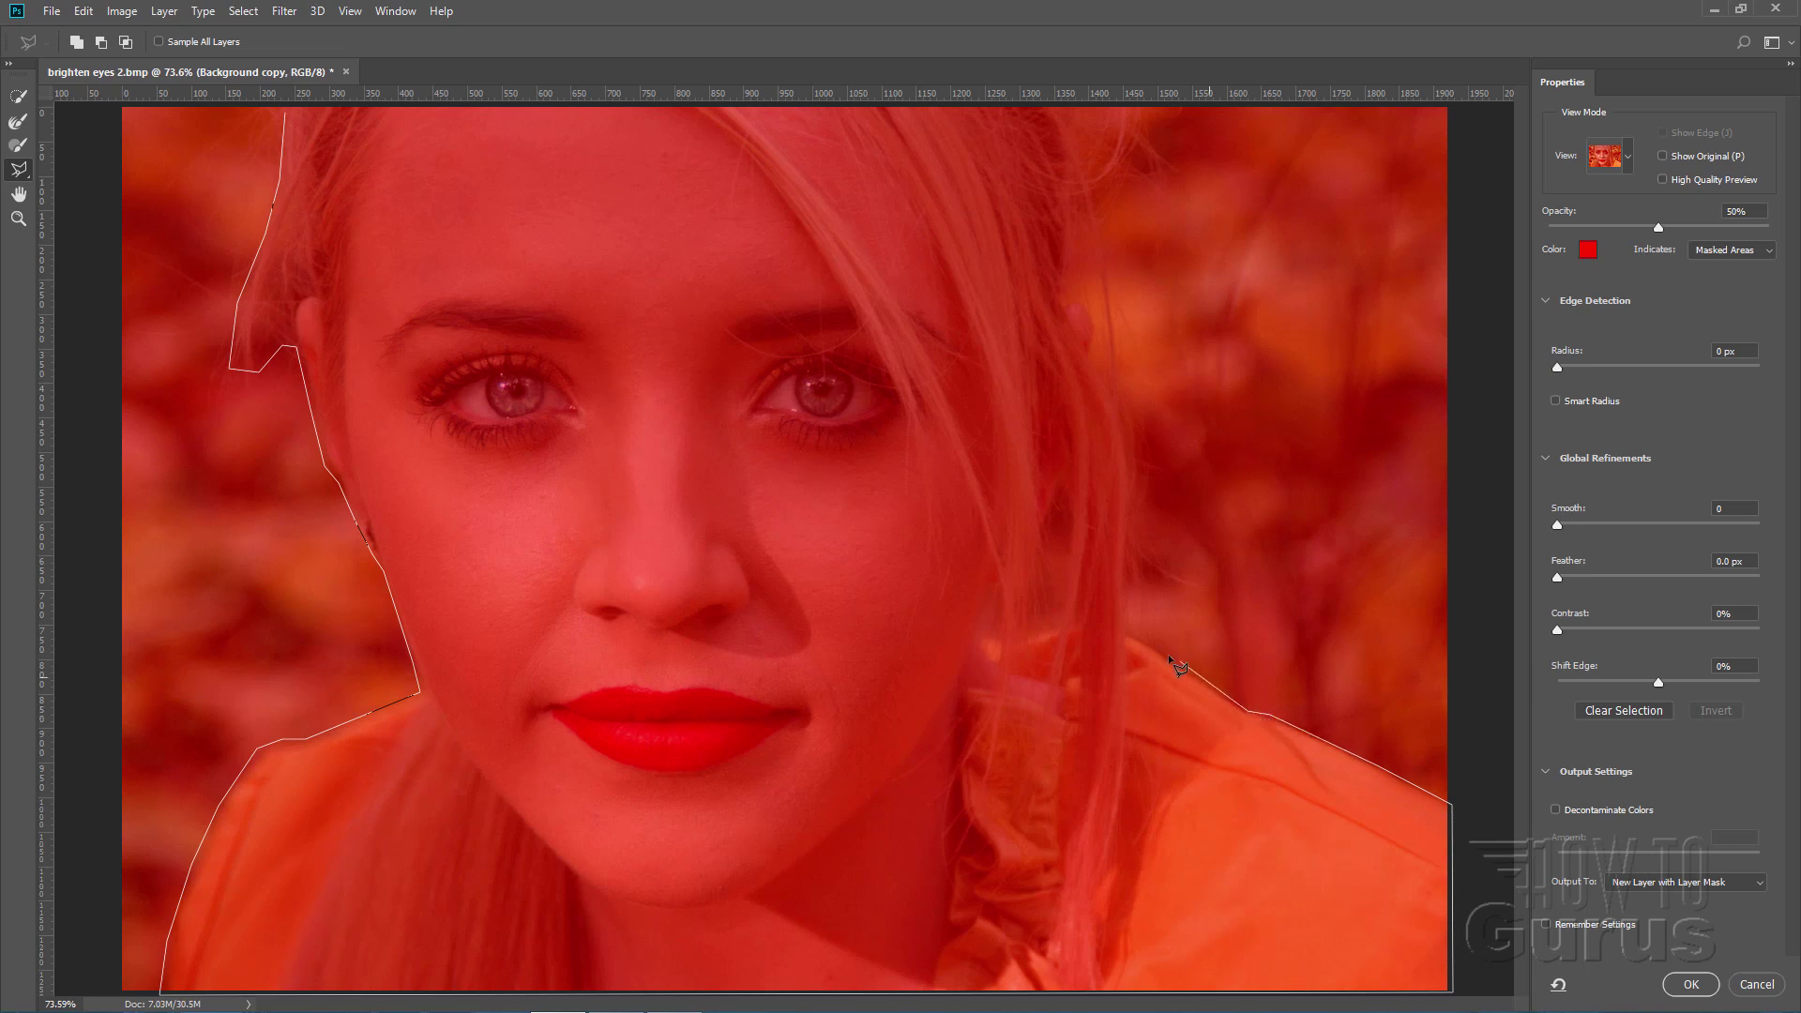
click(1136, 626)
click(1126, 180)
click(1144, 100)
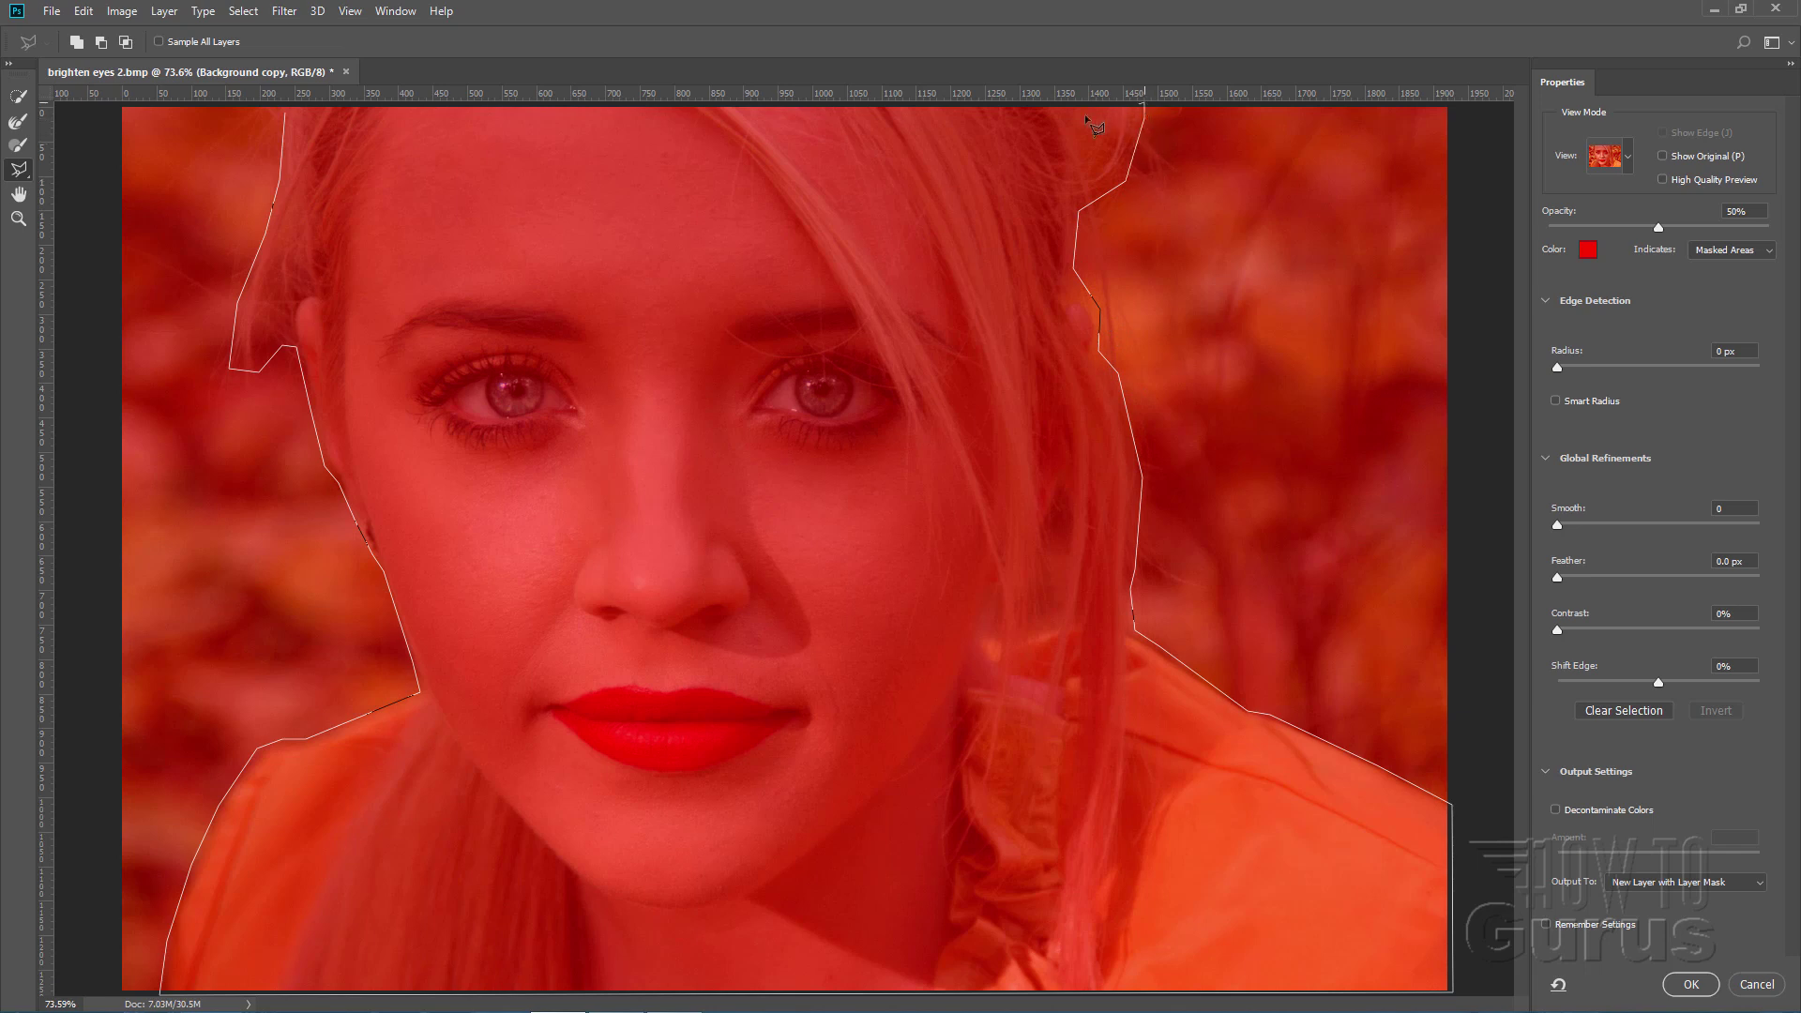
click(285, 112)
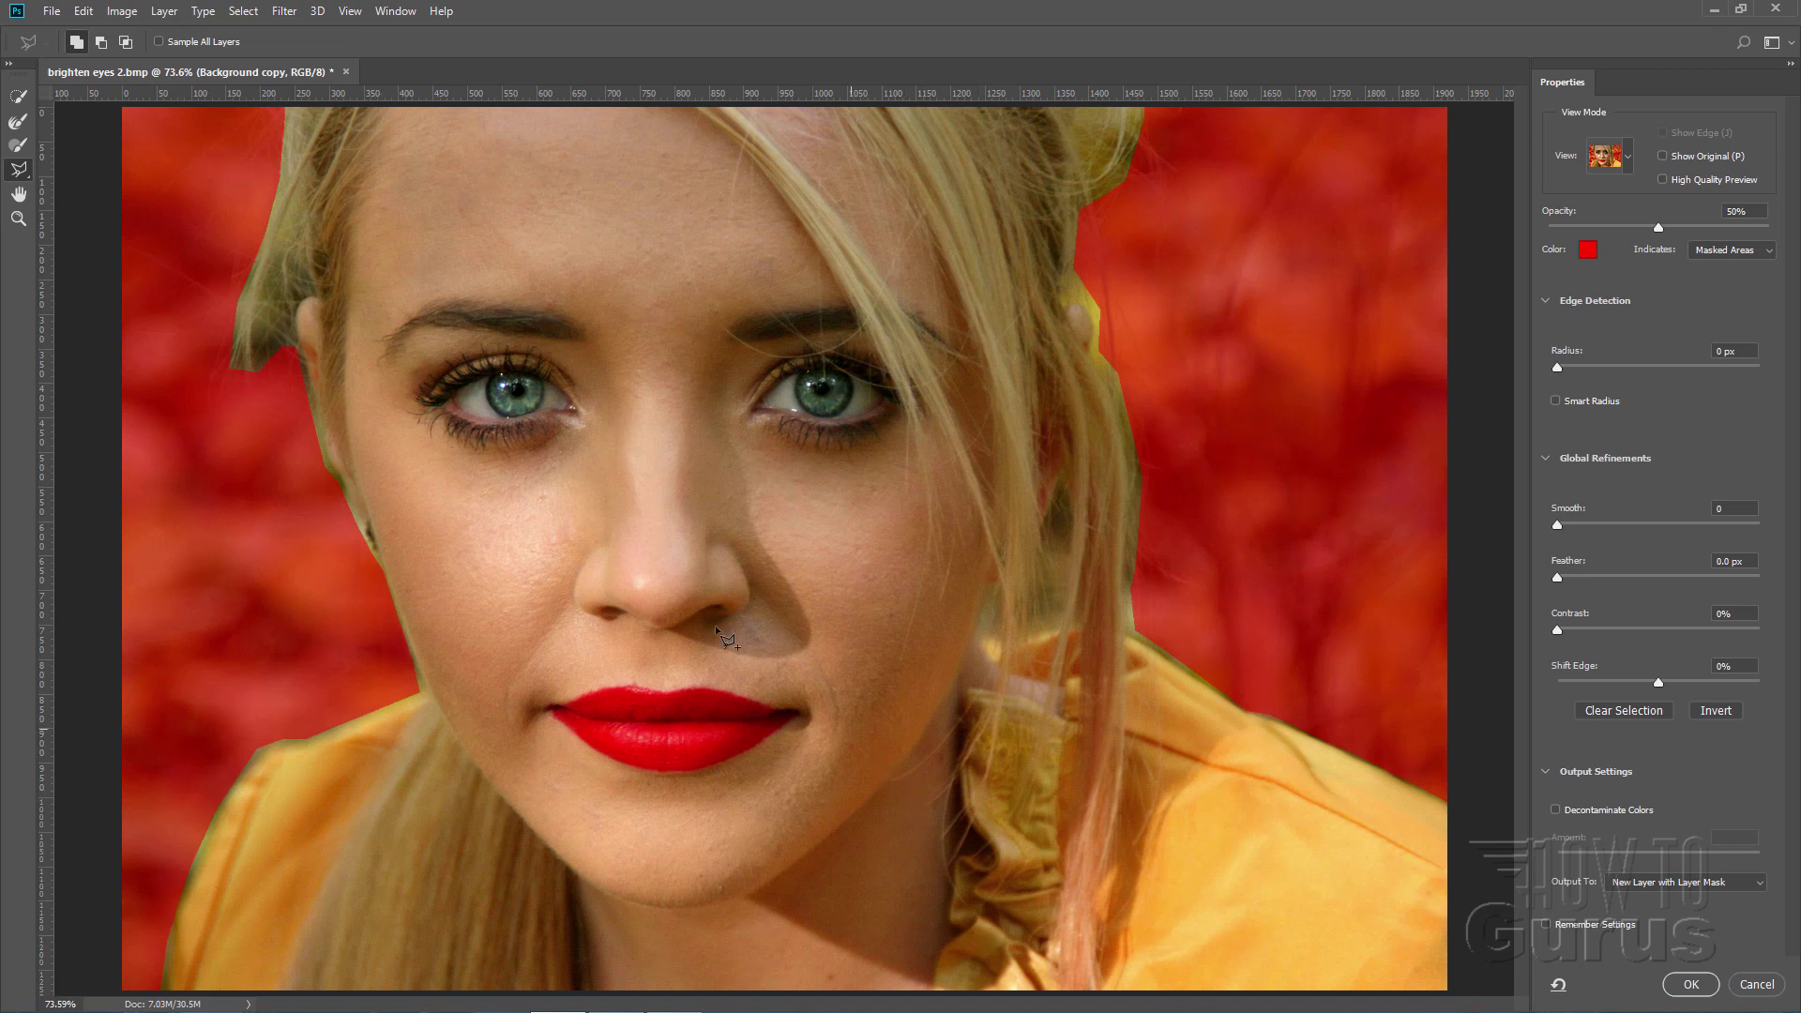
Step: Brush the Refine Edge tool along the left, top-right and shoulder hair edges
click(18, 122)
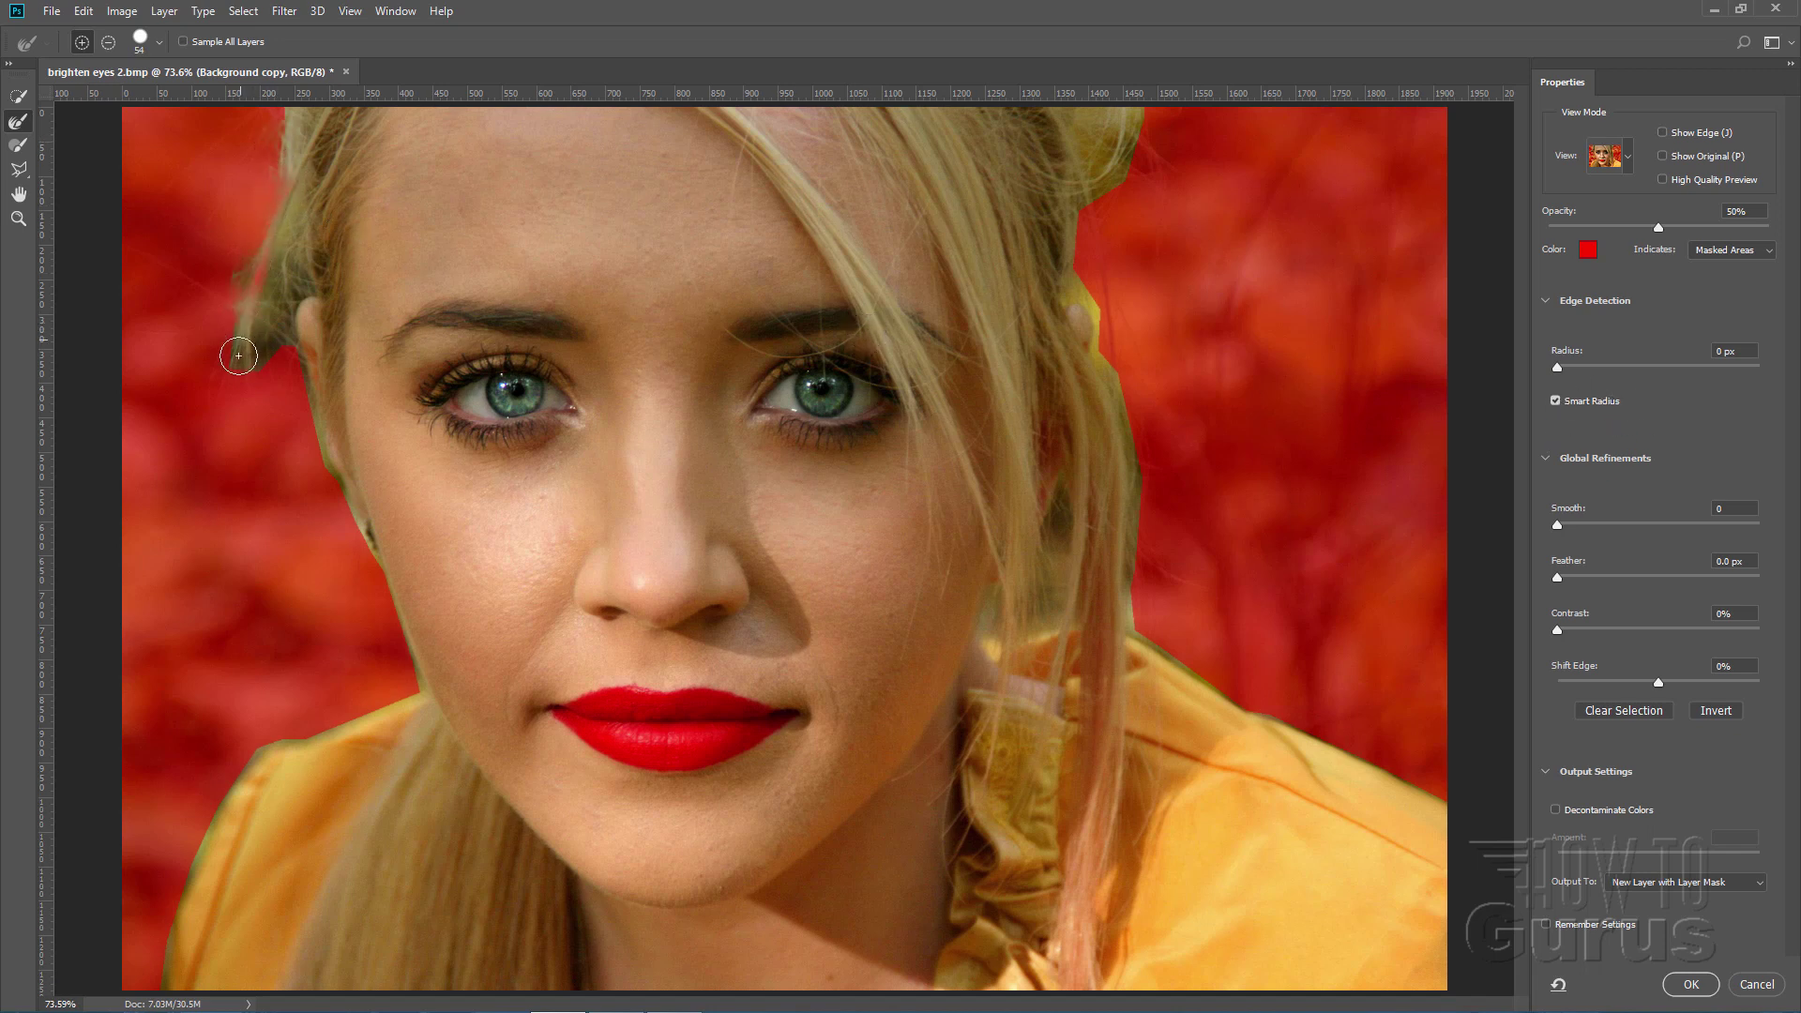
drag(251, 274, 250, 379)
mouse_move(240, 182)
mouse_down()
mouse_move(260, 214)
mouse_move(260, 324)
mouse_move(413, 691)
mouse_move(331, 696)
mouse_move(241, 748)
mouse_move(209, 723)
mouse_move(240, 736)
mouse_move(161, 926)
mouse_move(153, 991)
mouse_move(183, 870)
mouse_move(161, 999)
mouse_up()
mouse_move(1102, 306)
mouse_down()
mouse_move(1197, 150)
mouse_move(1145, 127)
mouse_move(1076, 214)
mouse_move(1154, 154)
mouse_move(1096, 203)
mouse_move(1090, 274)
mouse_move(1155, 499)
mouse_move(1160, 464)
mouse_move(1135, 606)
mouse_move(1310, 719)
mouse_move(1315, 690)
mouse_move(1247, 684)
mouse_move(1294, 715)
mouse_move(1455, 784)
mouse_up()
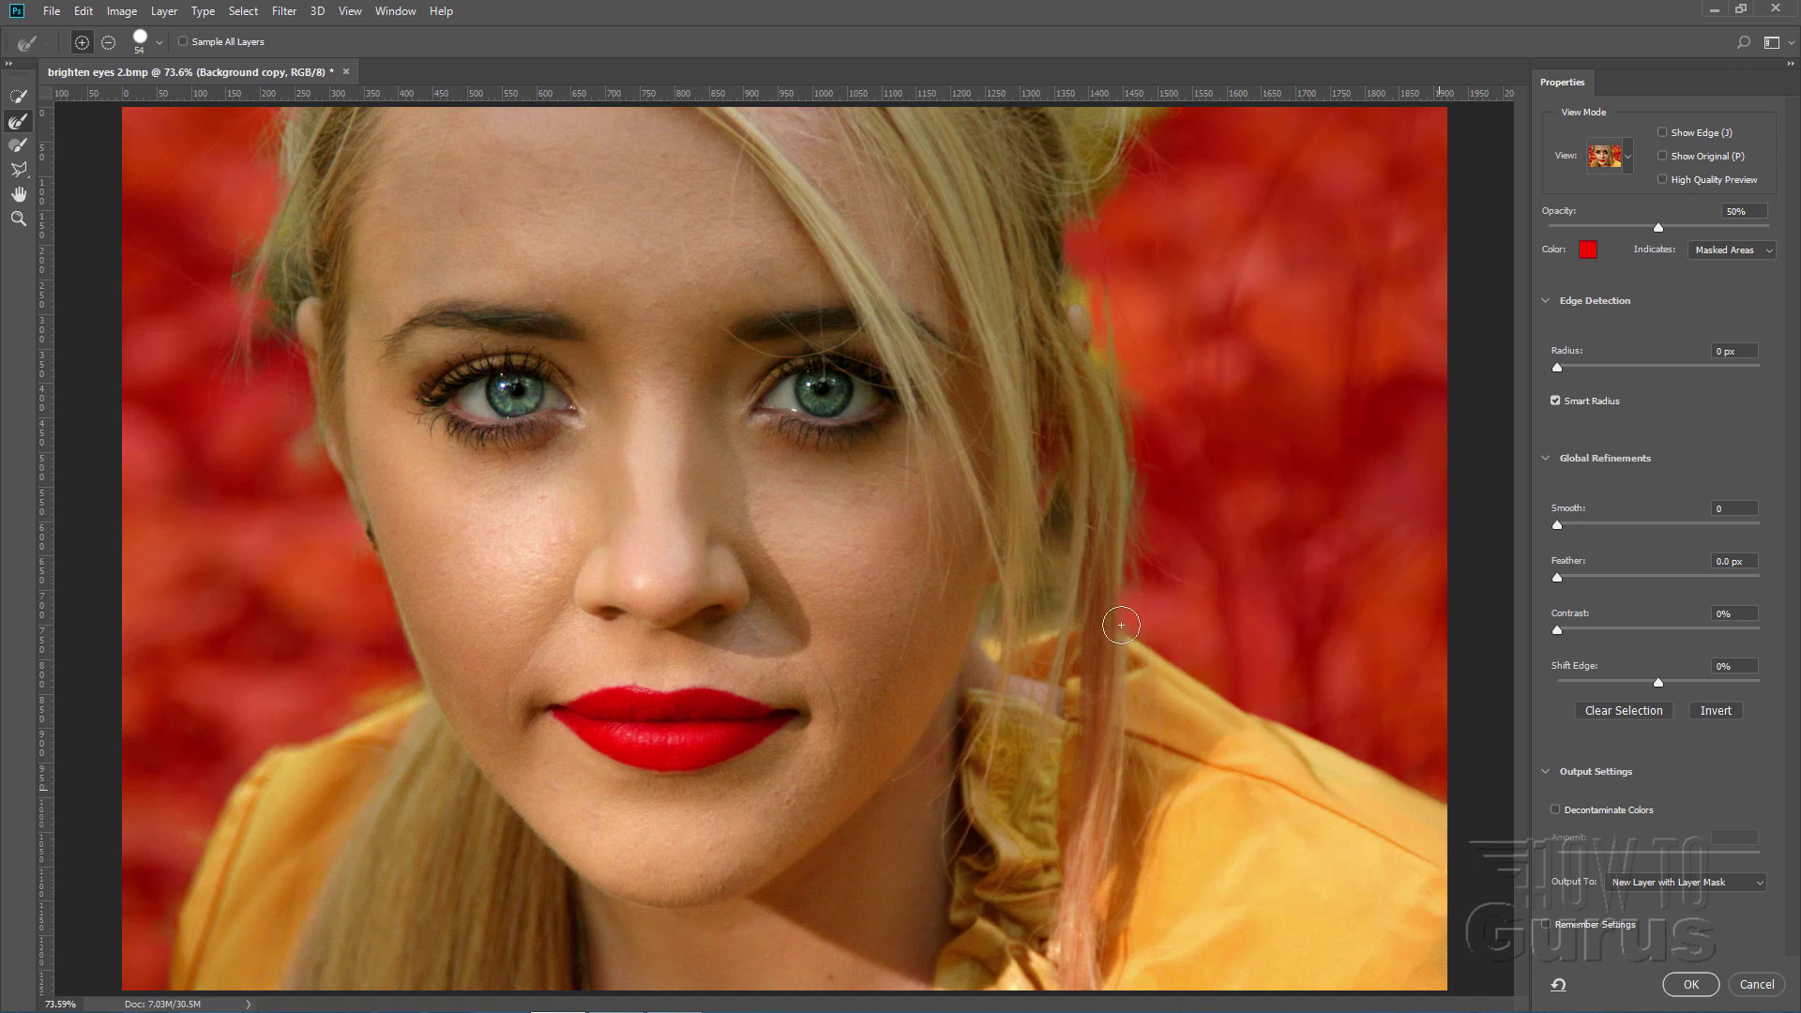
mouse_move(1121, 627)
mouse_down()
mouse_move(1057, 546)
mouse_move(1045, 620)
mouse_move(1134, 568)
mouse_move(1066, 515)
mouse_move(1035, 578)
mouse_move(1145, 563)
mouse_move(1085, 564)
mouse_move(1013, 605)
mouse_move(1004, 651)
mouse_move(1121, 559)
mouse_move(1020, 564)
mouse_move(990, 652)
mouse_move(1079, 540)
mouse_move(1050, 619)
mouse_move(1154, 578)
mouse_move(1068, 507)
mouse_move(1030, 589)
mouse_move(1146, 595)
mouse_move(1134, 515)
mouse_move(1121, 604)
mouse_move(1148, 396)
mouse_move(1091, 286)
mouse_move(1110, 350)
mouse_move(1177, 225)
mouse_move(1101, 132)
mouse_move(1181, 181)
mouse_move(1113, 186)
mouse_move(1153, 240)
mouse_up()
drag(303, 470, 319, 446)
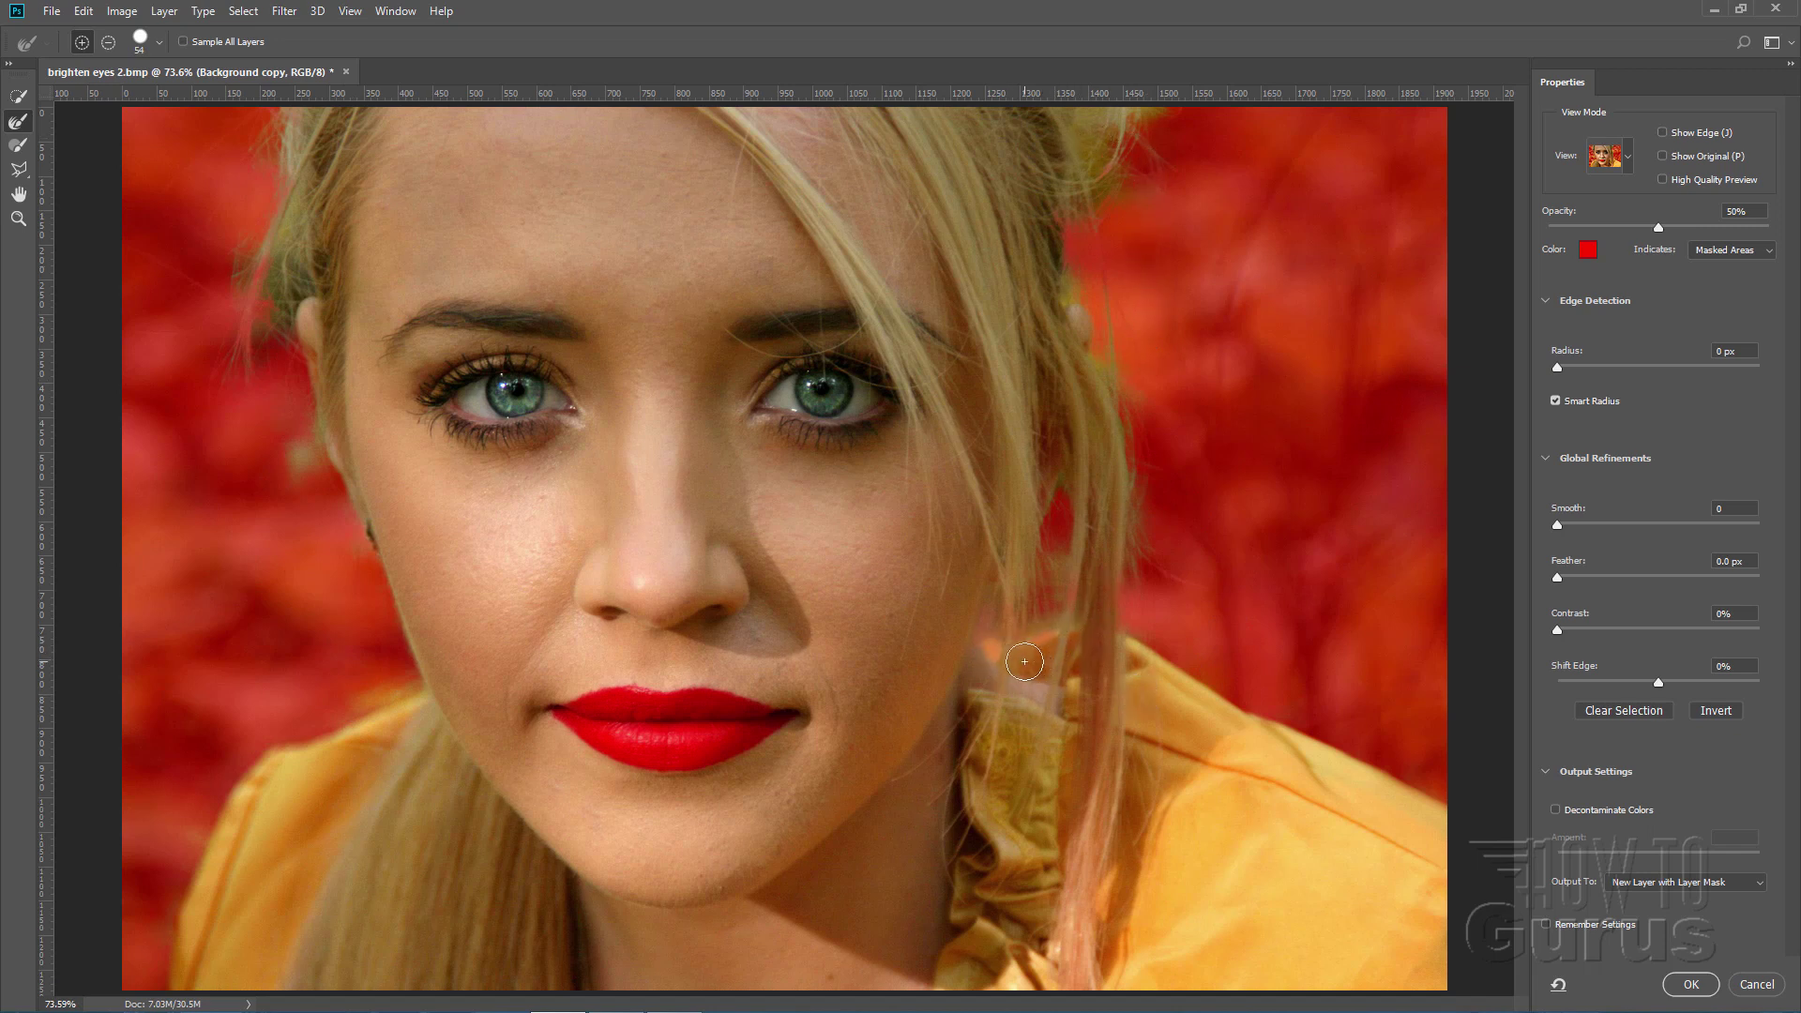
click(22, 145)
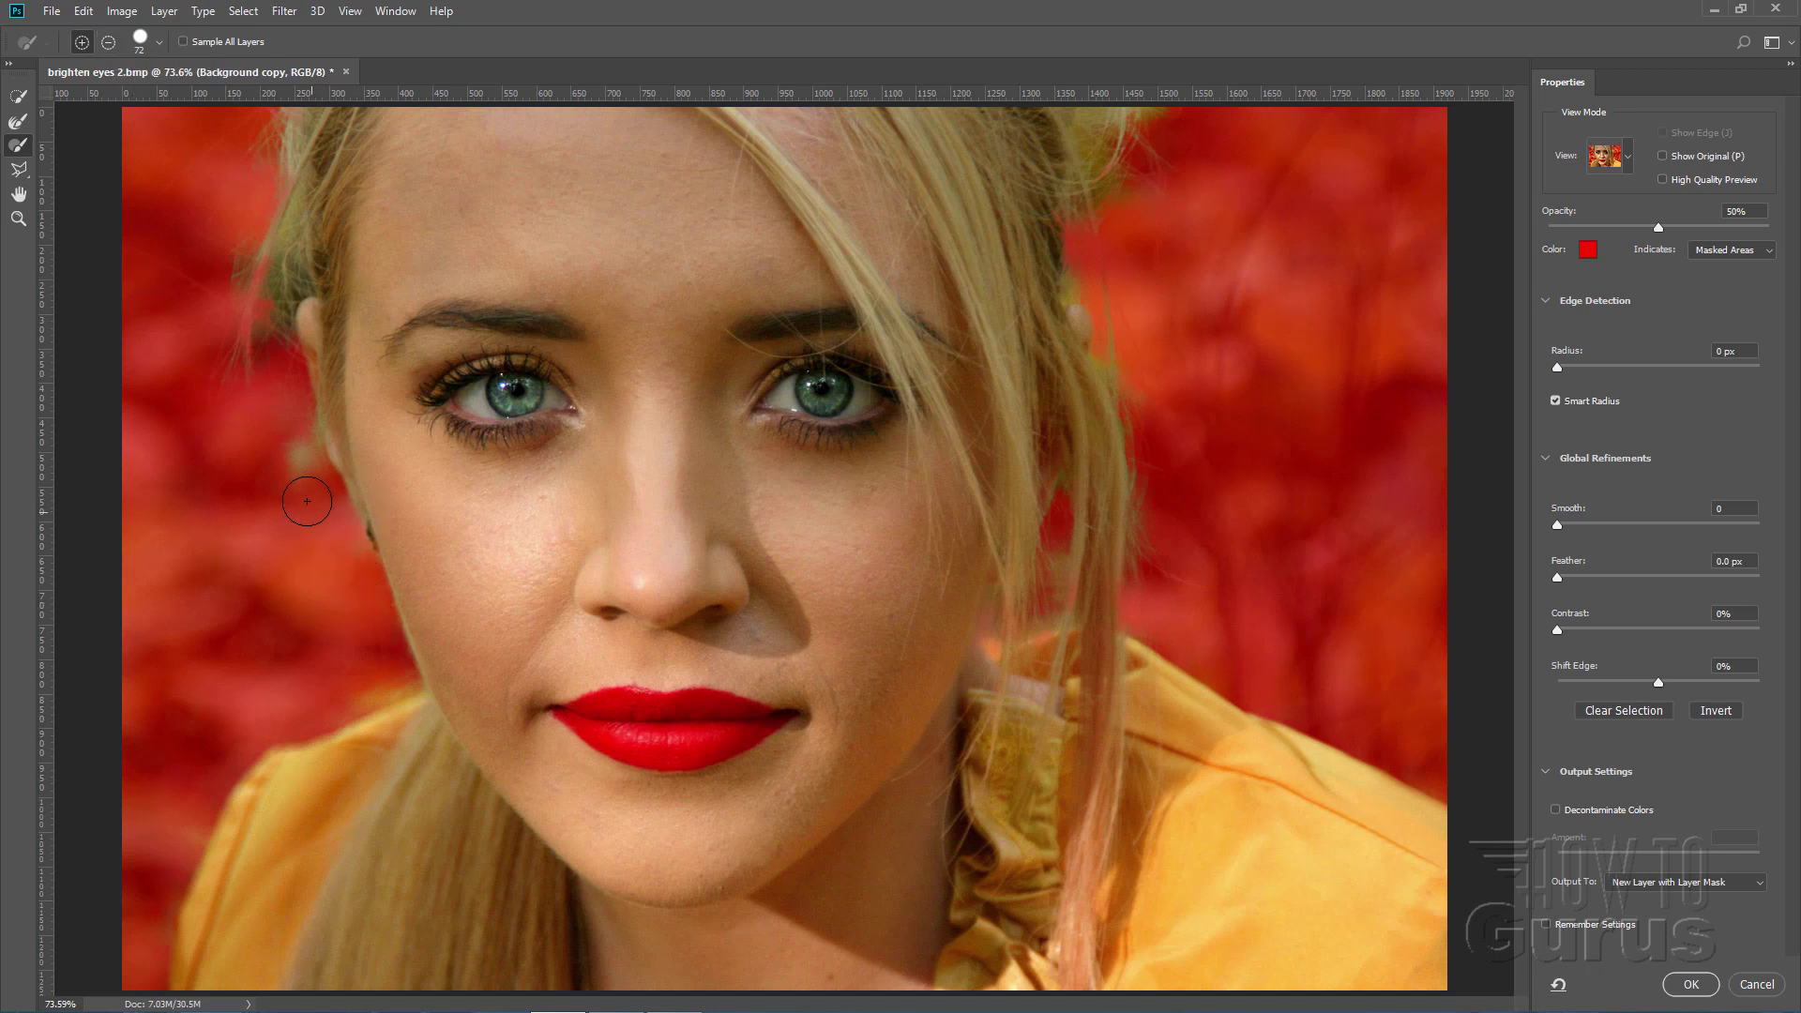
drag(301, 483, 303, 479)
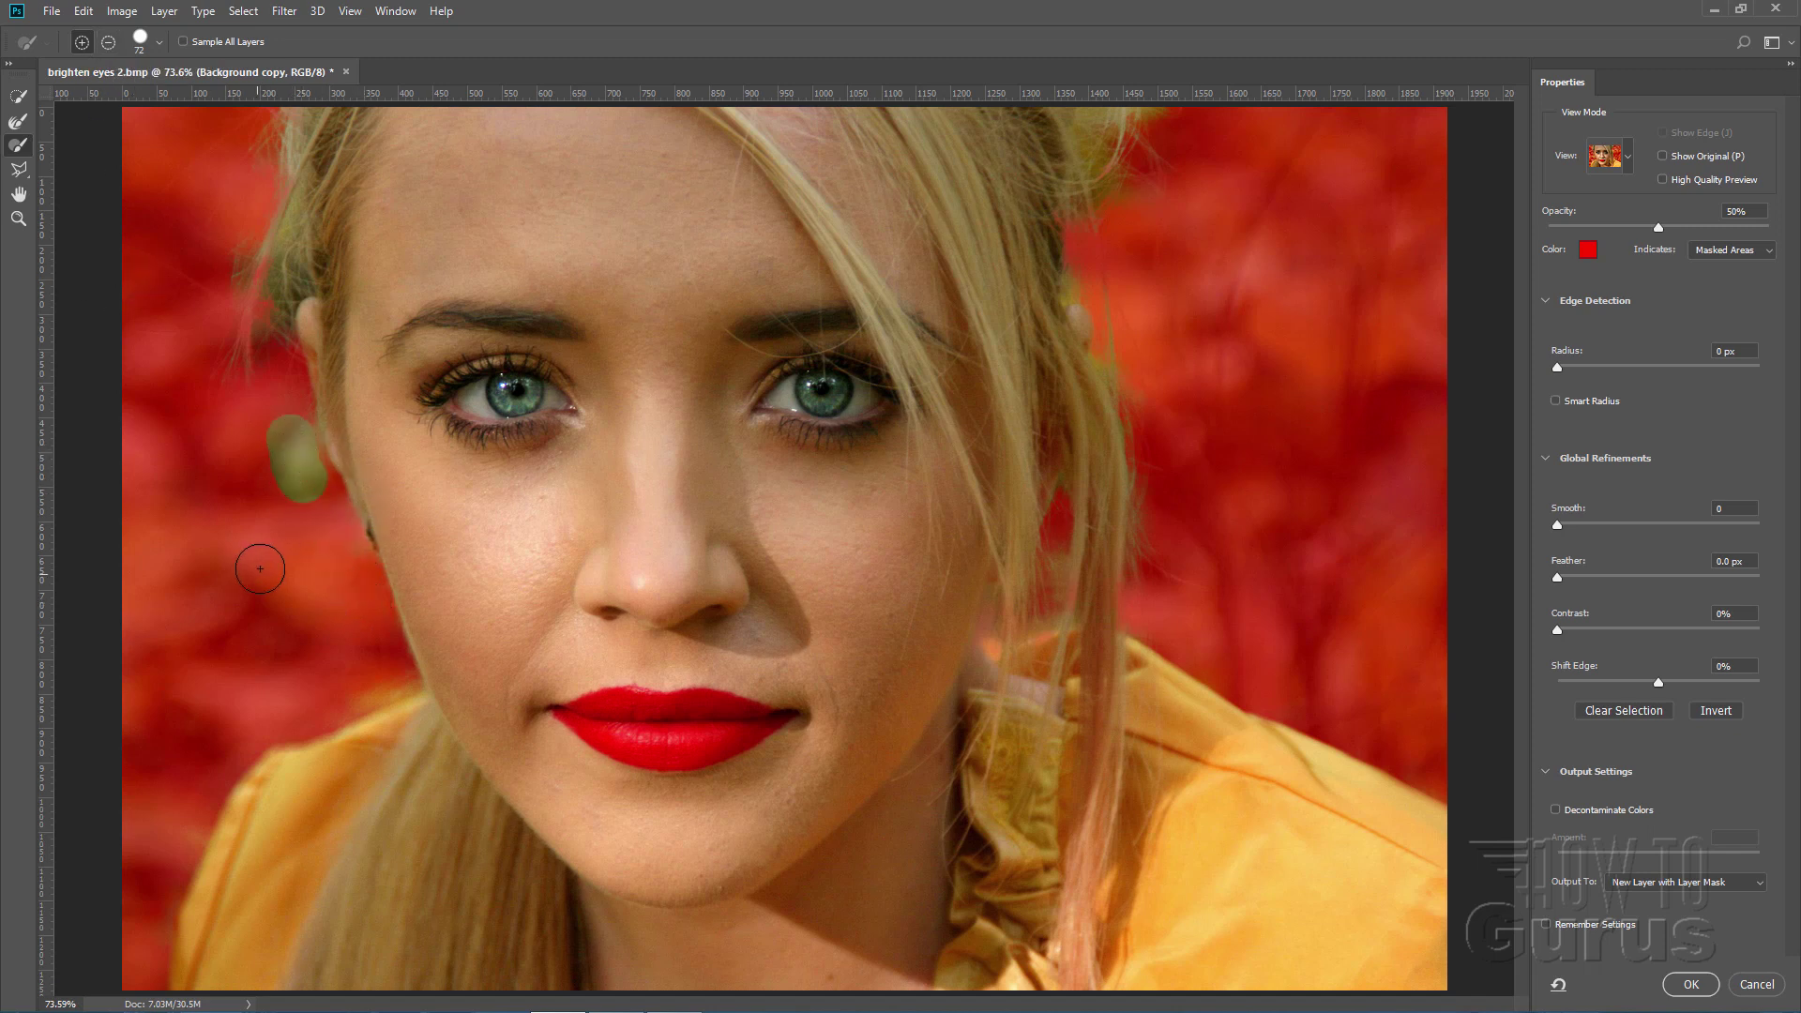
drag(283, 425, 290, 475)
click(109, 42)
drag(282, 415, 301, 503)
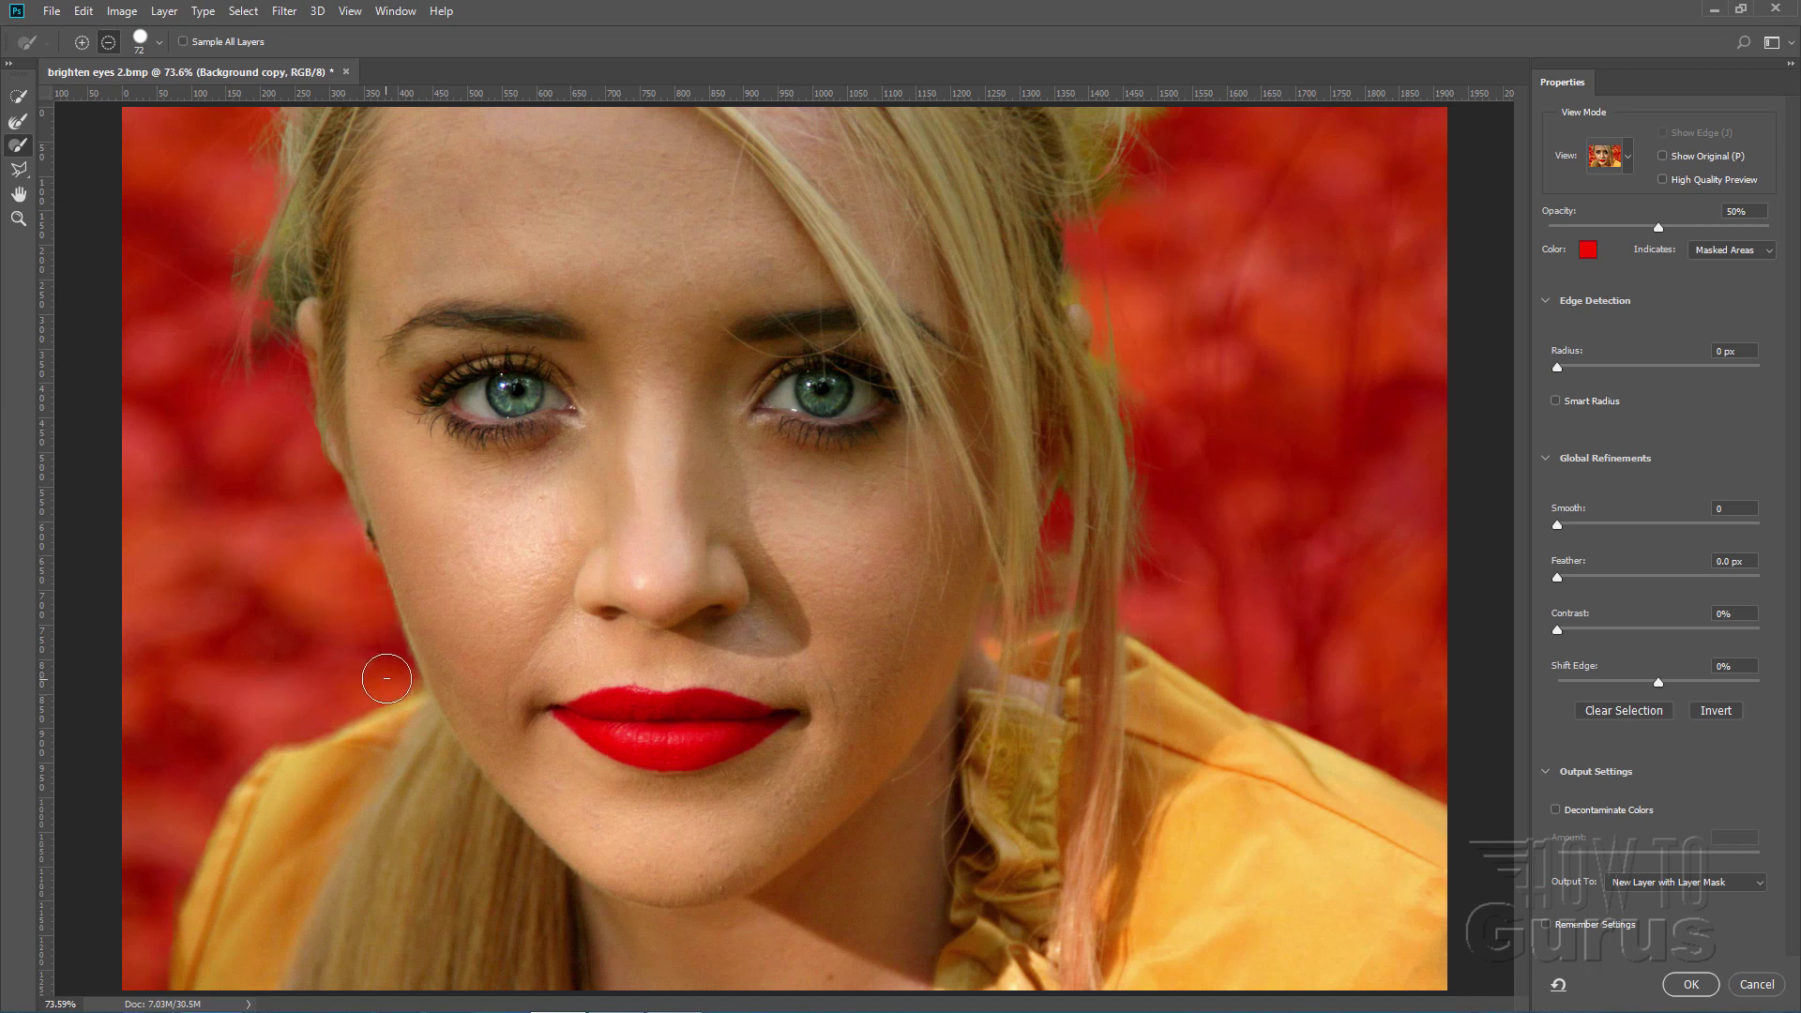
drag(1072, 656, 1020, 673)
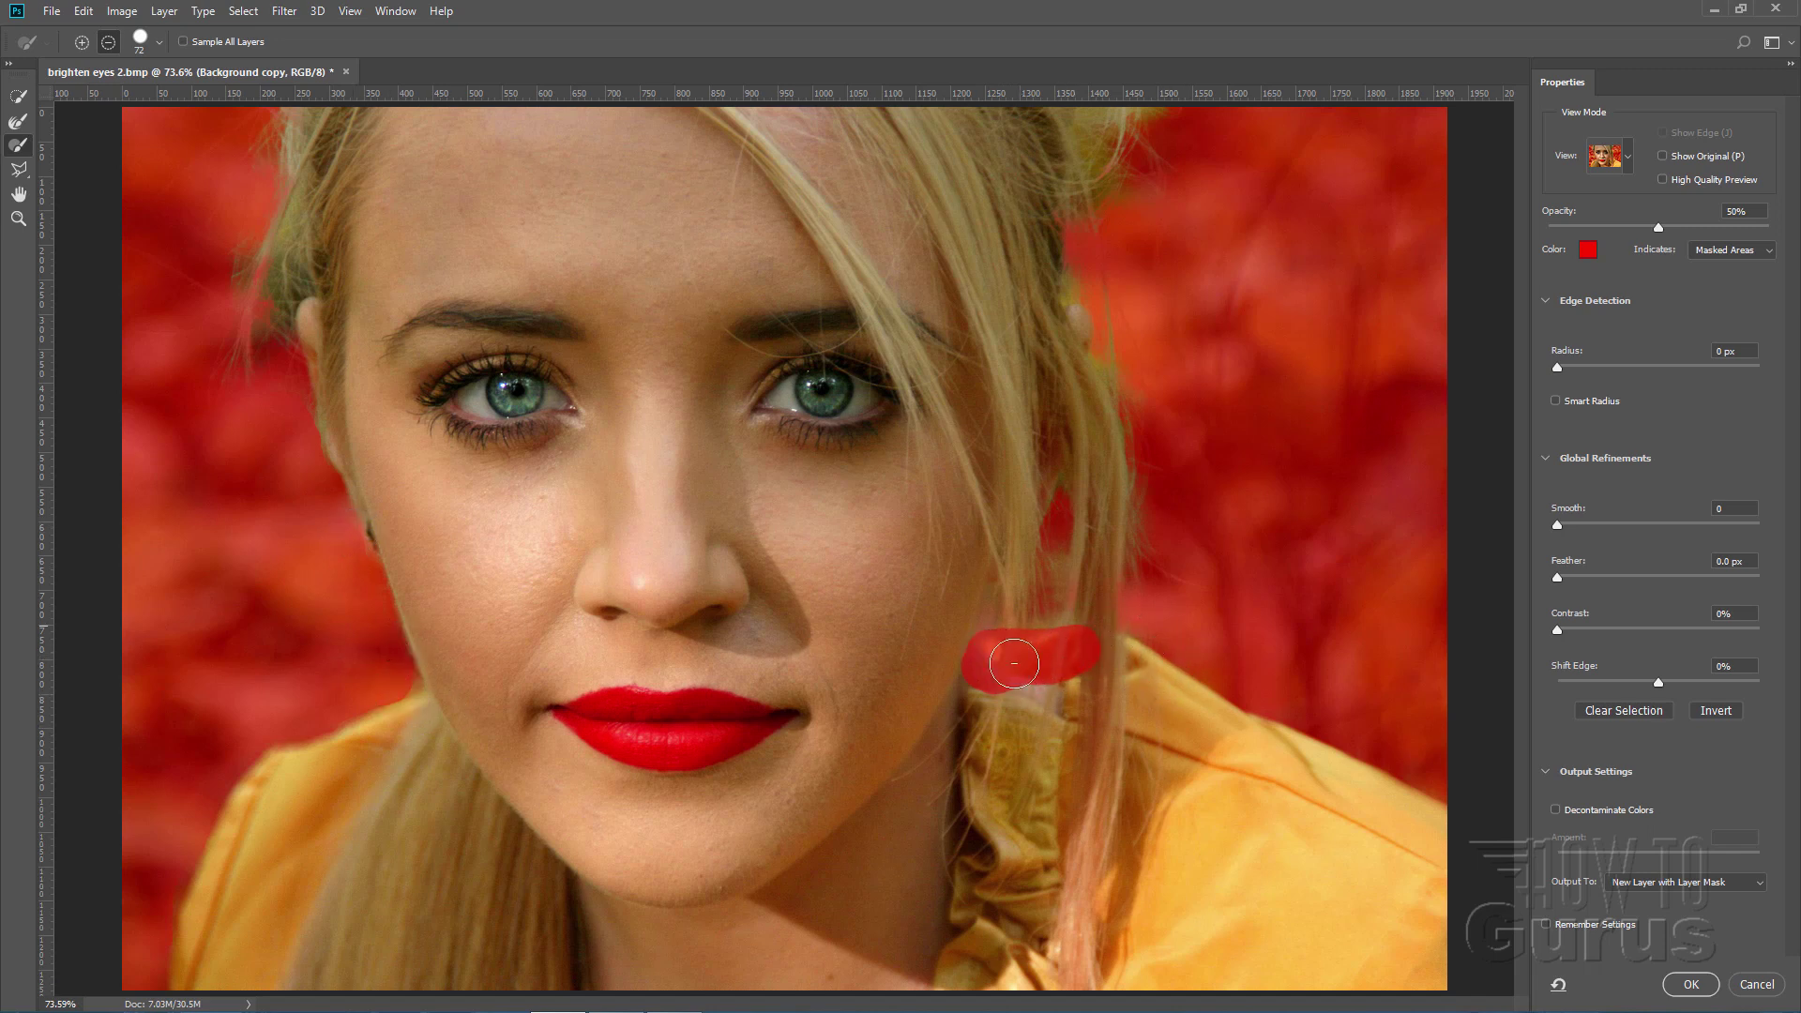
click(82, 43)
mouse_move(1058, 636)
mouse_down()
mouse_move(1000, 656)
mouse_move(1030, 679)
mouse_up()
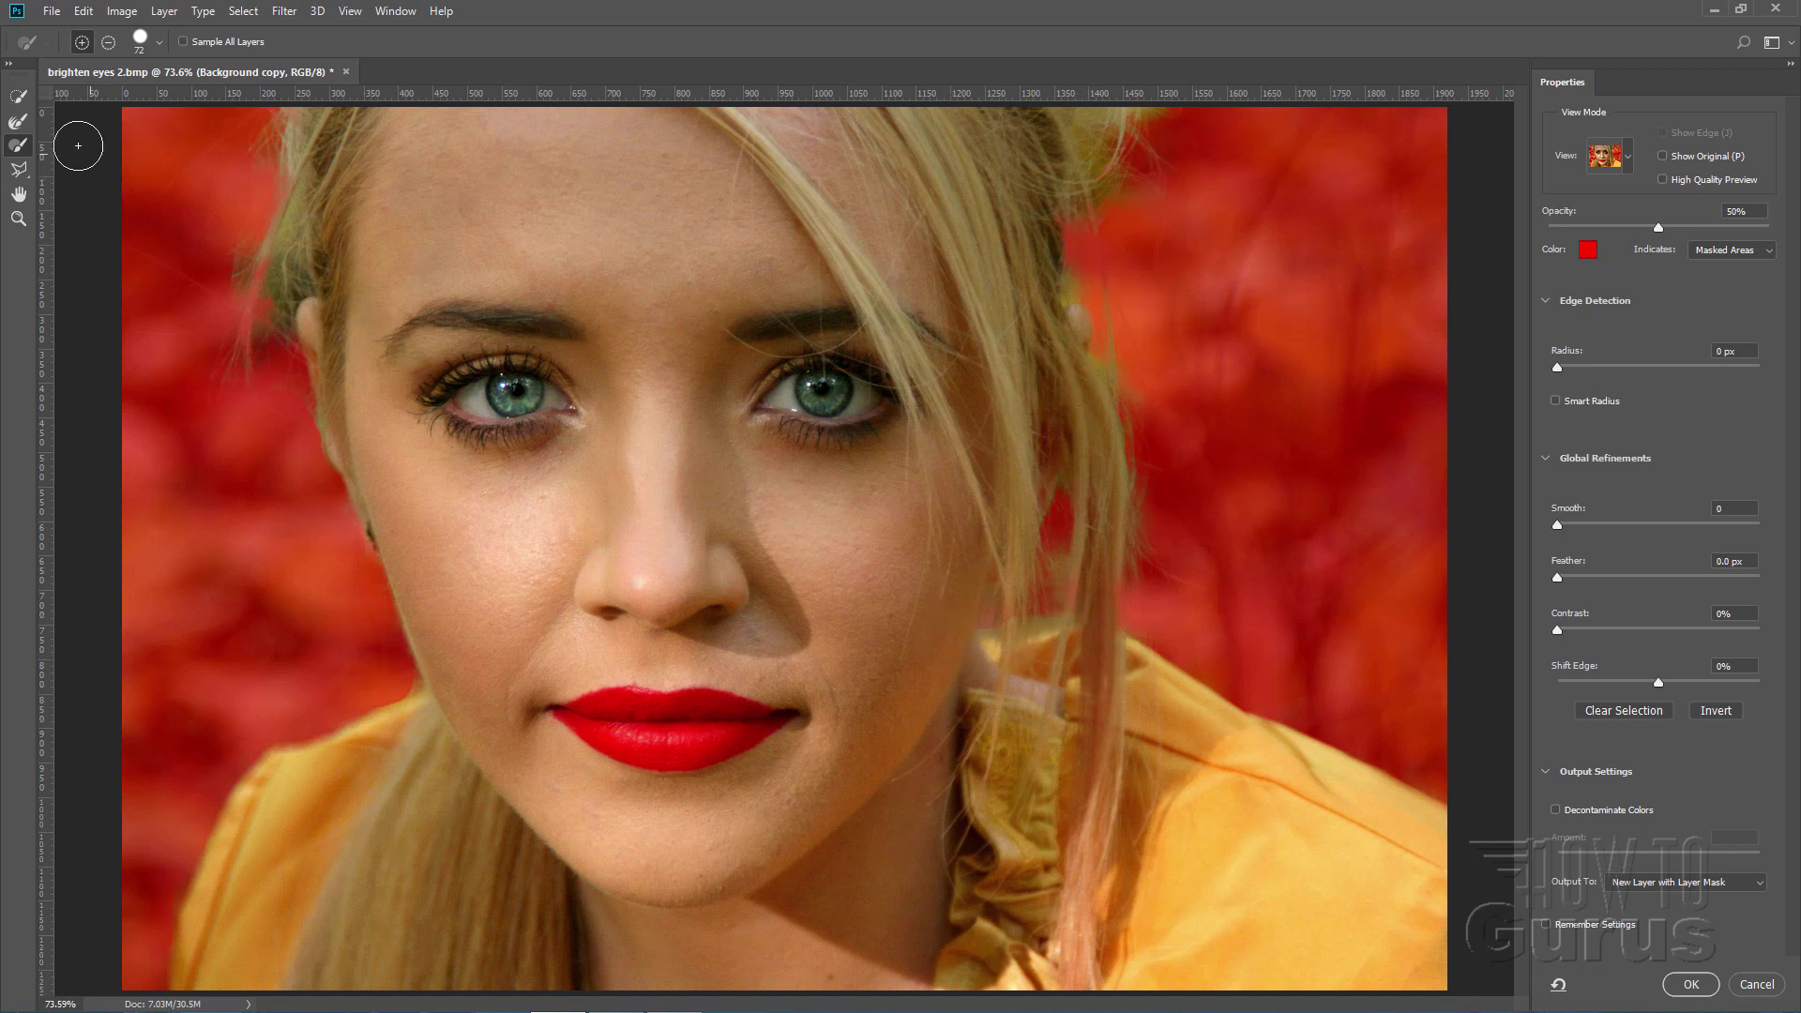
click(23, 119)
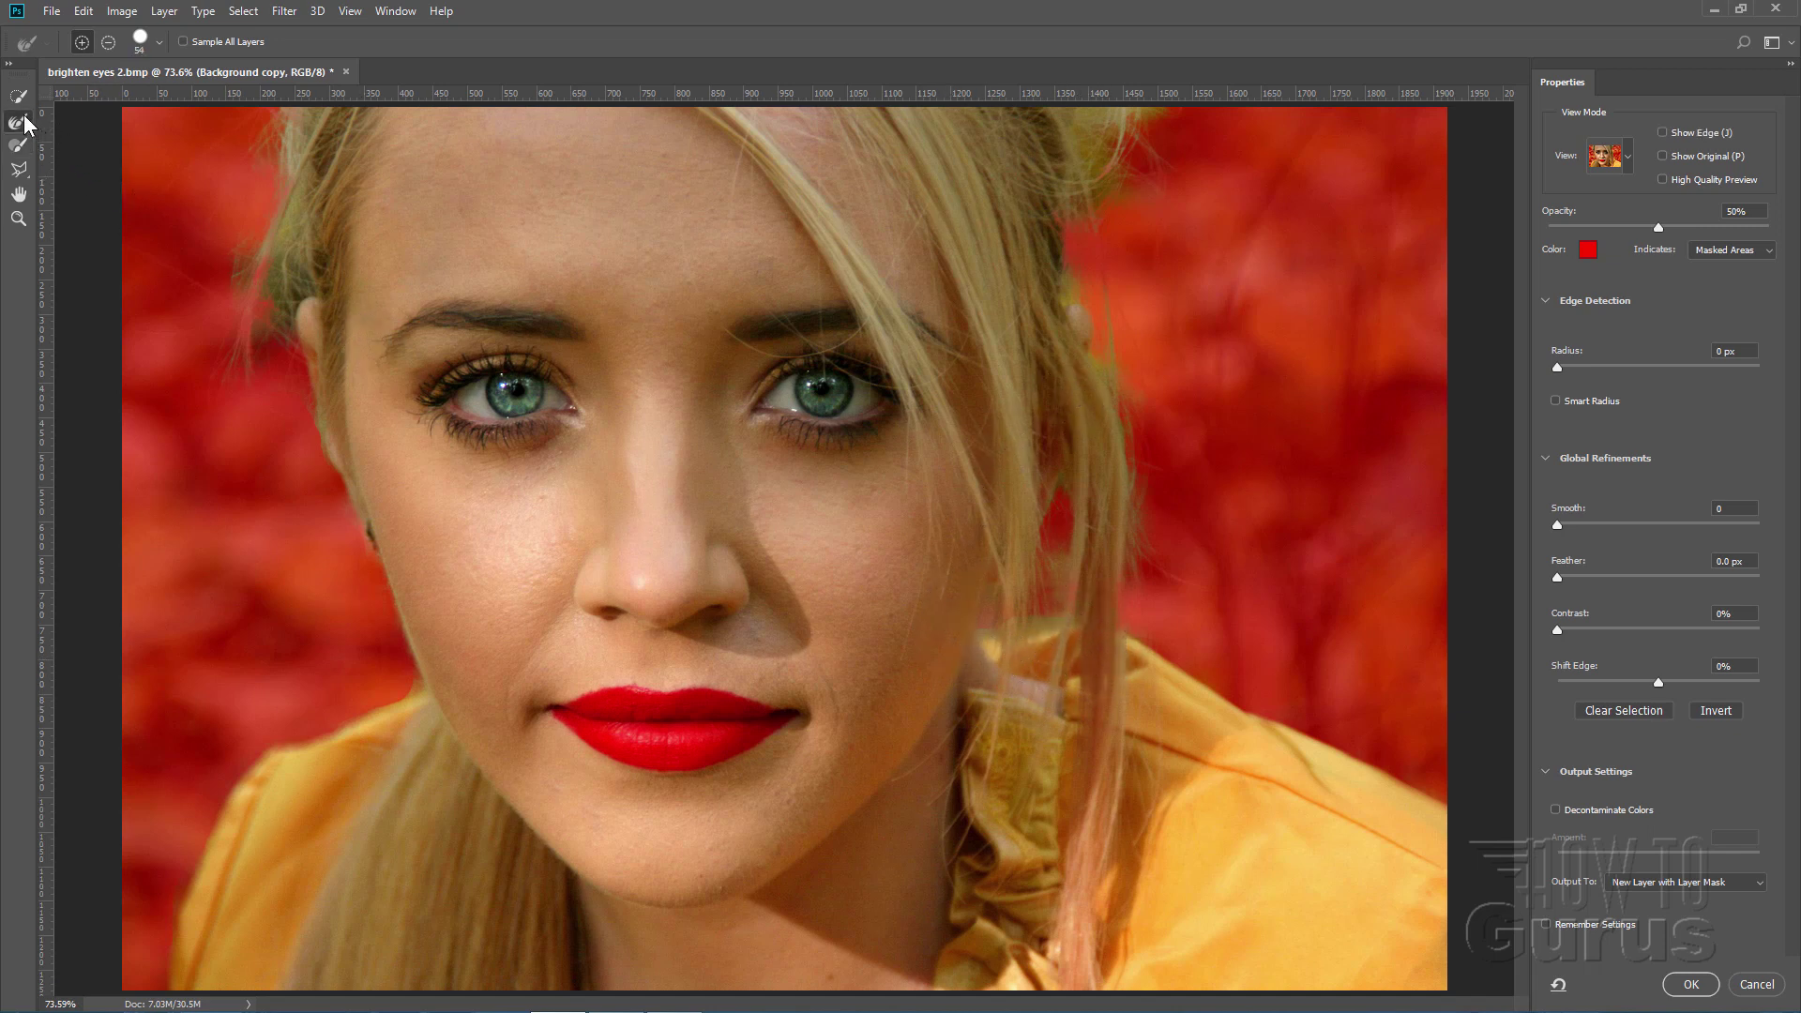
click(21, 99)
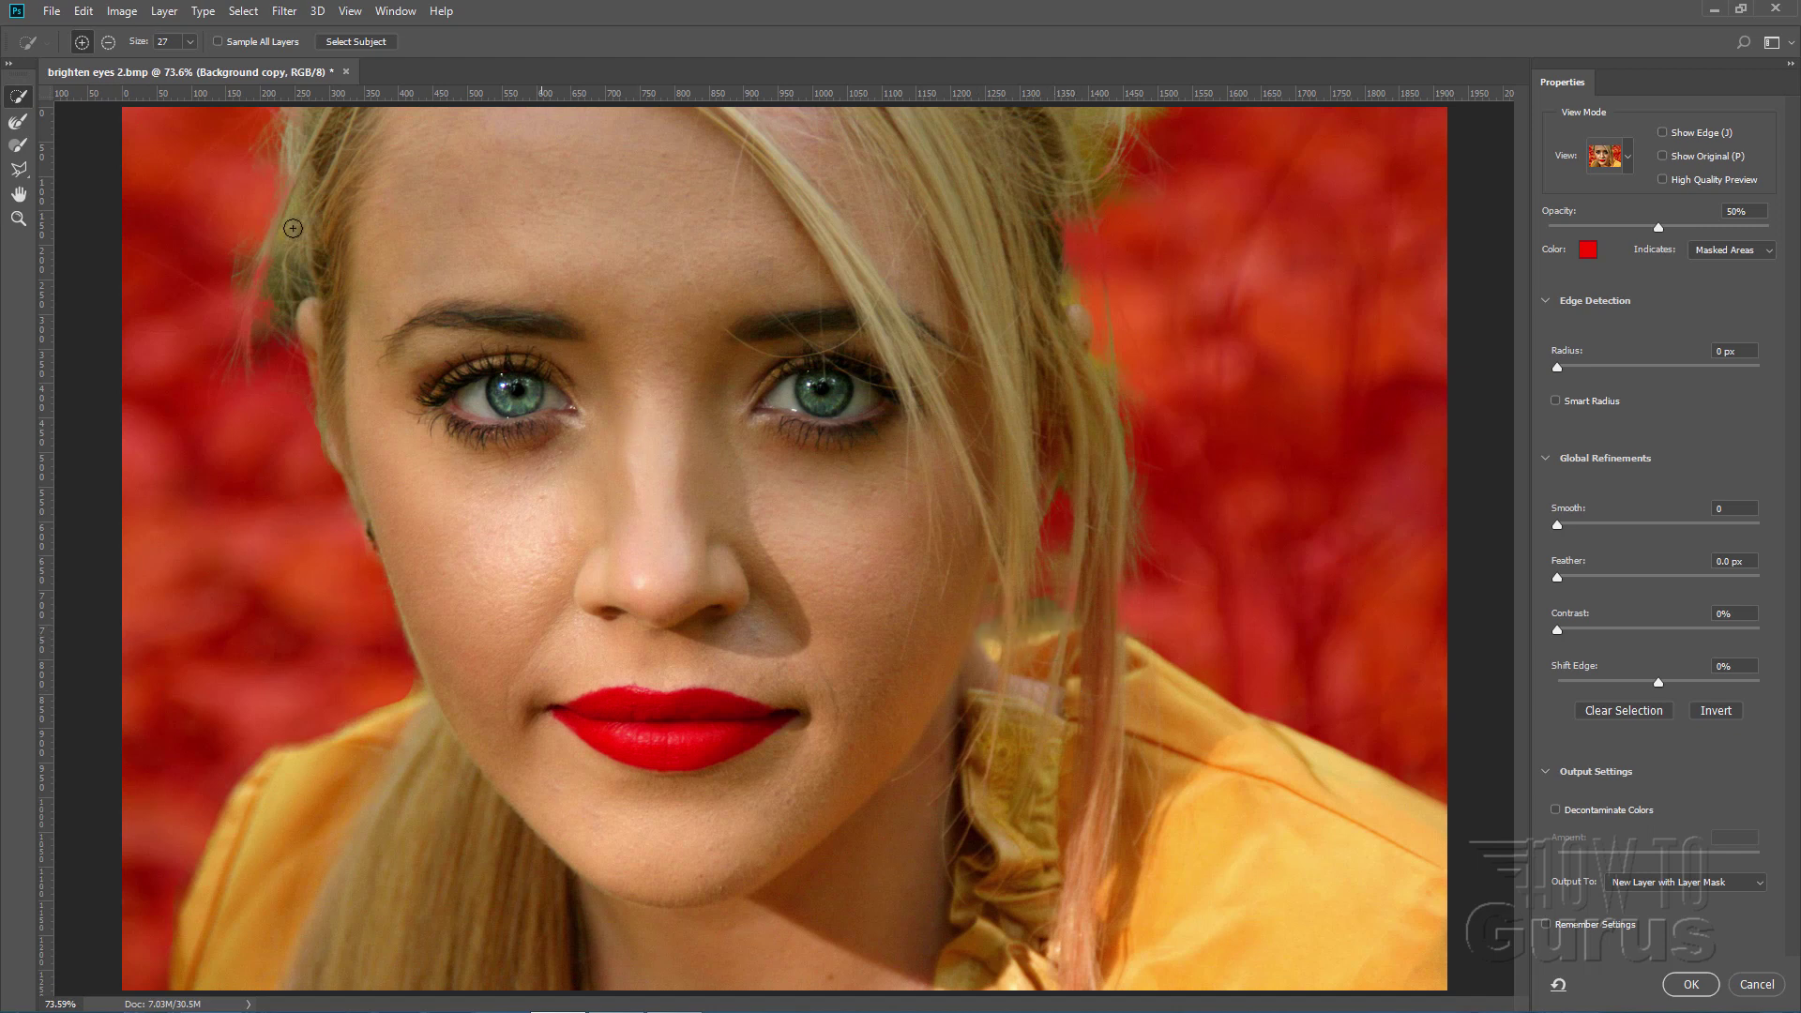
click(109, 43)
mouse_move(1058, 603)
mouse_down()
mouse_move(998, 633)
mouse_move(1091, 629)
mouse_up()
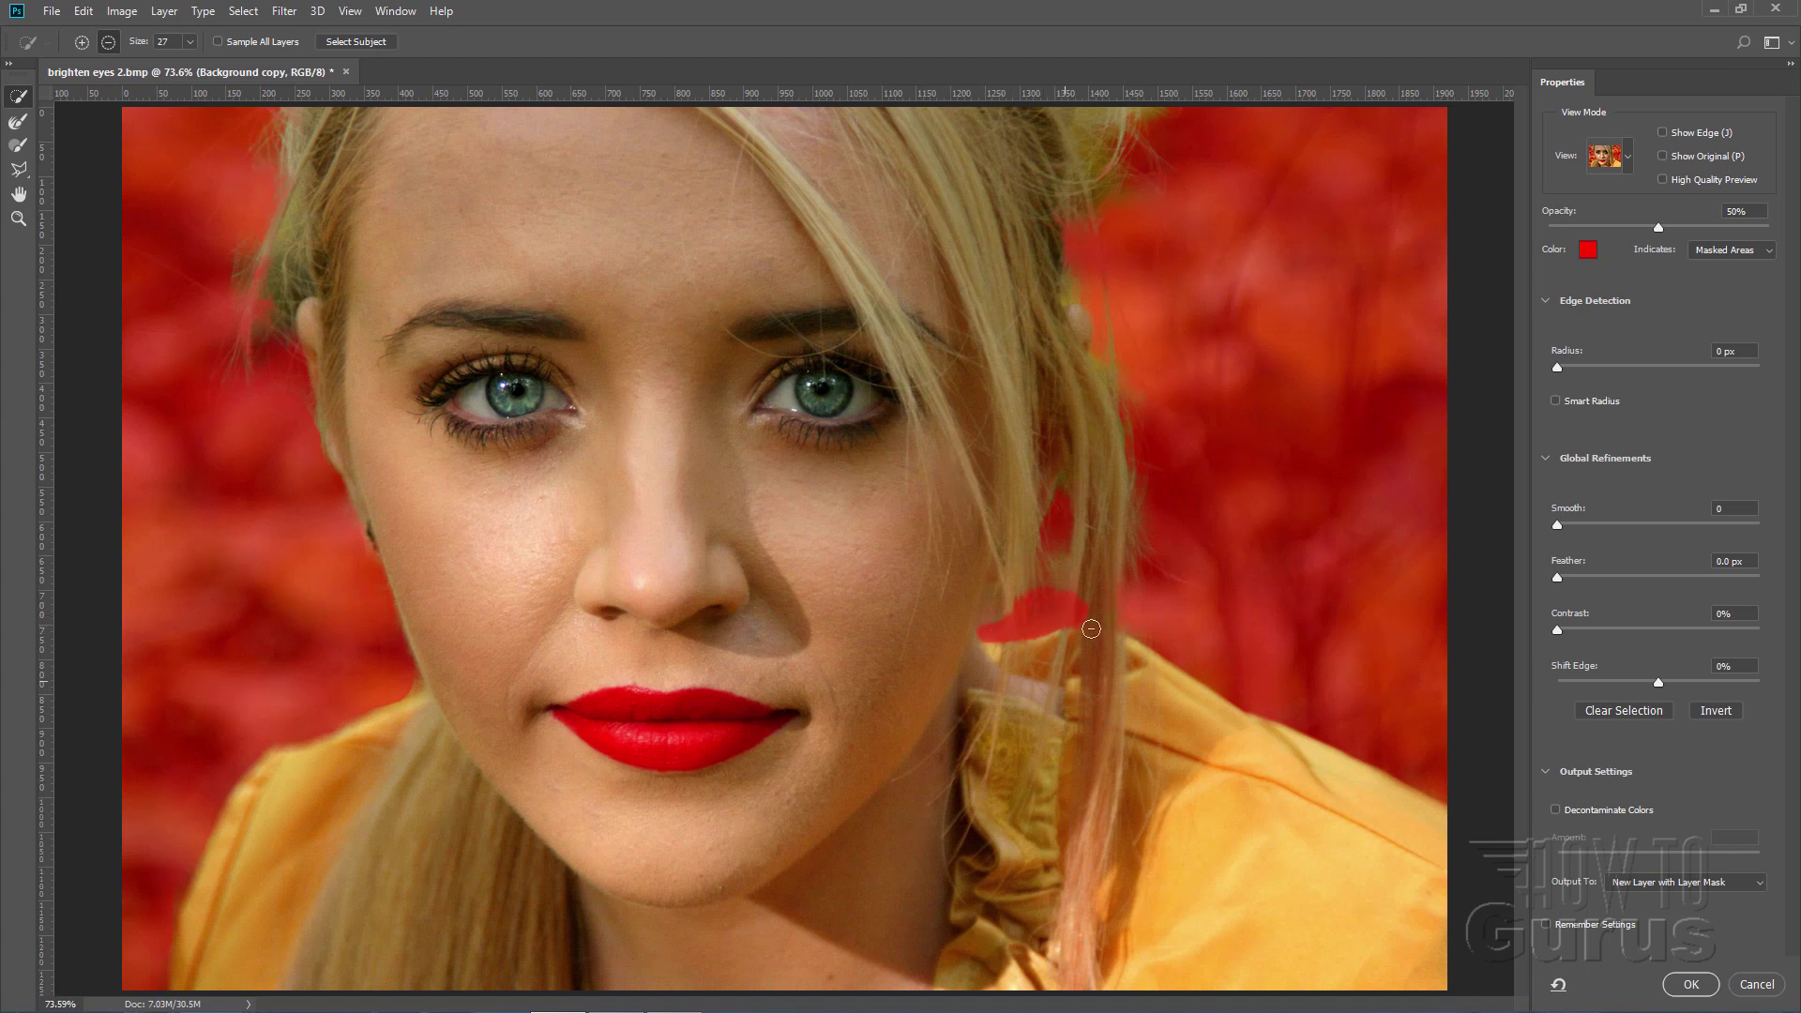
click(18, 121)
mouse_move(969, 537)
mouse_down()
mouse_move(1111, 644)
mouse_move(1024, 639)
mouse_move(1036, 709)
mouse_move(1101, 622)
mouse_up()
mouse_move(401, 603)
mouse_down()
mouse_move(371, 716)
mouse_move(390, 682)
mouse_move(383, 745)
mouse_up()
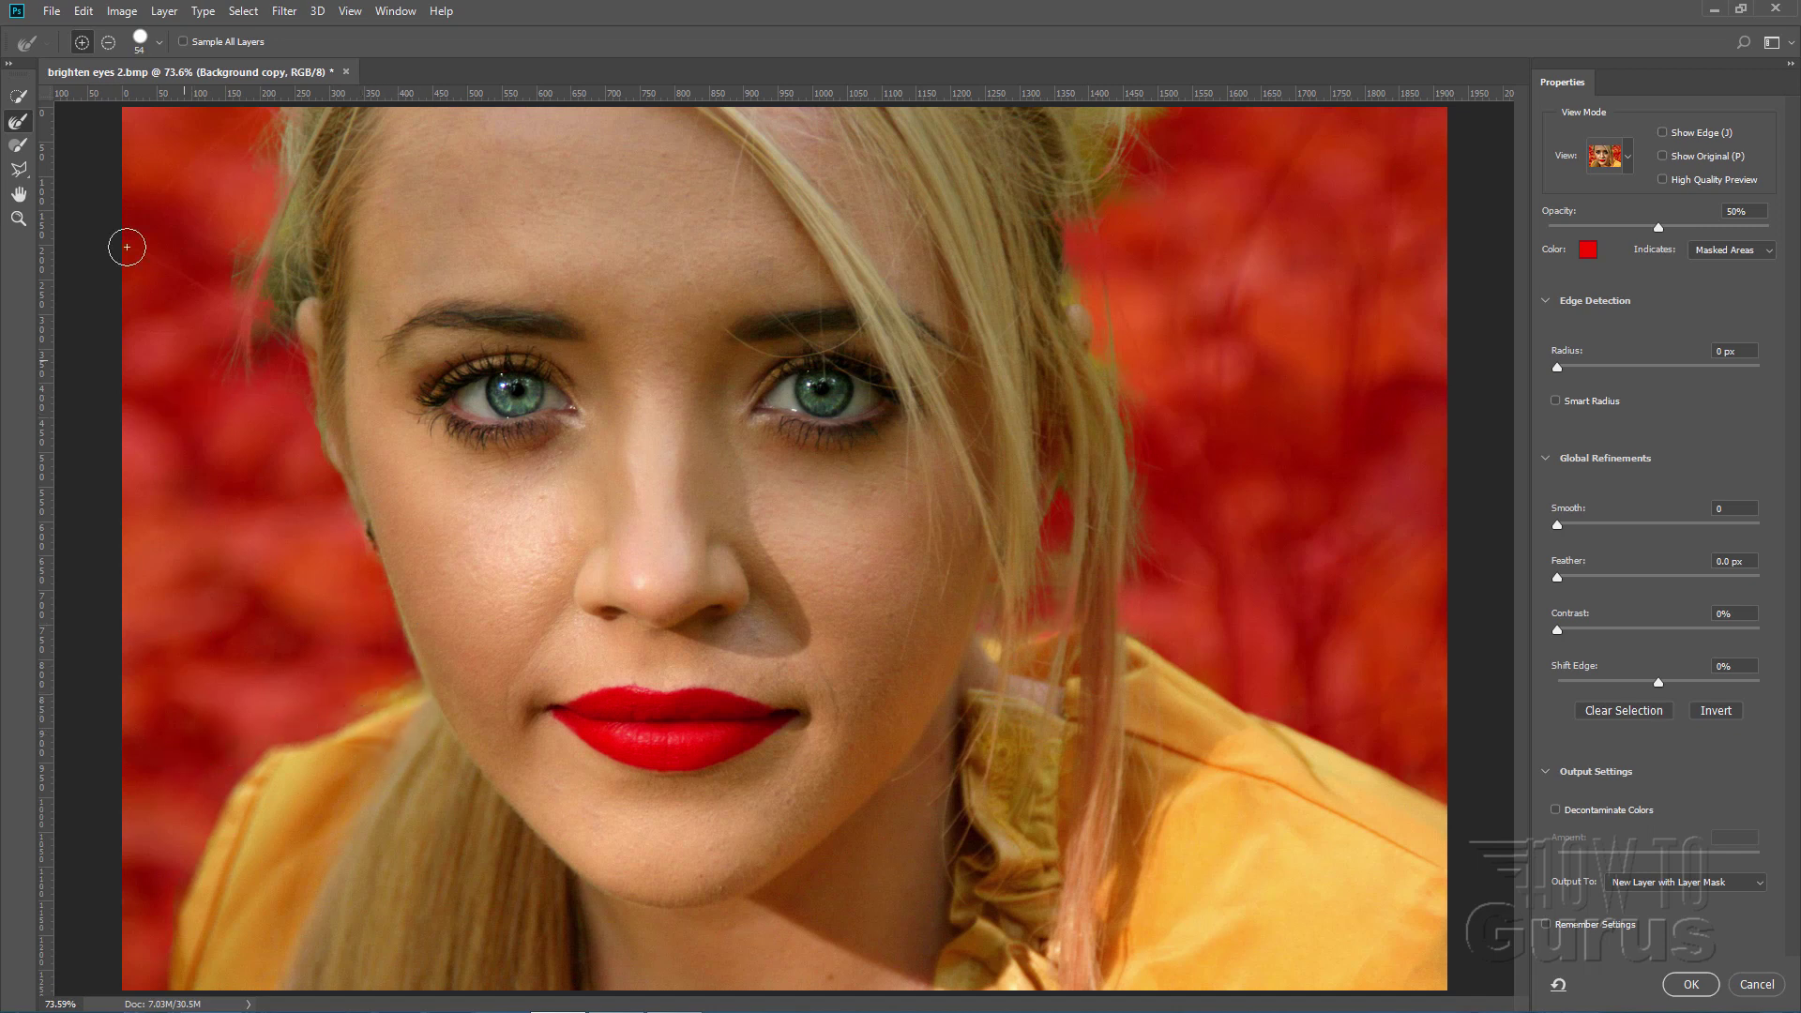
click(19, 96)
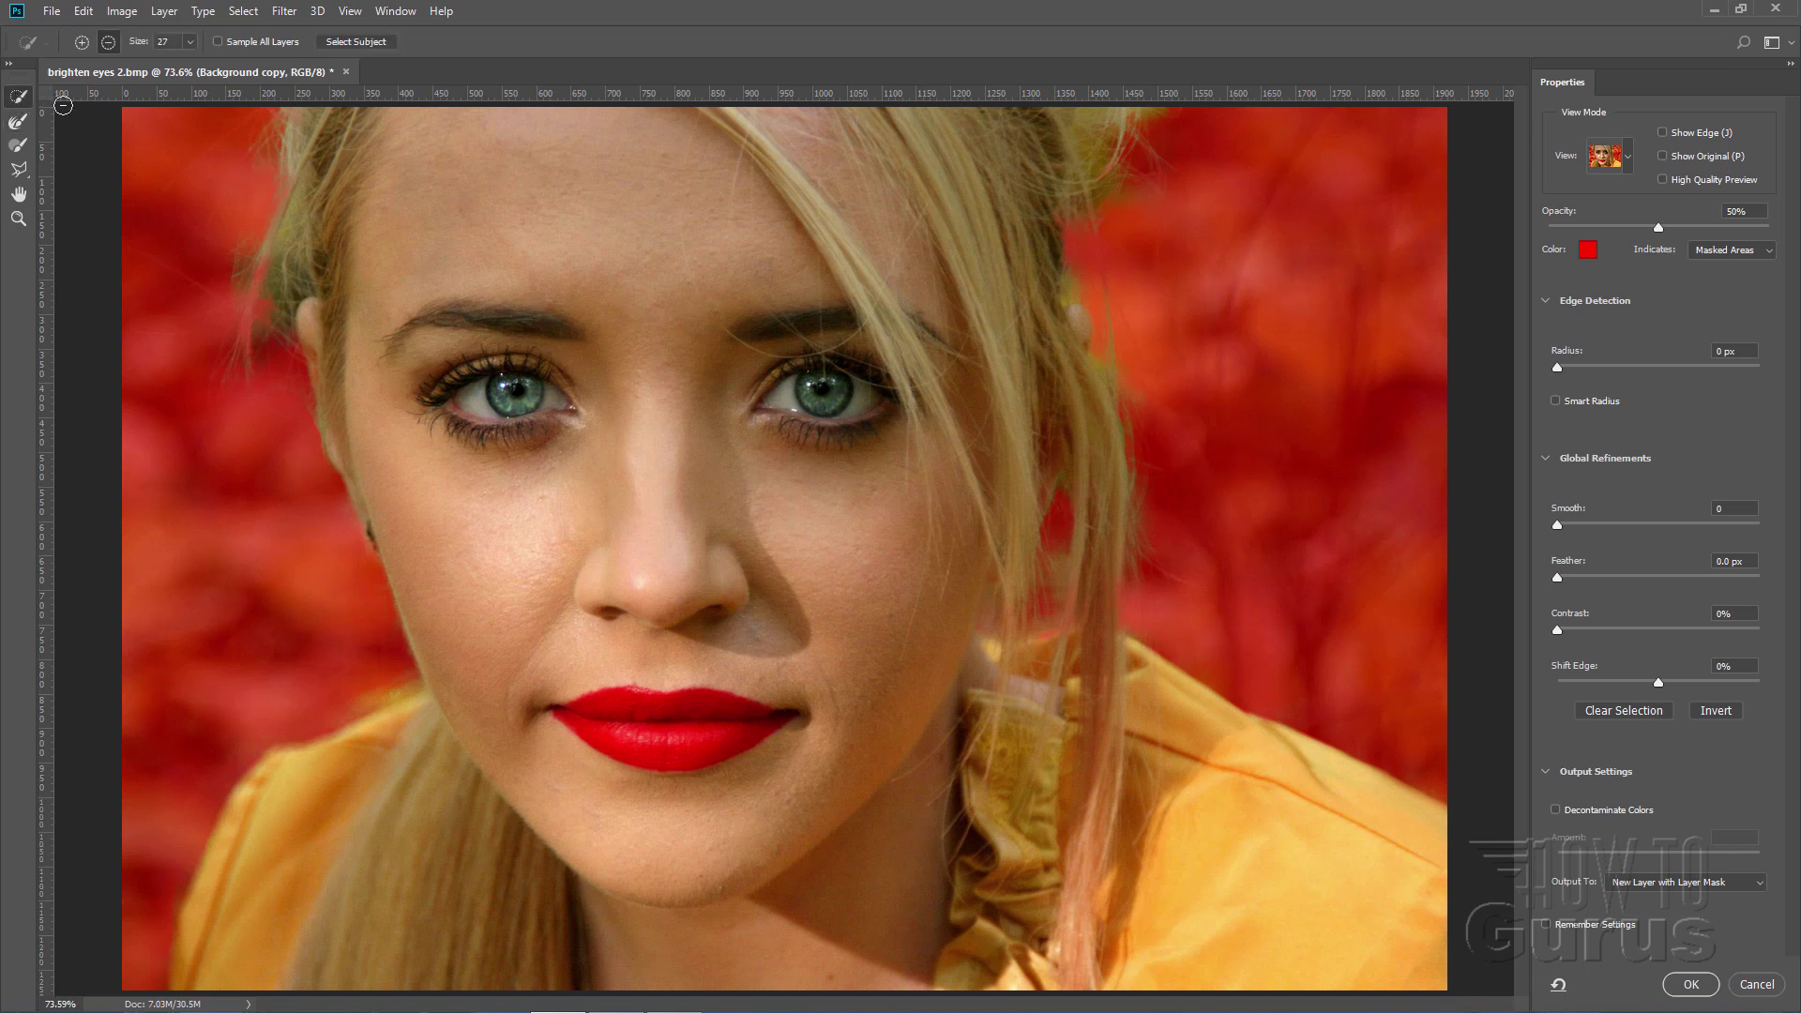
click(107, 40)
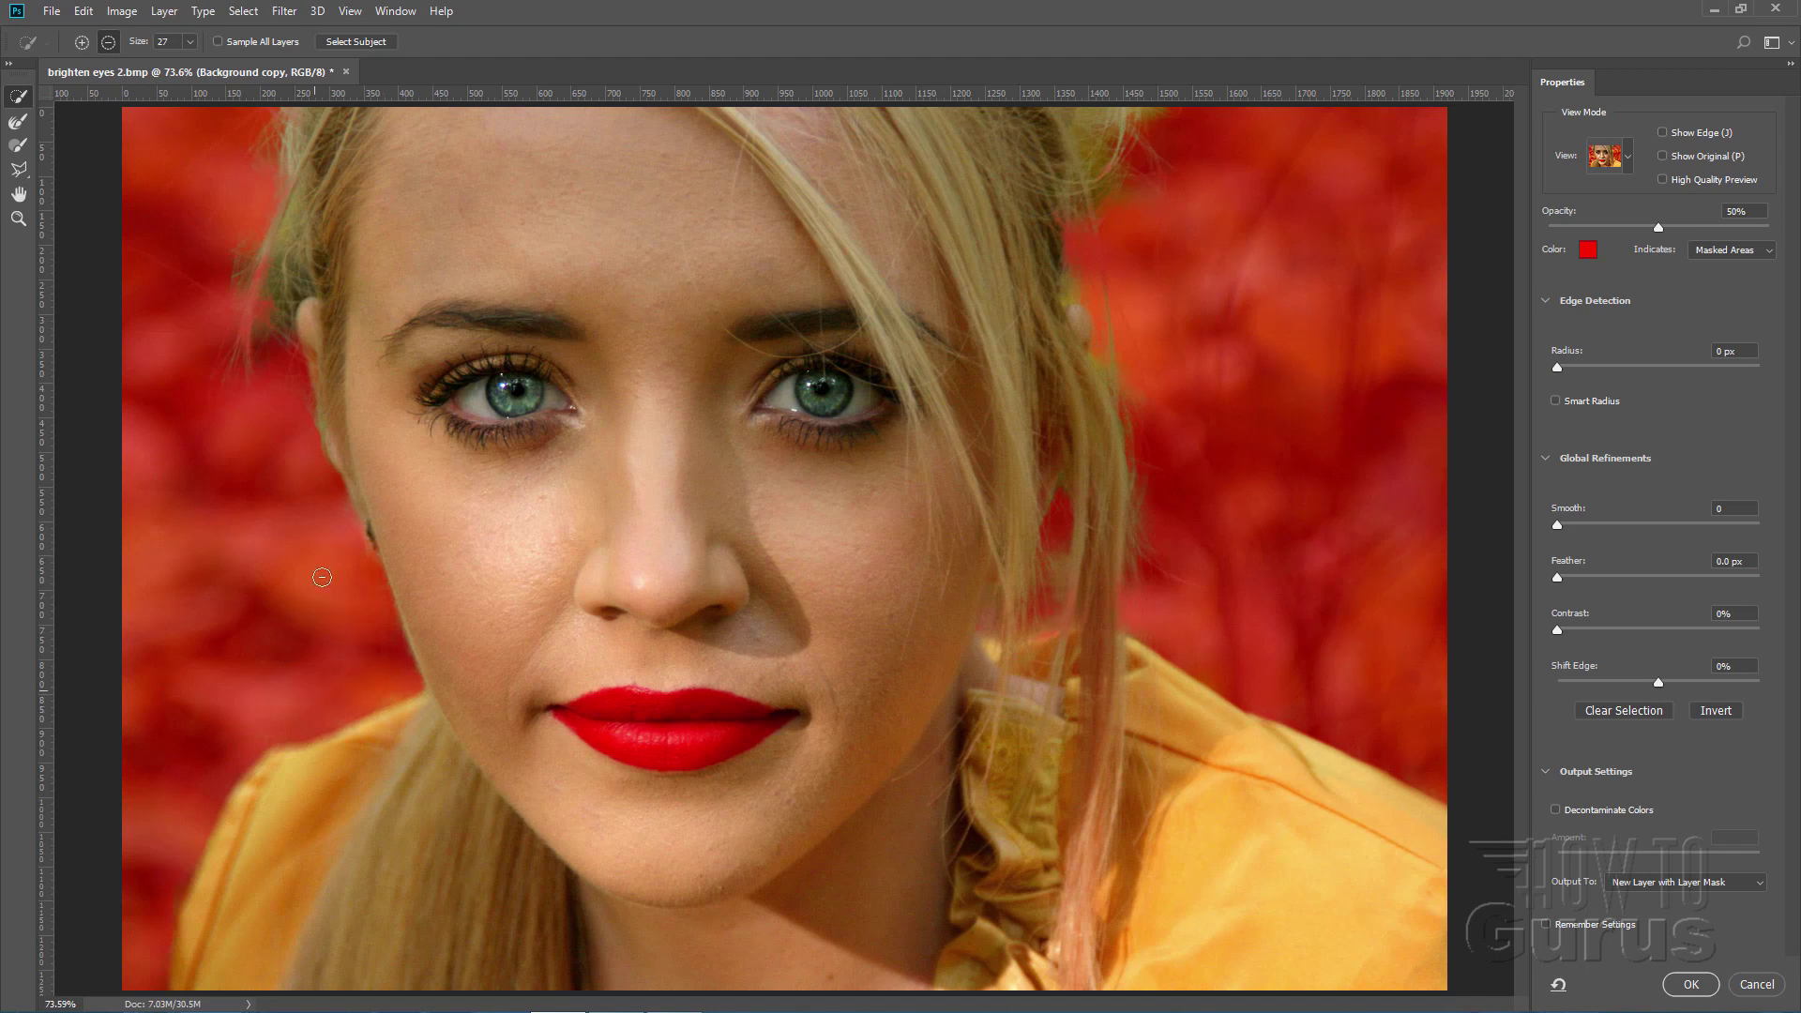
key(b)
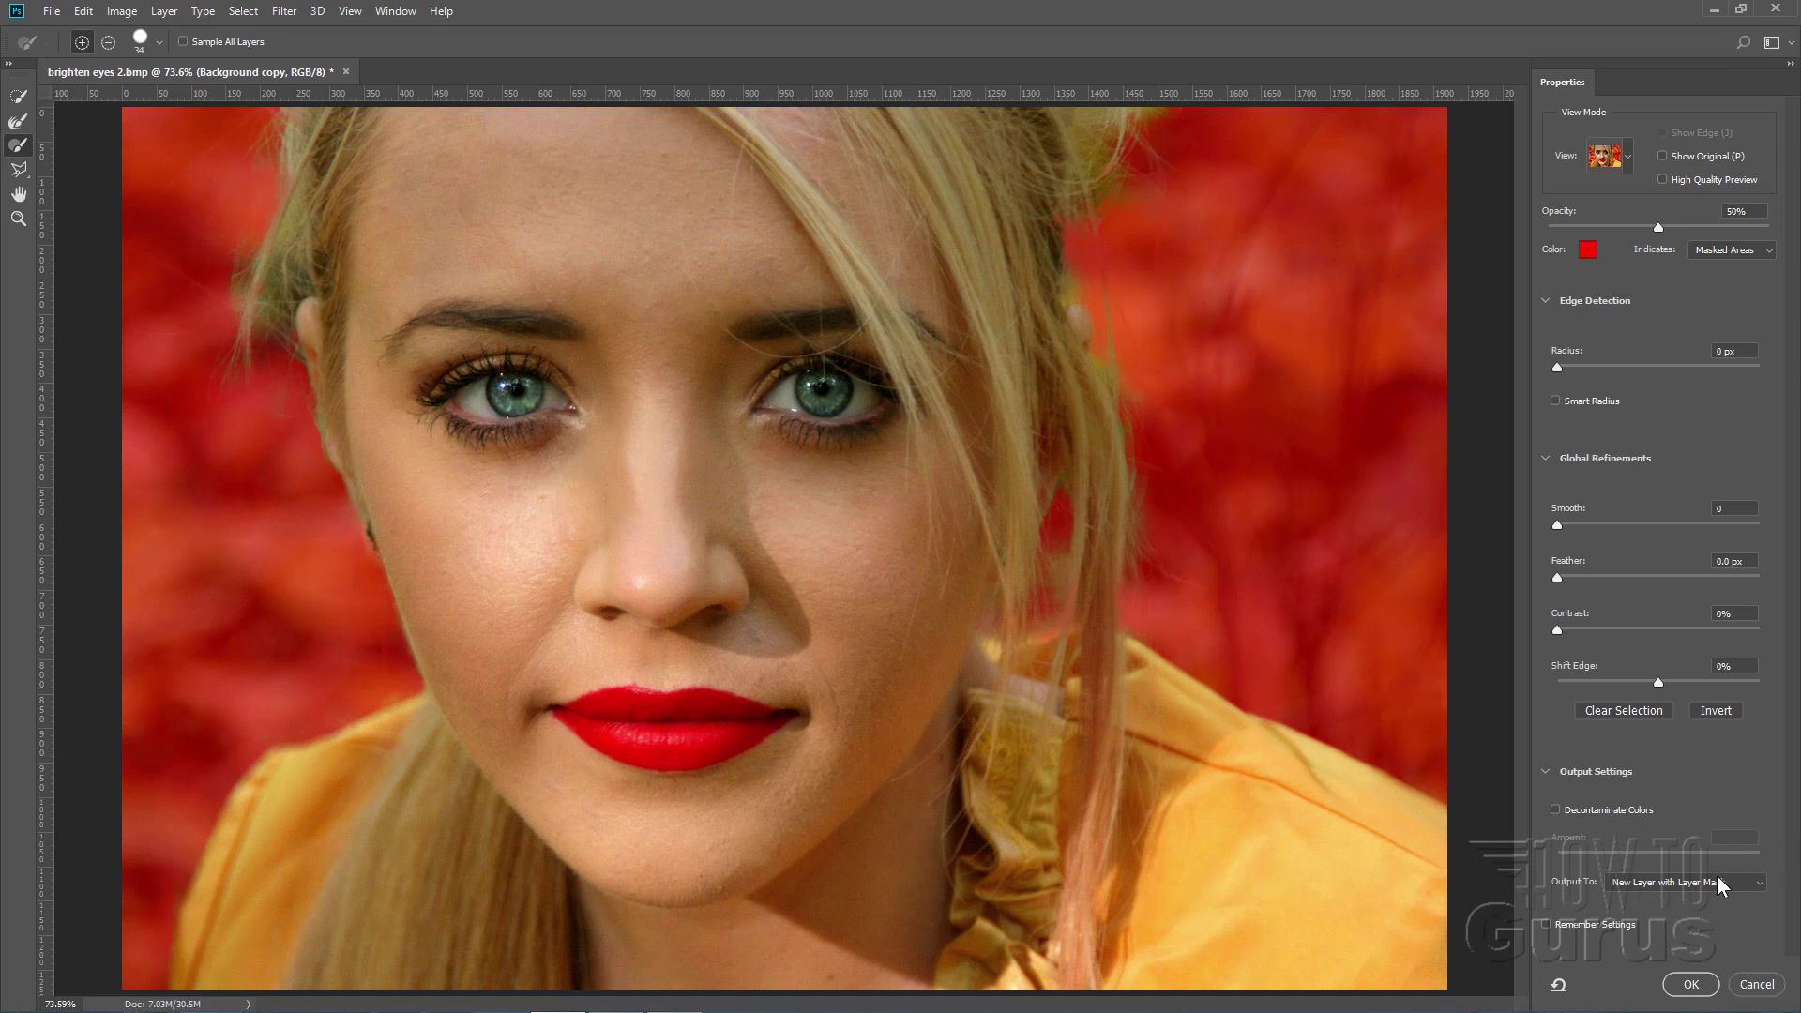
Step: Output the refined cutout as the new masked layer Background copy 3
click(1690, 984)
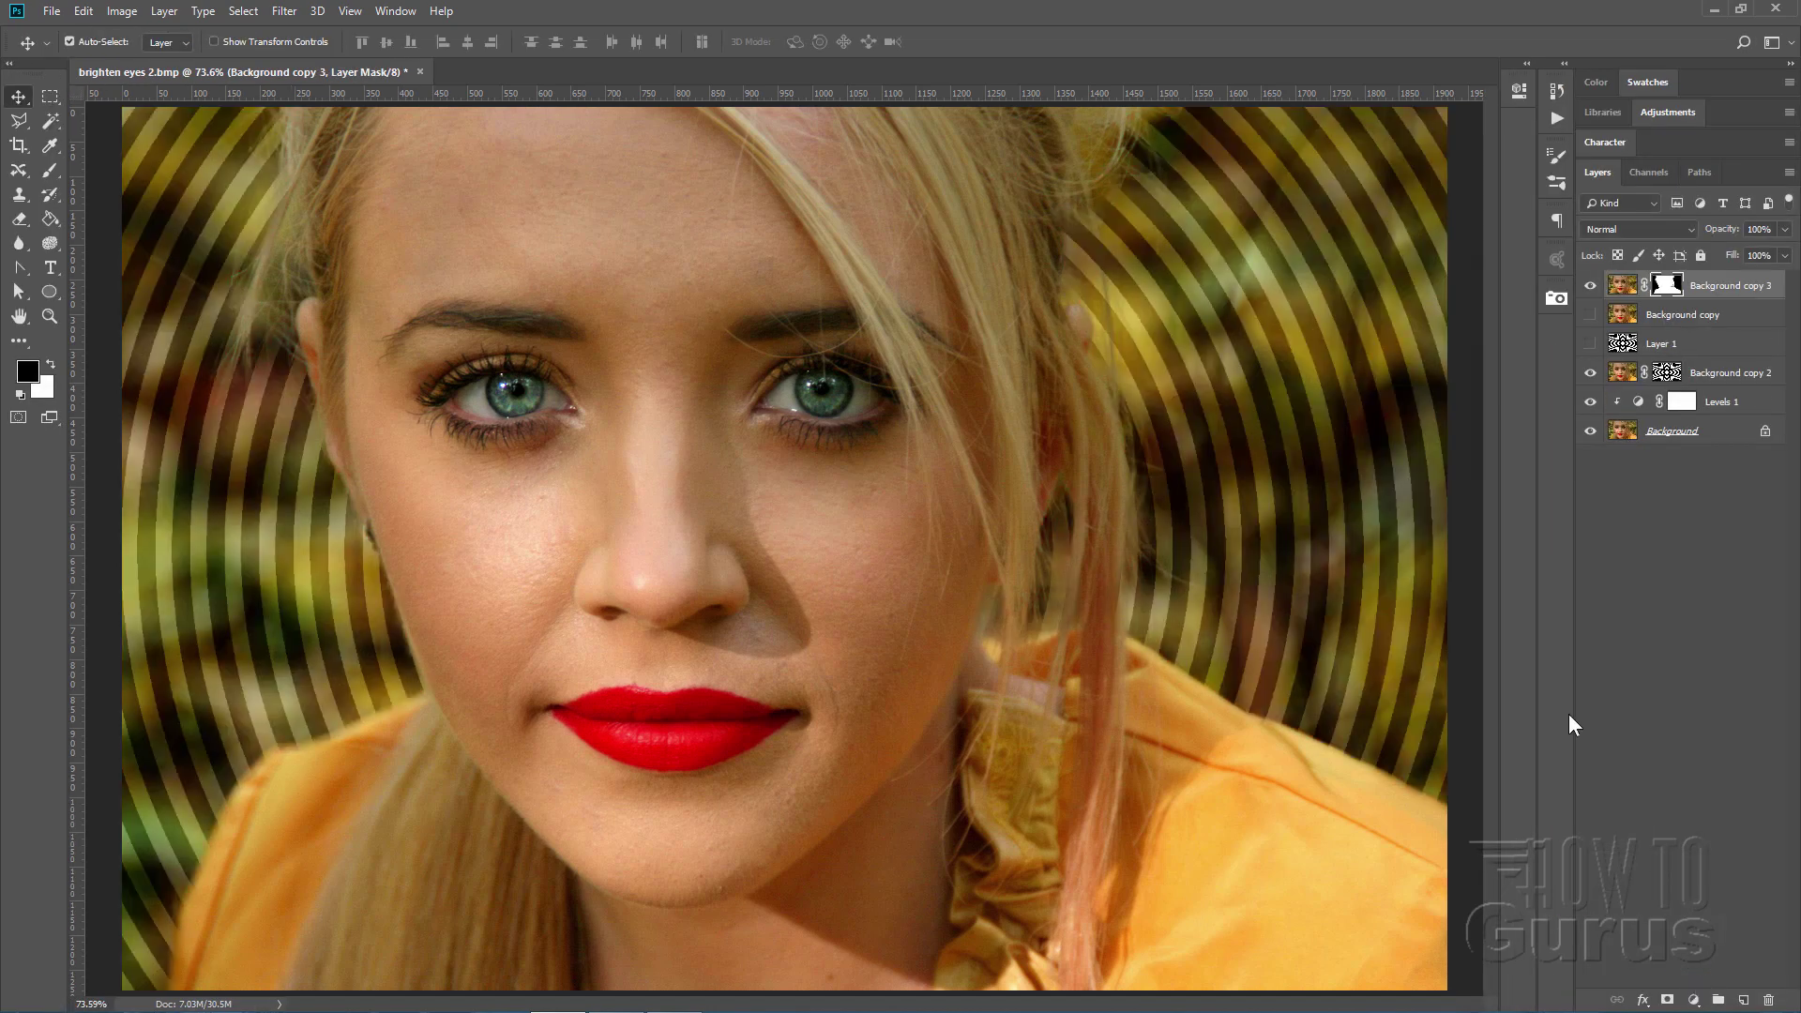